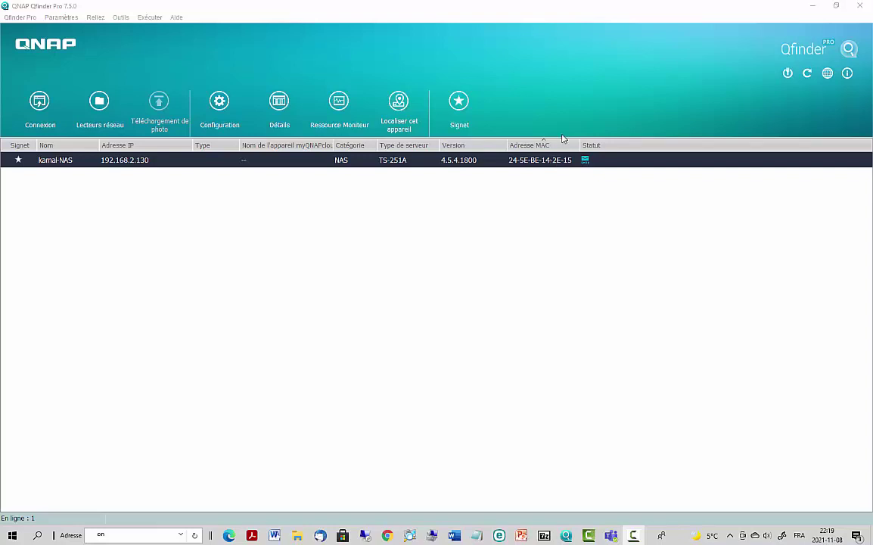
- Connect to the NAS at 192.168.2.130 from Qfinder Pro and open its web interface despite the warning
left_click(43, 101)
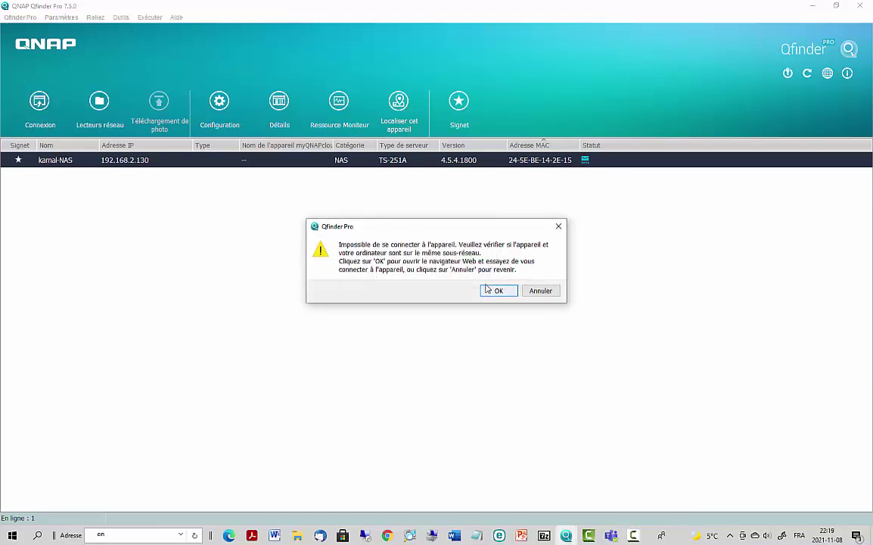
left_click(501, 291)
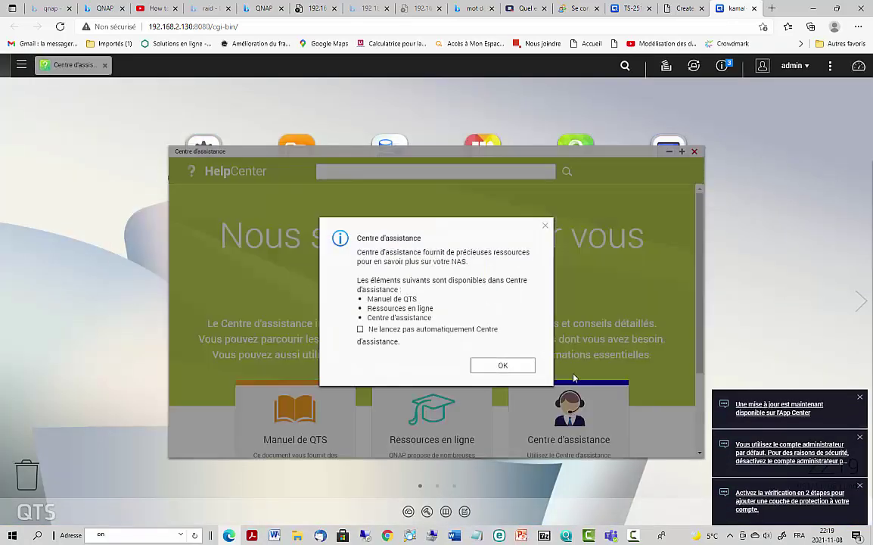
- Close the Help Center, licence store and No System Volumes notices on the QTS desktop
left_click(504, 366)
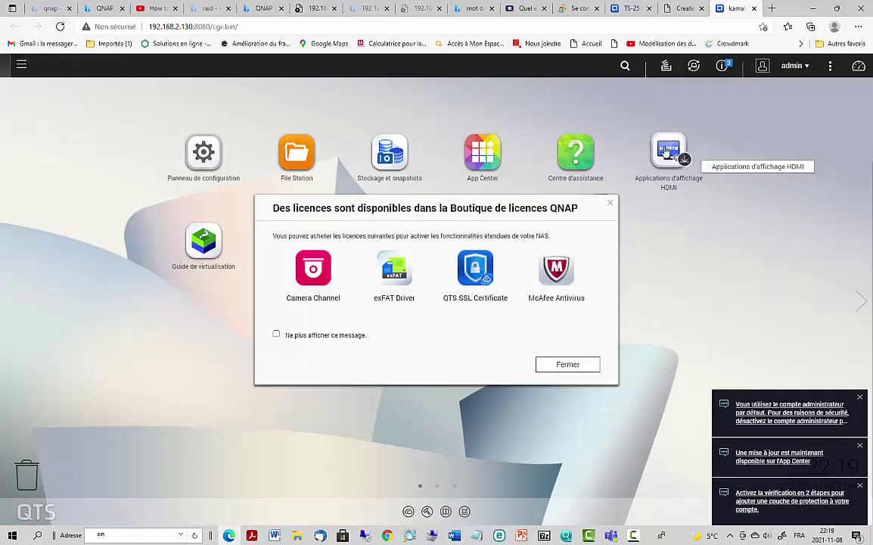
left_click(560, 367)
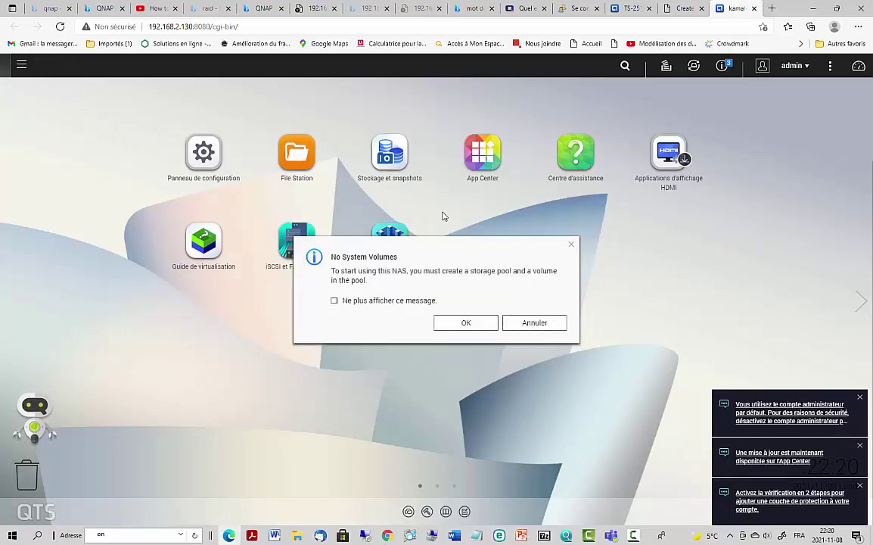
left_click(536, 326)
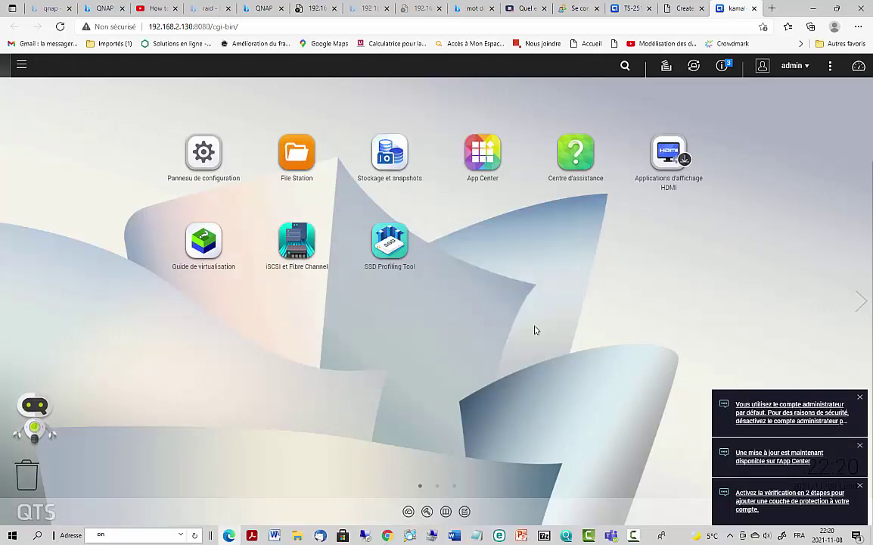
- Launch Stockage et snapshots and skip its welcome introduction
left_click(387, 152)
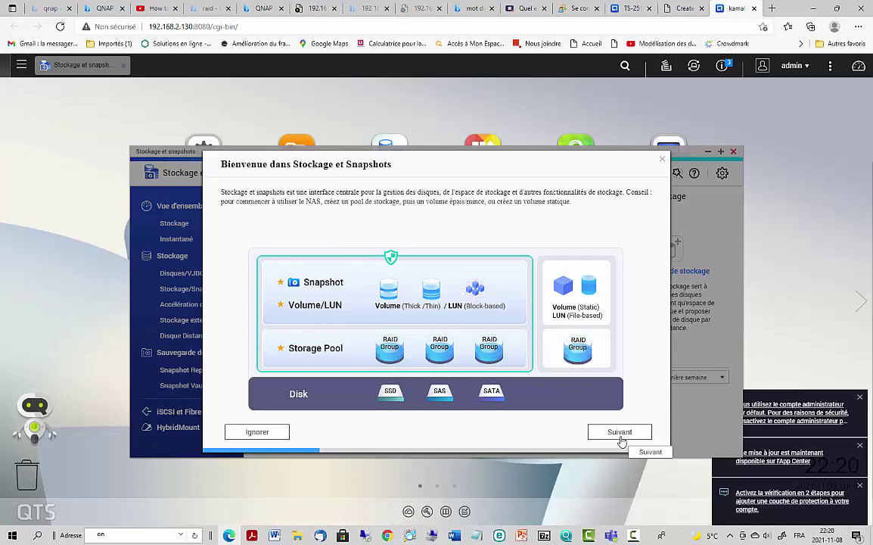
left_click(257, 431)
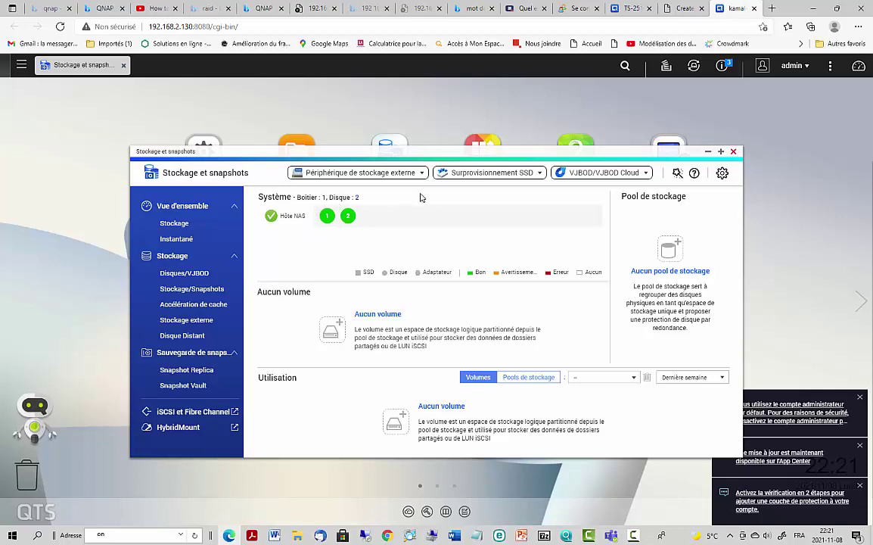
- Launch the Créer un pool de stockage wizard from the empty storage overview
left_click(677, 248)
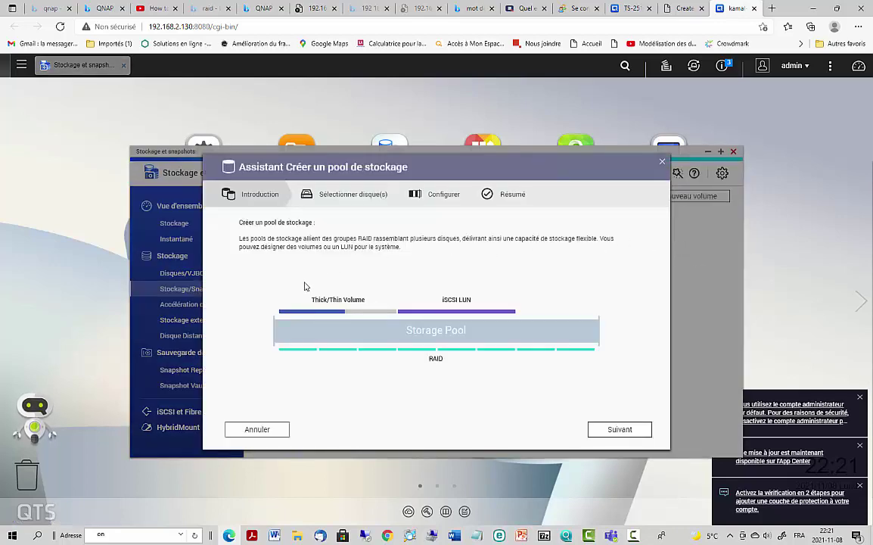
- Select Disque 1 and Disque 2 as RAID 1 with no spare disk and advance to configuration
left_click(618, 431)
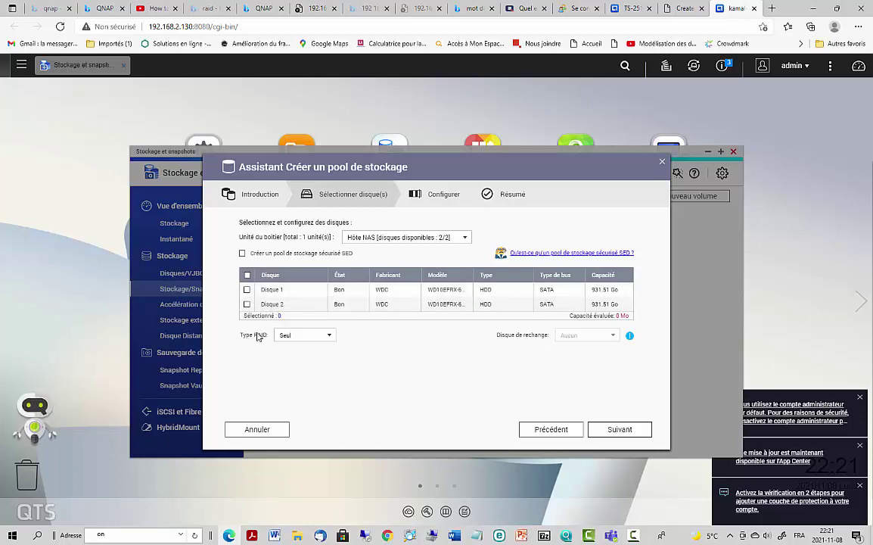
left_click(246, 289)
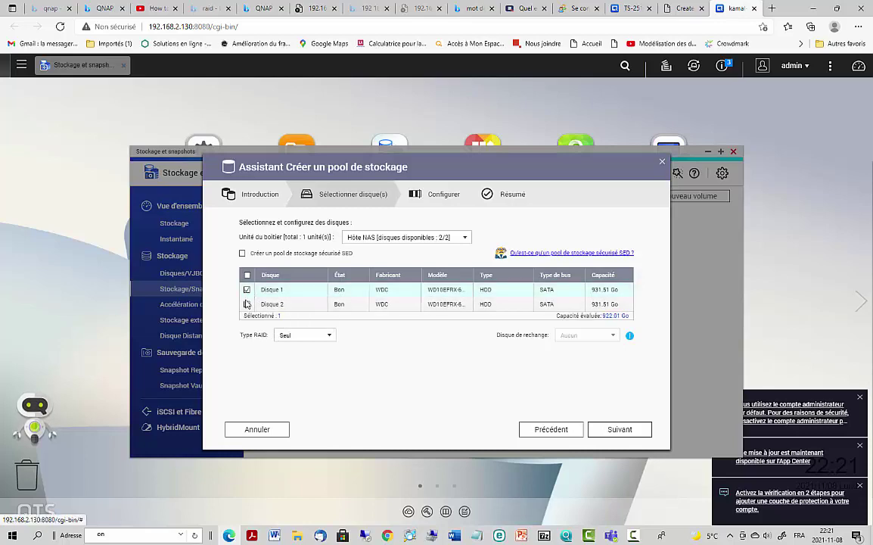
left_click(246, 304)
left_click(301, 338)
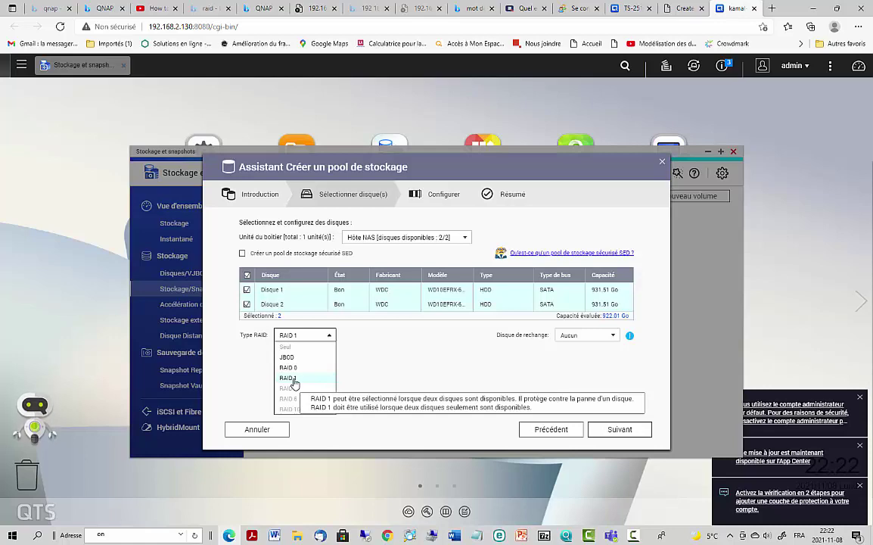
left_click(294, 378)
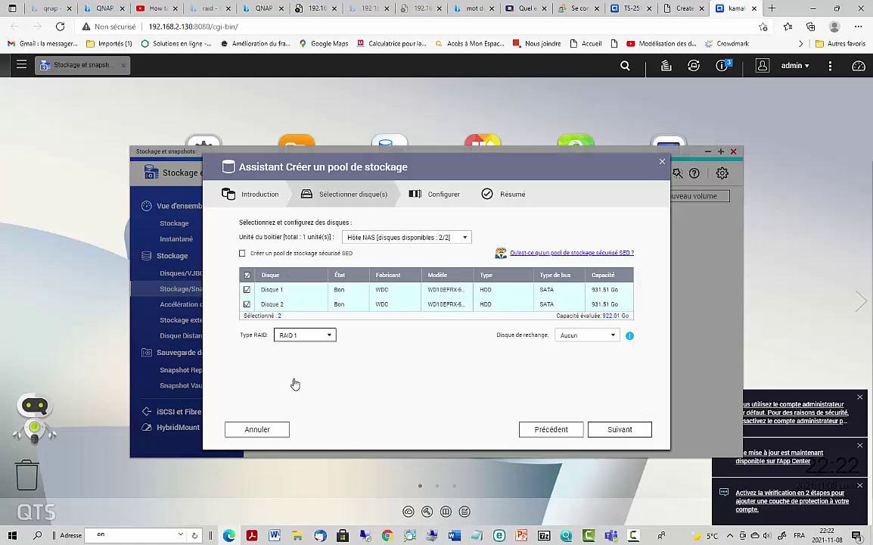
left_click(583, 338)
left_click(583, 338)
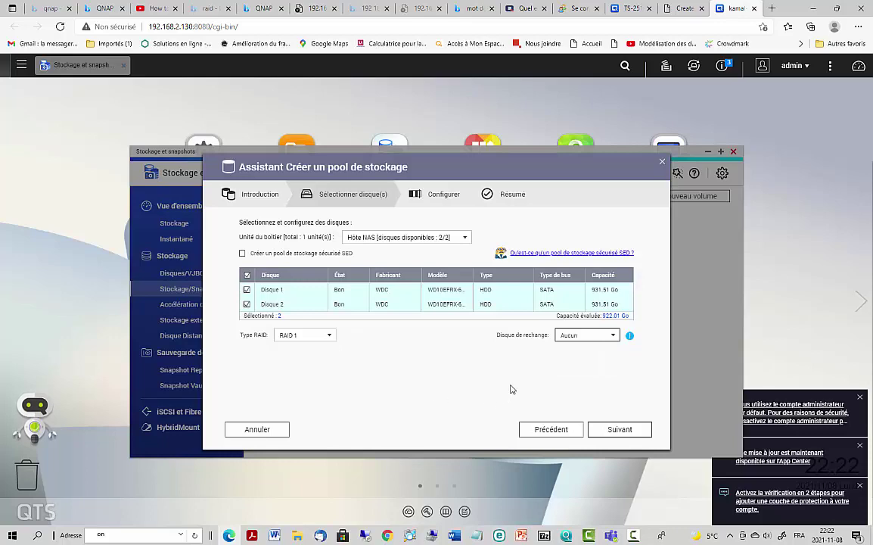
left_click(312, 337)
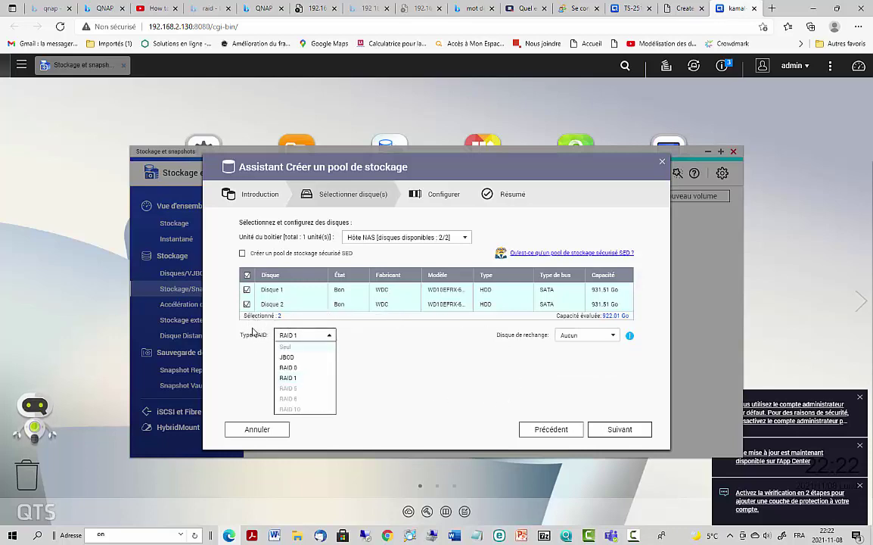
mouse_move(292, 391)
left_click(469, 373)
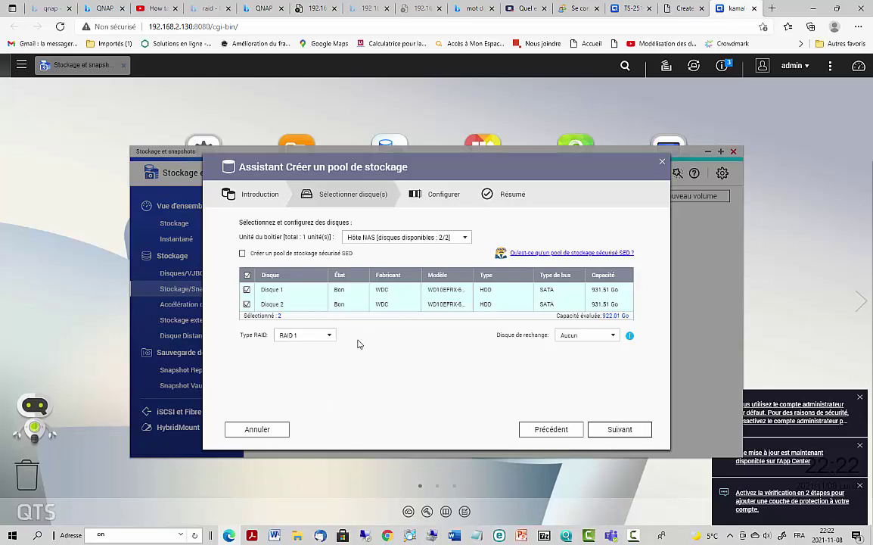
left_click(630, 437)
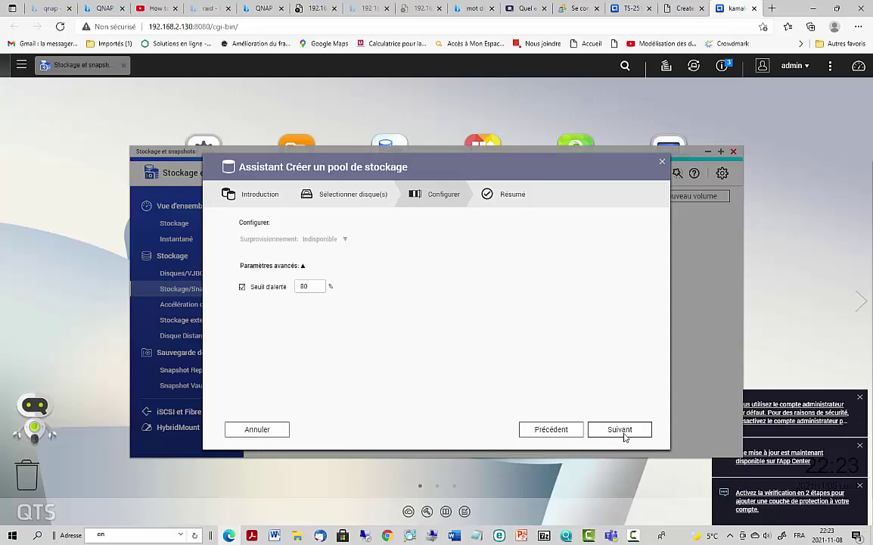
- Create the 922.01 Go RAID 1 pool, confirming disk erasure, then open the Control Panel
left_click(623, 435)
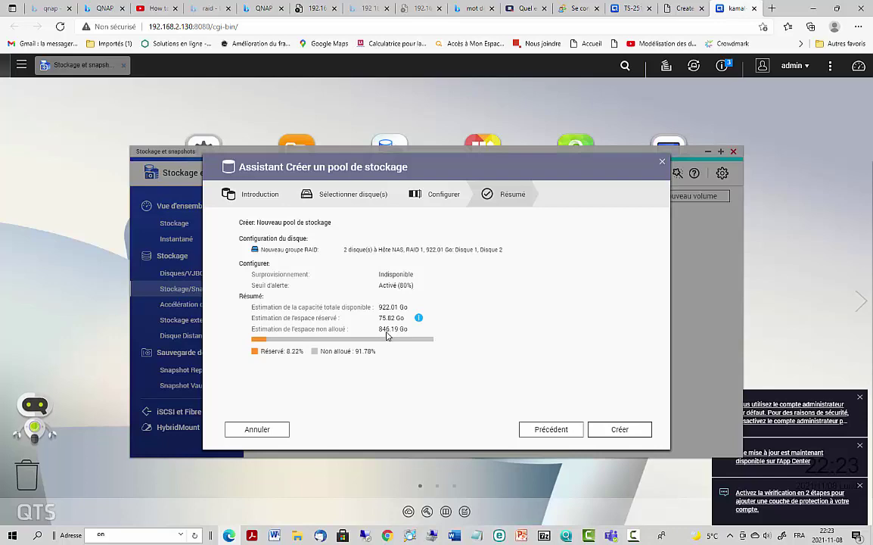
left_click(622, 430)
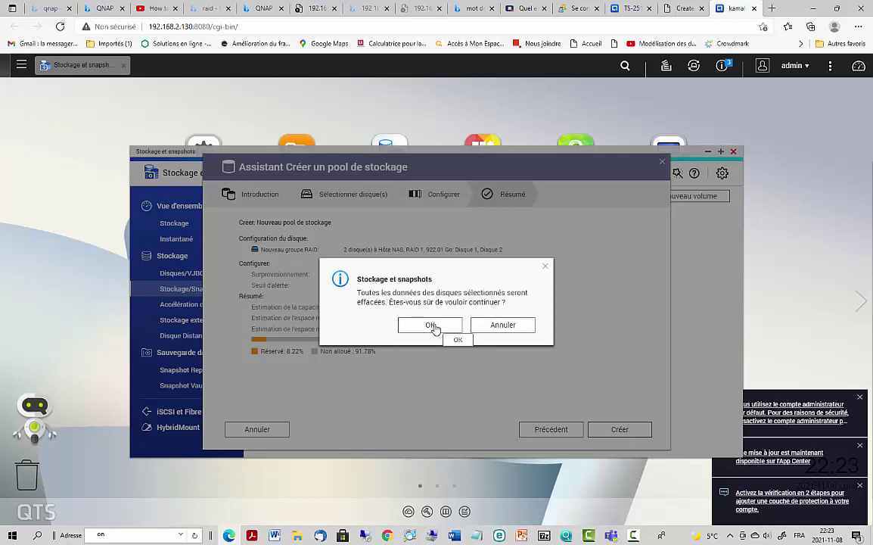
left_click(431, 325)
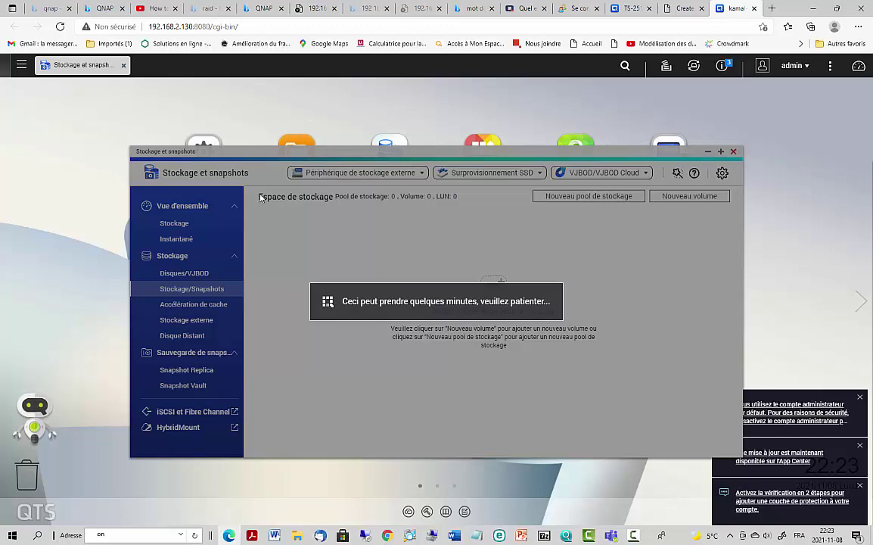
left_click(207, 145)
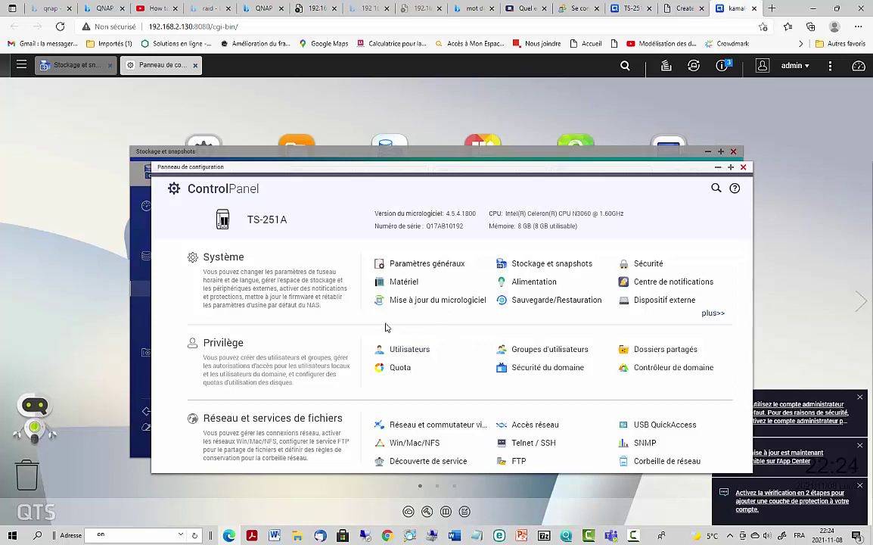
- Start a new user under Privilège > Utilisateurs, entering a username and its password twice
left_click(409, 350)
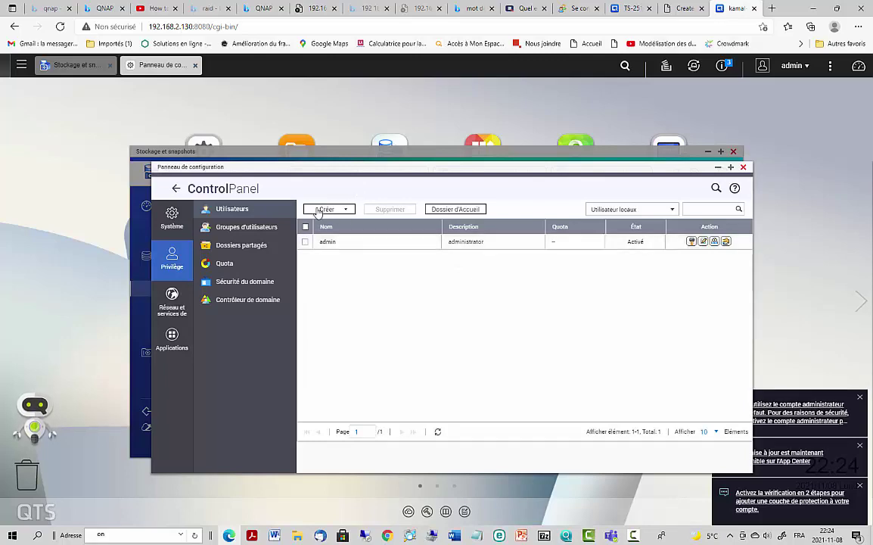
left_click(327, 209)
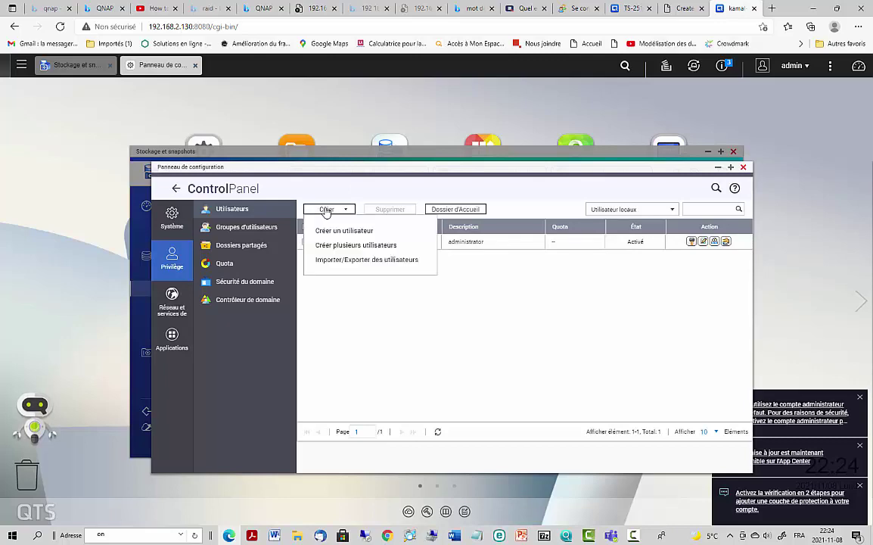
left_click(344, 232)
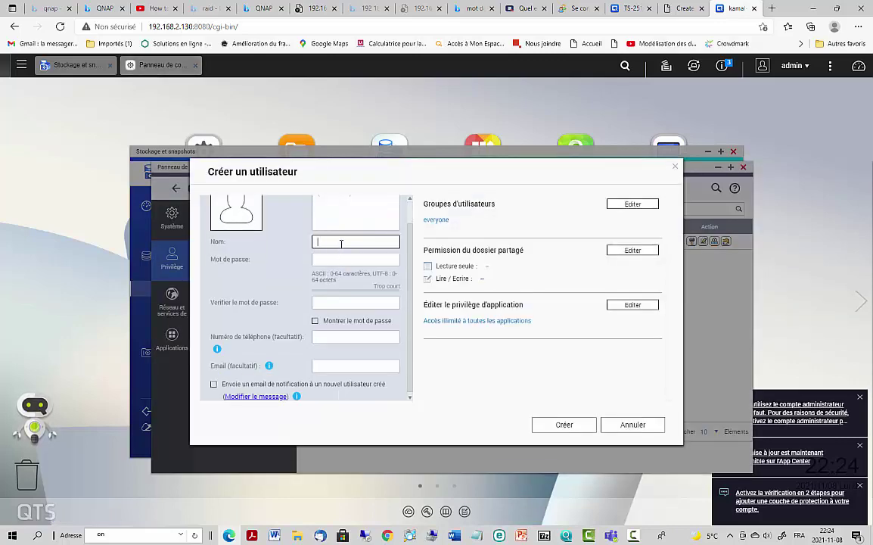
type("llan")
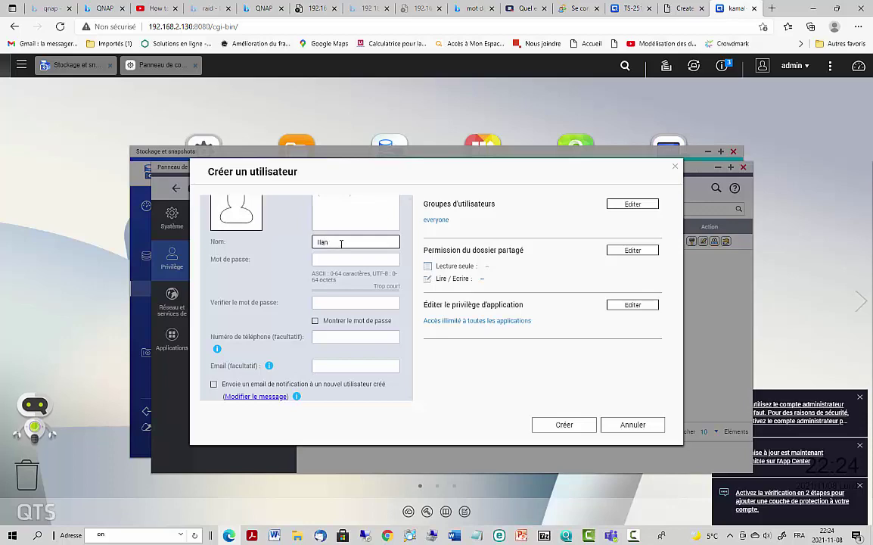
left_click(336, 261)
type("•")
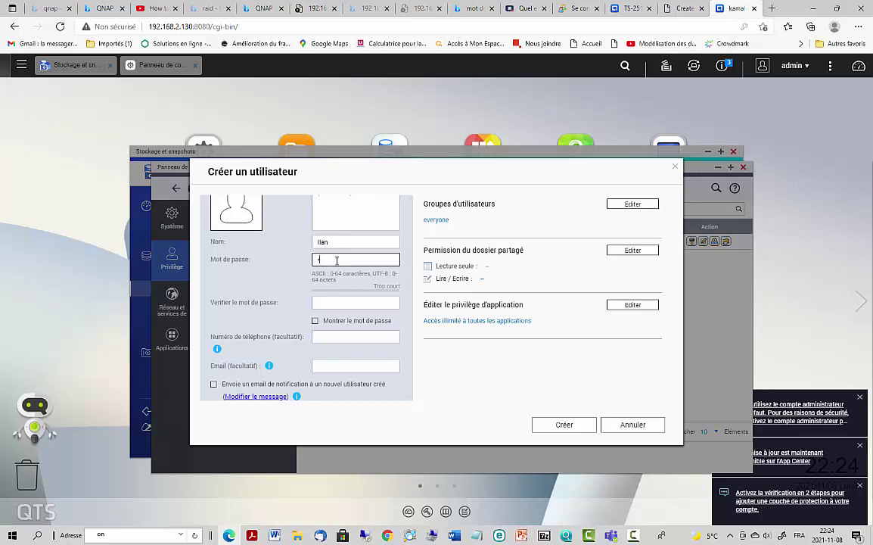
type("•••••••••")
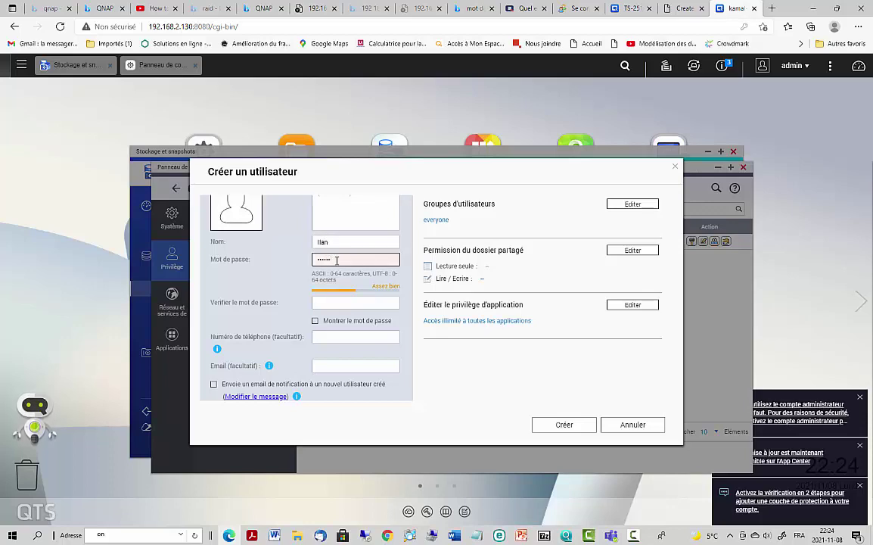
left_click(346, 304)
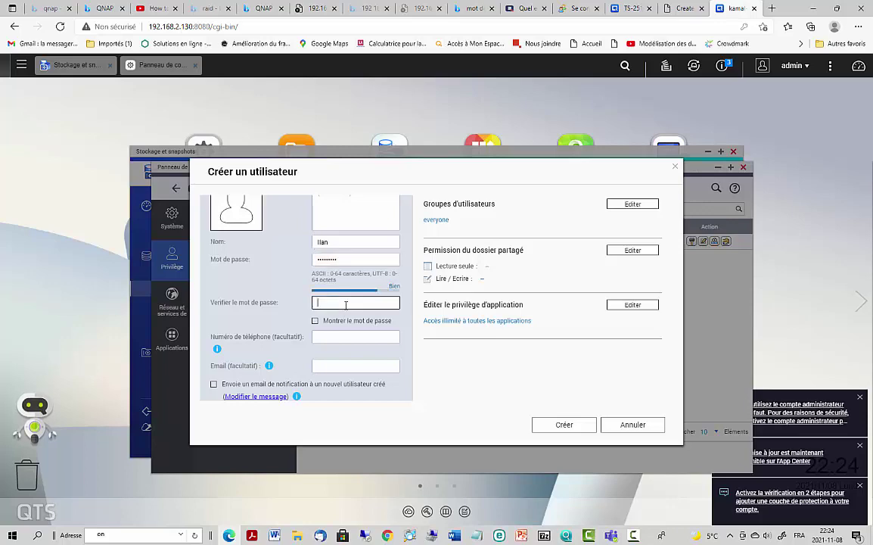
type("•••••")
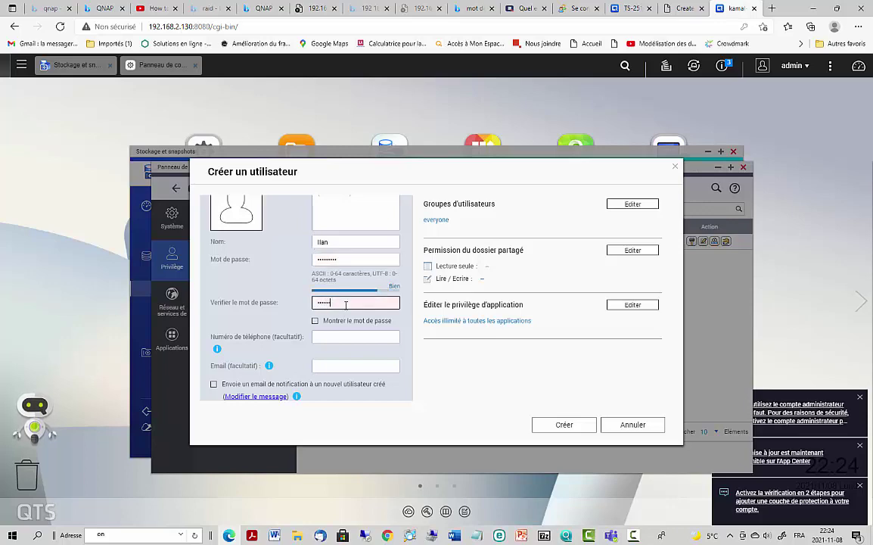
type("•")
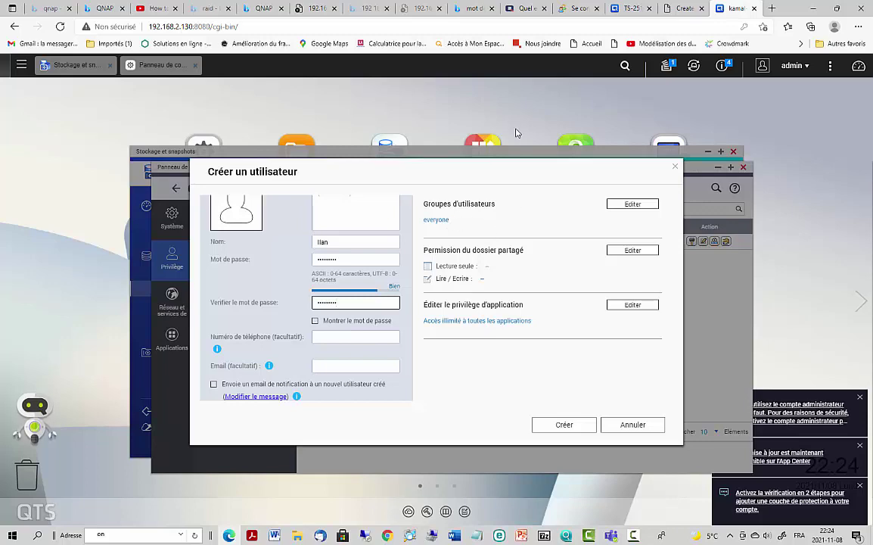
- Review the user's shared folder permissions and save the new account
left_click(622, 254)
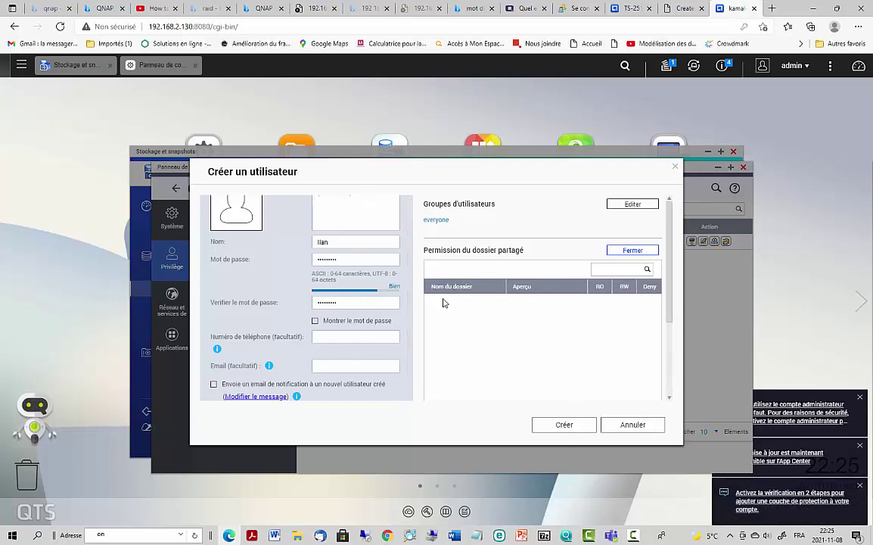
left_click(566, 426)
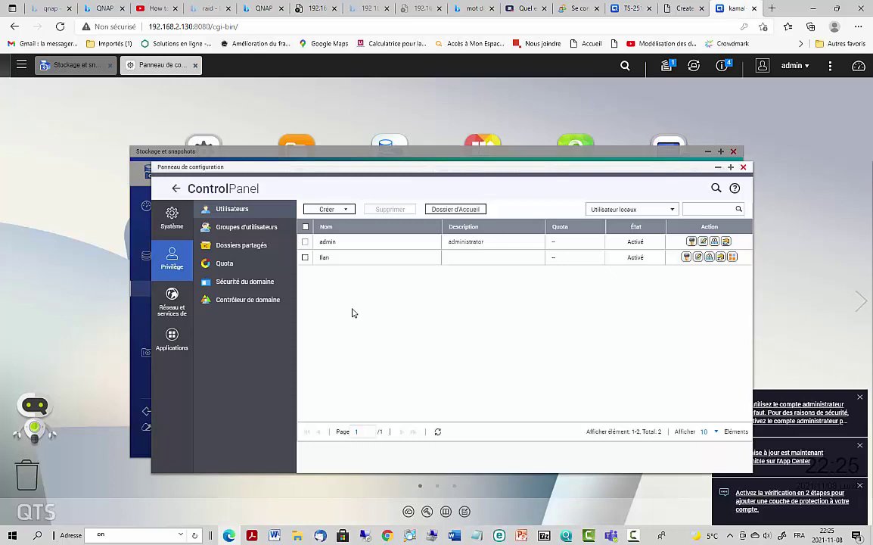
- Inspect the second user's password and profile dialogs without saving, then show the Créer options
left_click(686, 258)
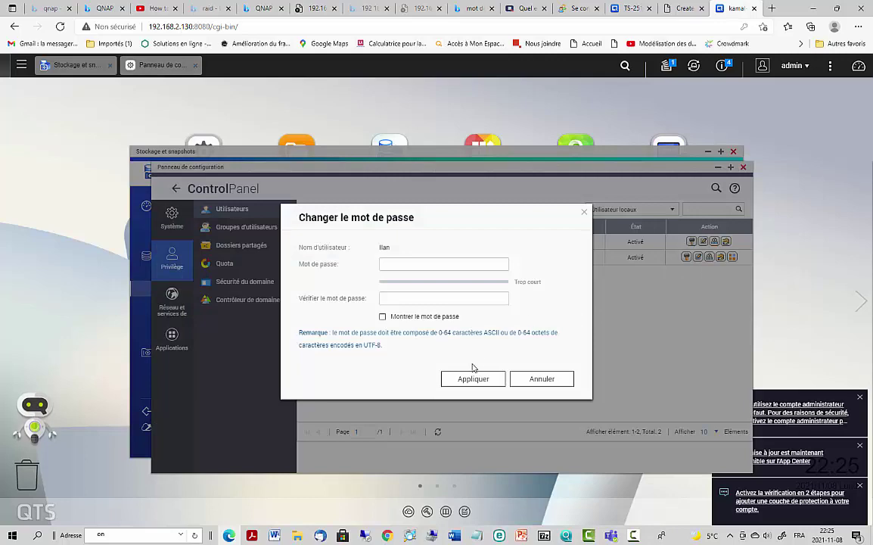
left_click(556, 380)
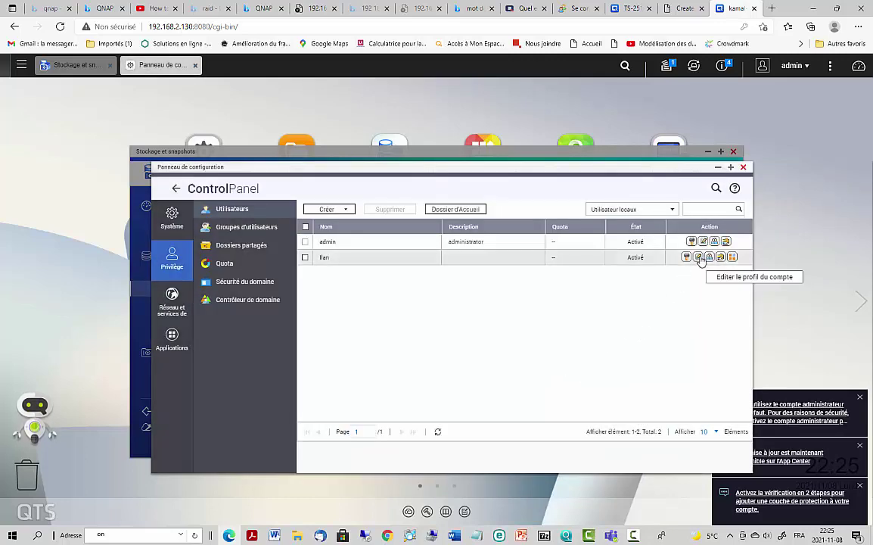
left_click(699, 258)
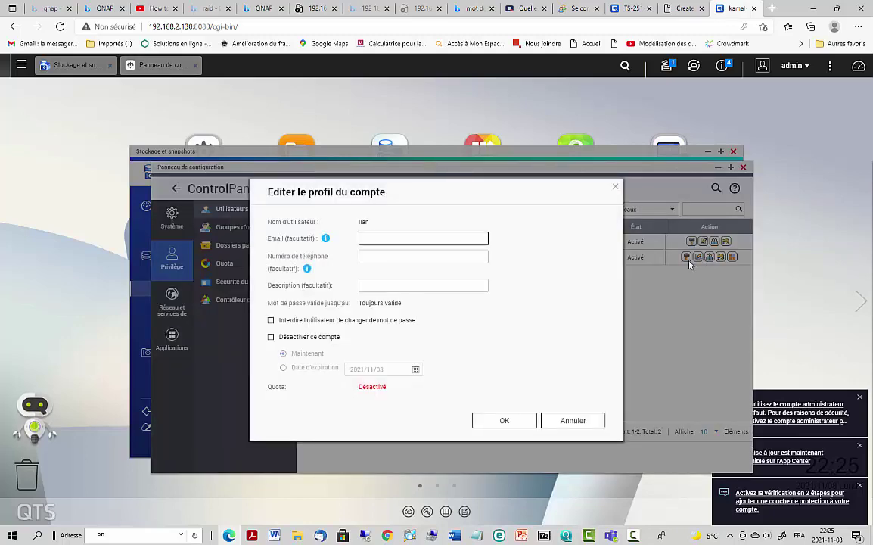
left_click(588, 425)
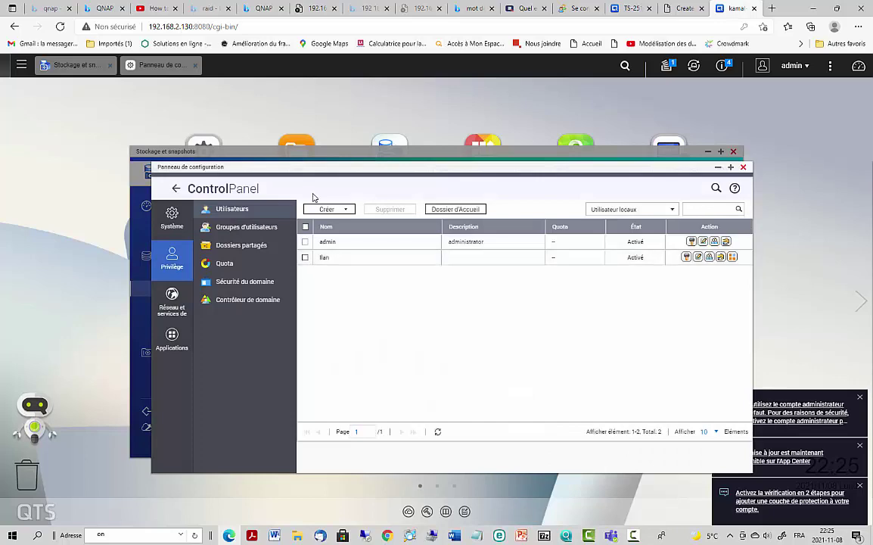
left_click(326, 211)
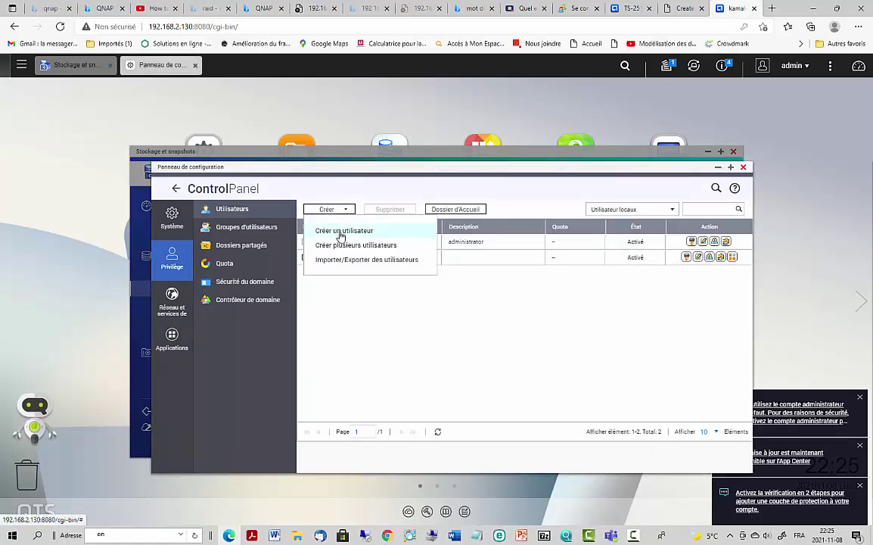
- Create a third user with the new user's name and a replaced, confirmed longer password
left_click(341, 236)
scroll(331, 259, "down", 1)
type("A")
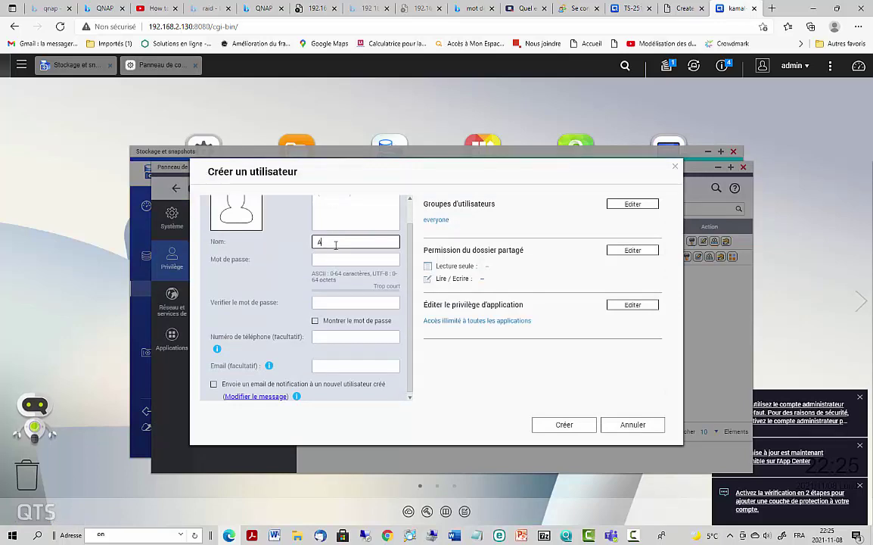
type("nia")
left_click(323, 260)
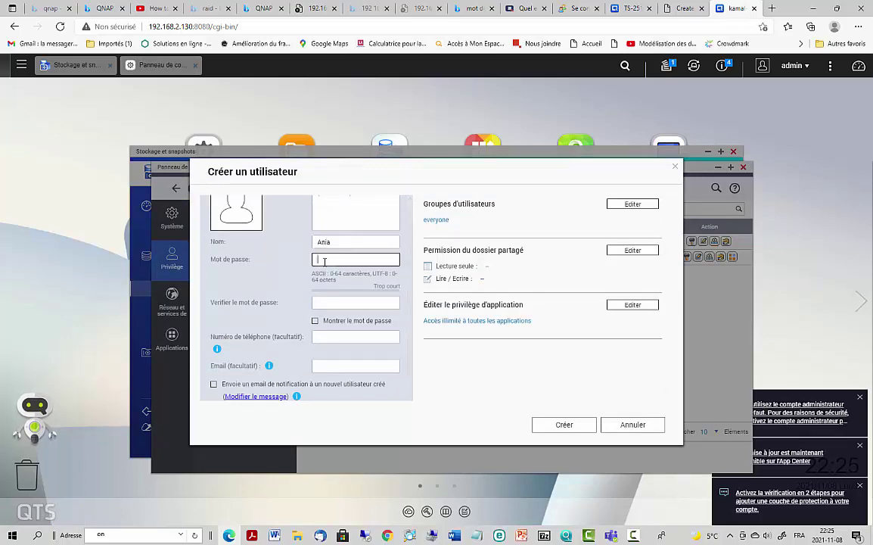
type("a")
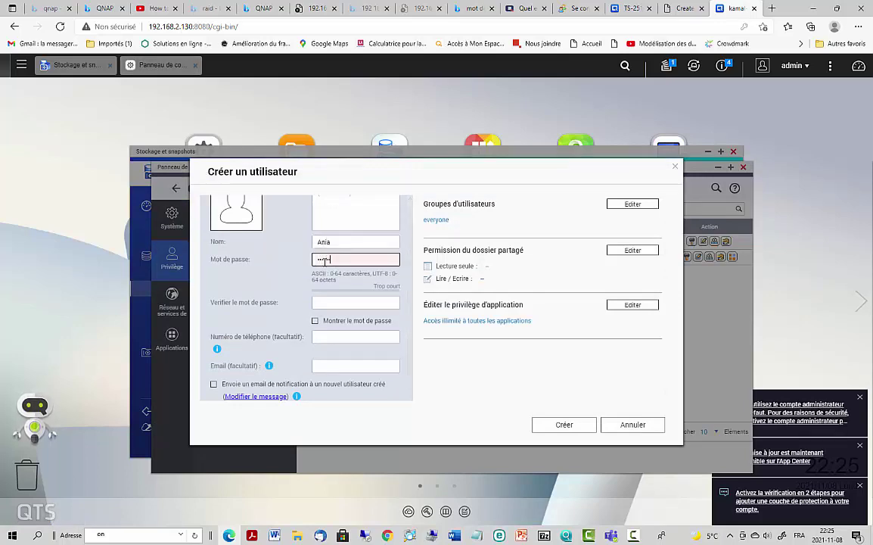
type("123")
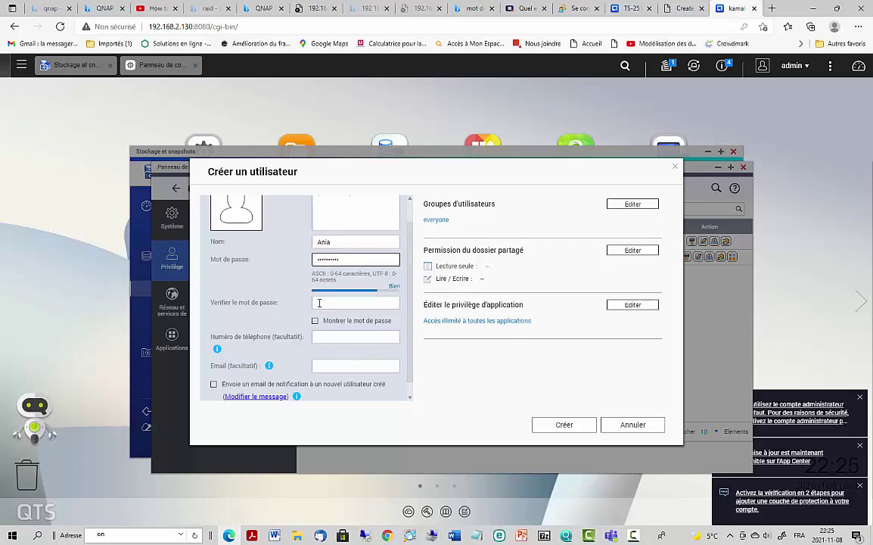
left_click(318, 303)
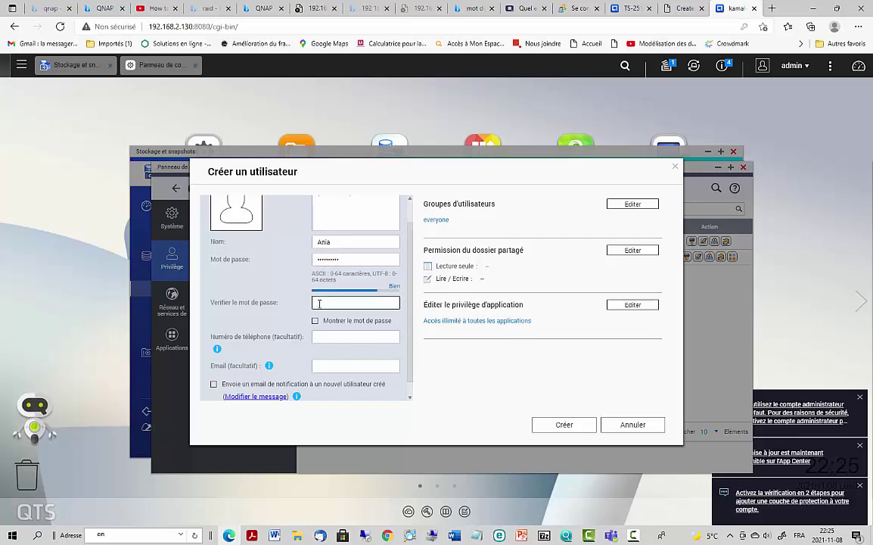
left_click_drag(341, 258, 285, 258)
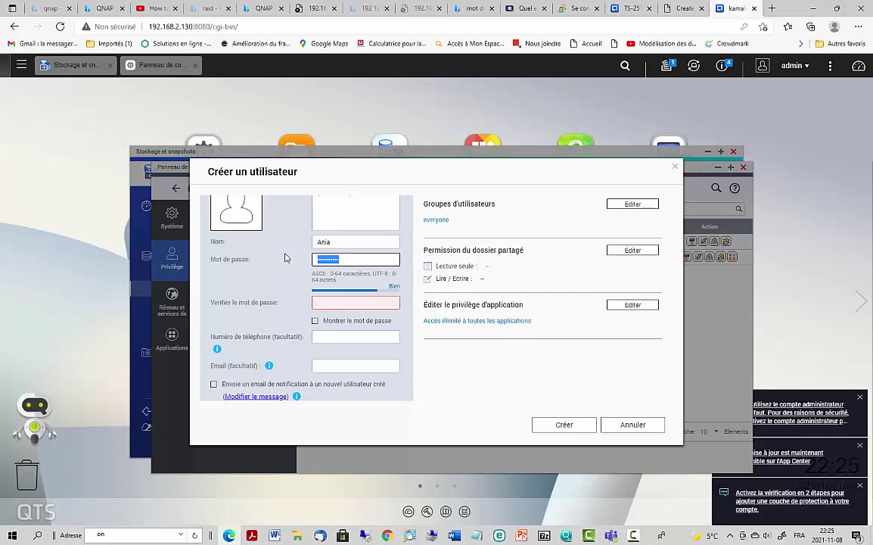
type("123456")
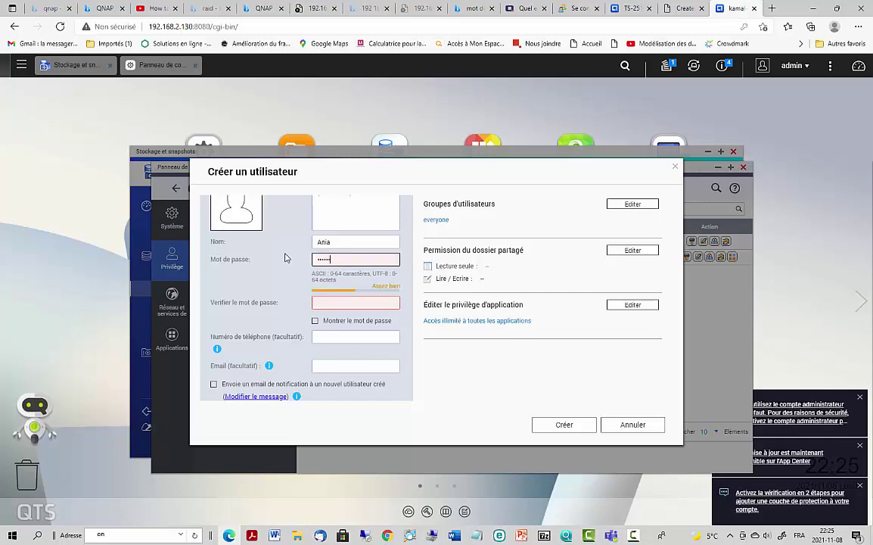
type("789")
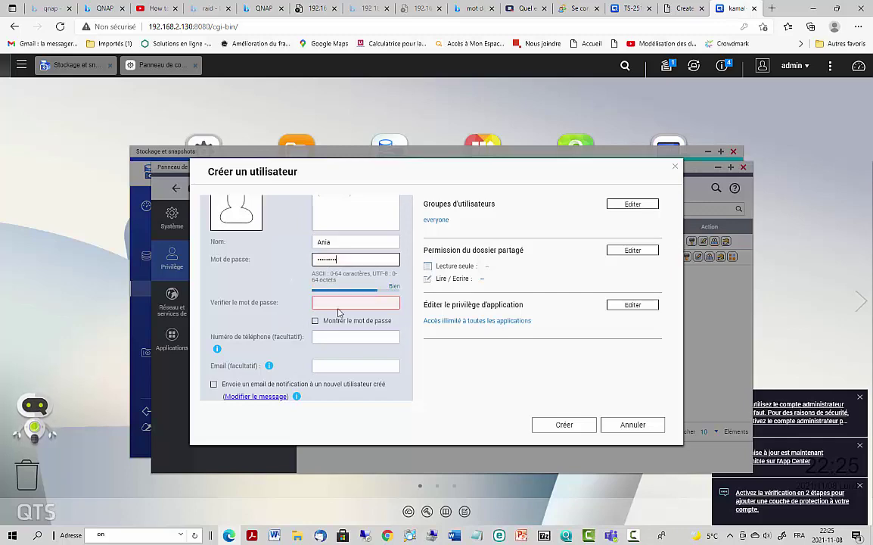
left_click(339, 304)
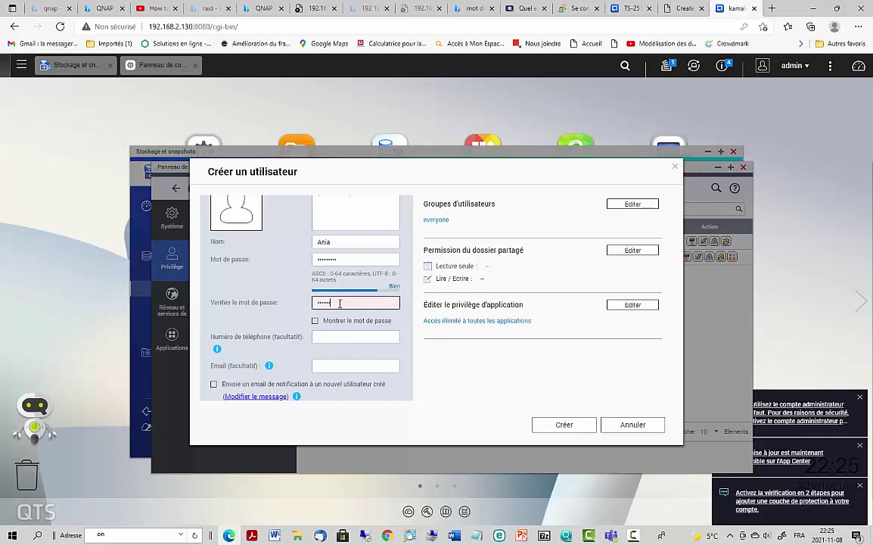
type("123456789")
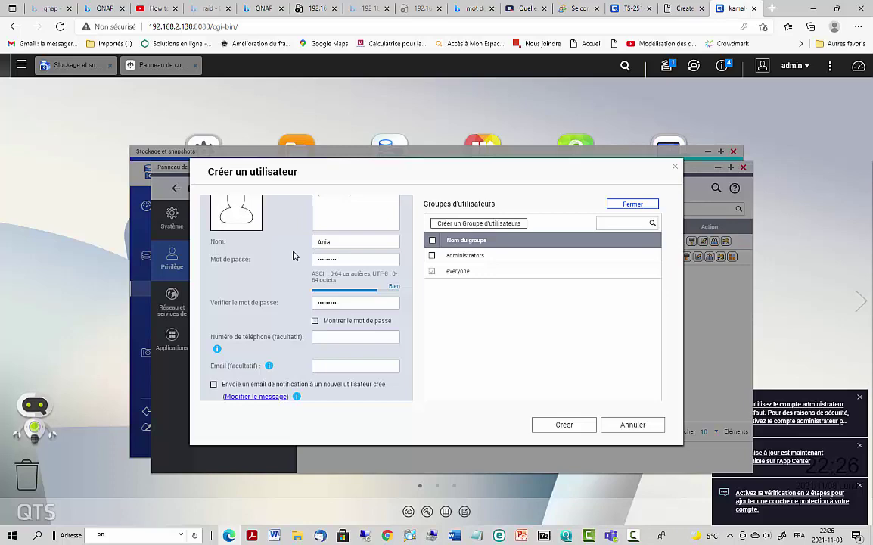
left_click(564, 426)
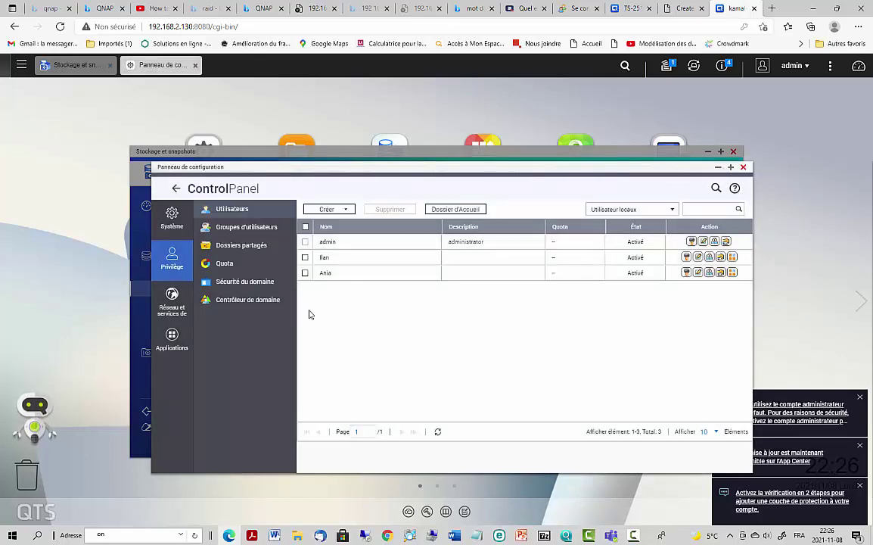
- Go to Dossiers partagés in Control Panel and see that no shared folders exist yet
left_click(236, 248)
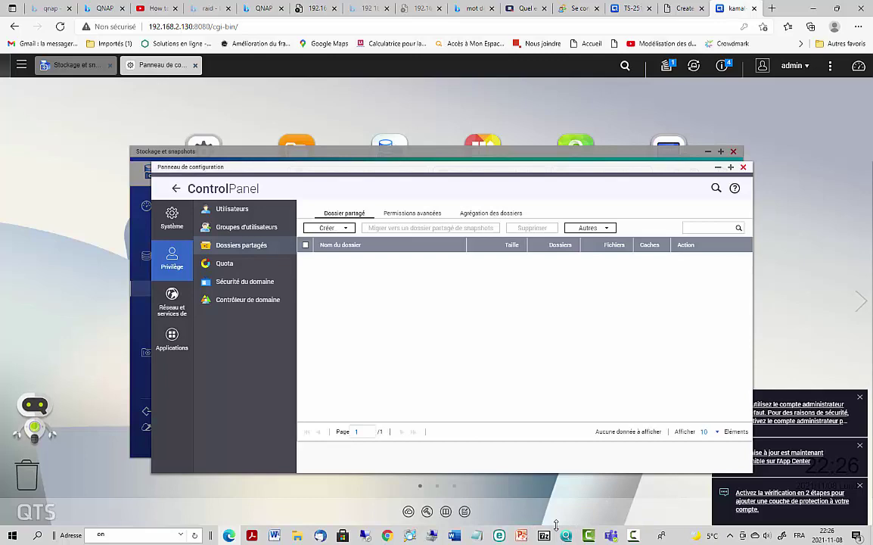
mouse_move(514, 531)
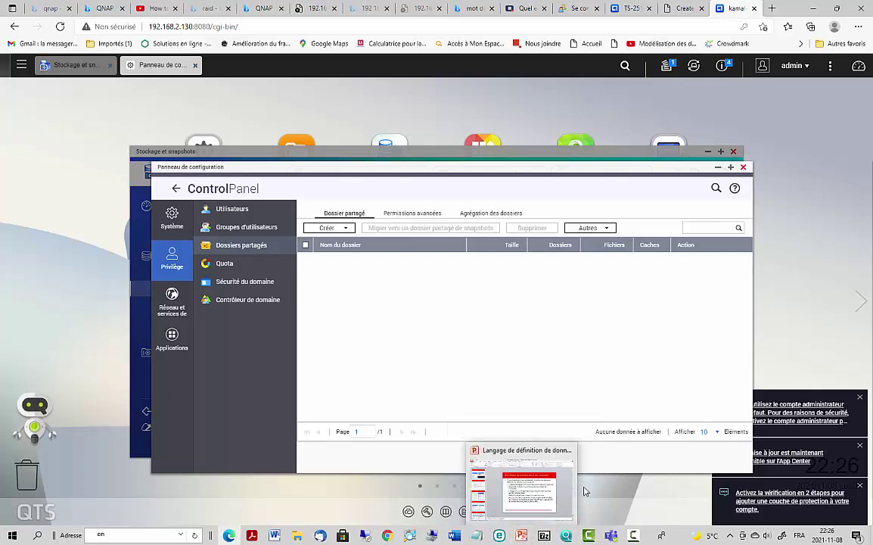
- In Stockage et snapshots, start a new volume on Pool de stockage 1 and choose Volume statique
left_click(648, 156)
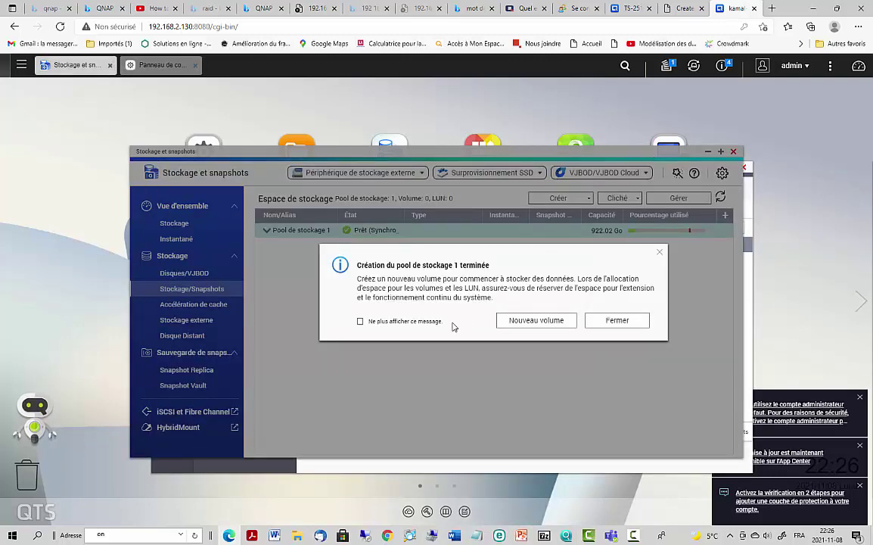
left_click(539, 321)
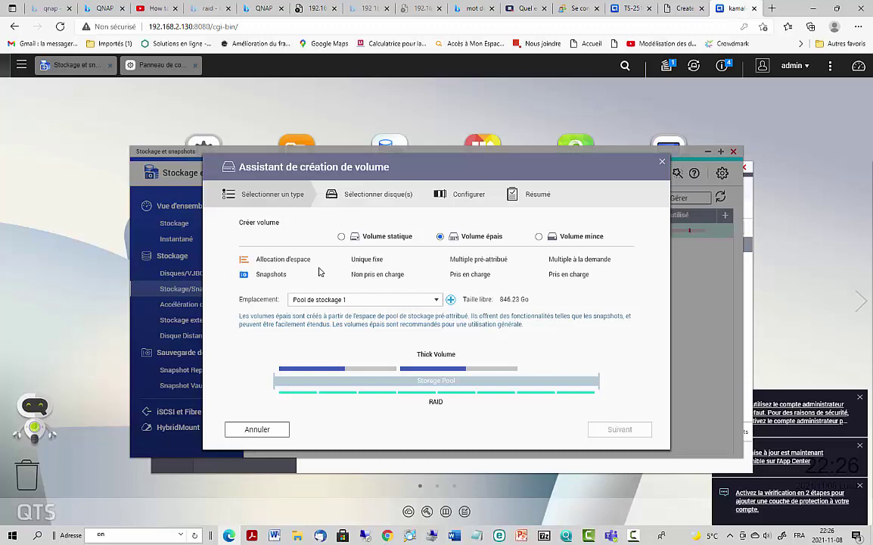
left_click(359, 301)
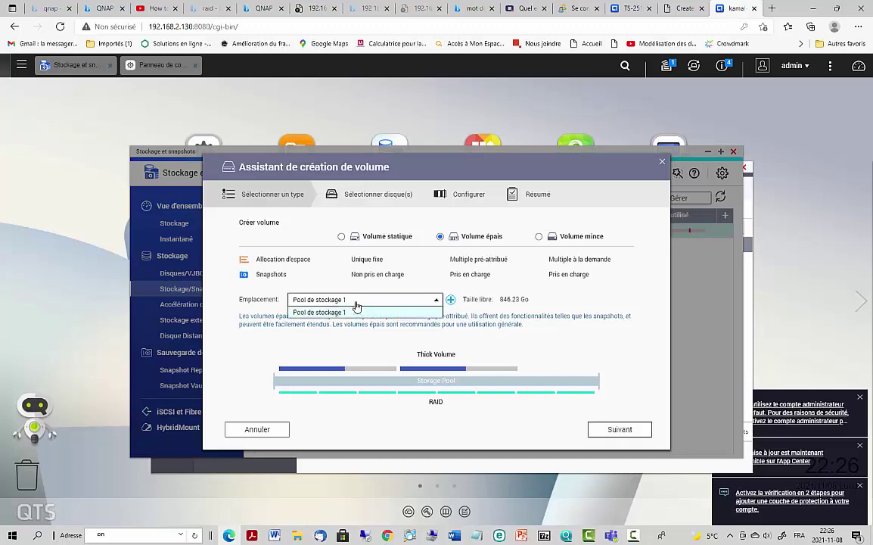
left_click(317, 312)
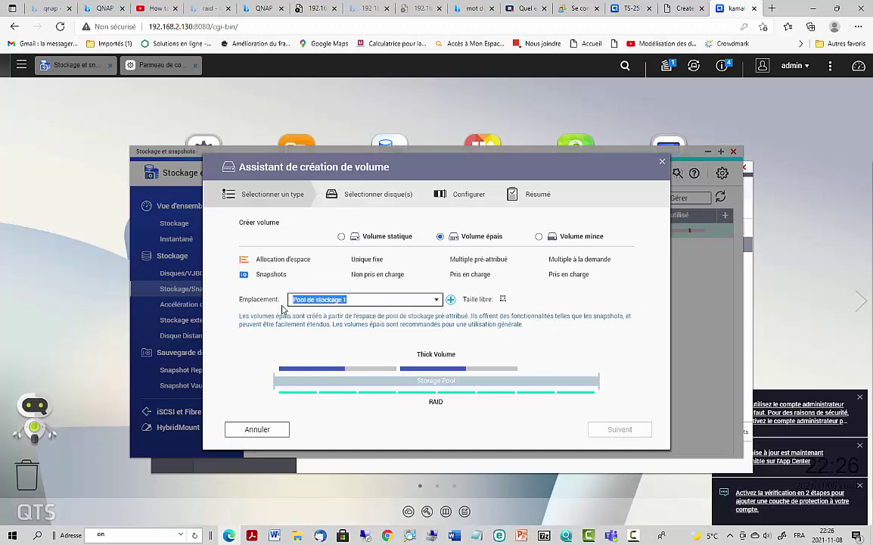
left_click(342, 301)
left_click(388, 289)
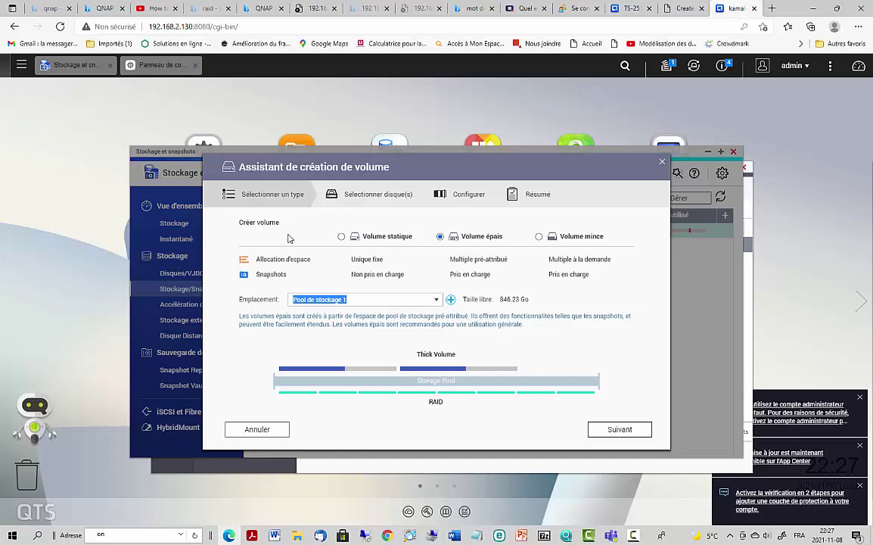
left_click(476, 243)
left_click(342, 236)
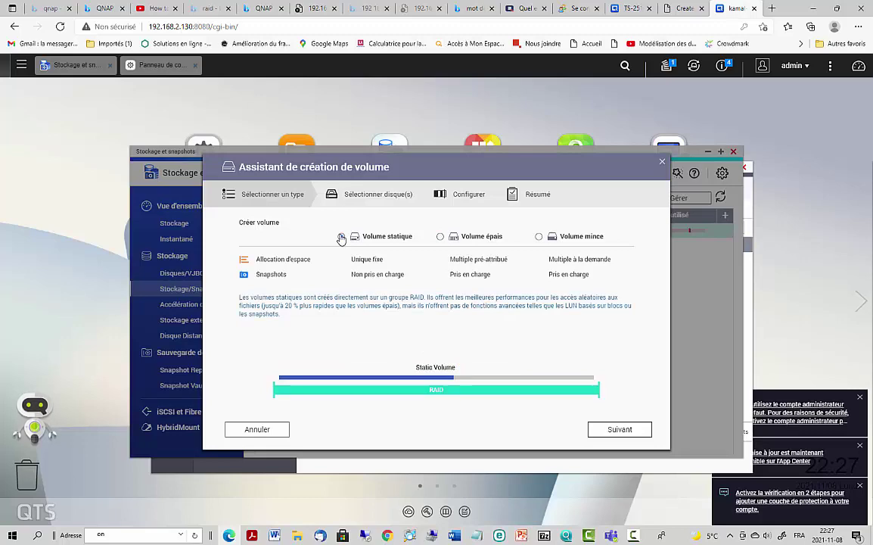
- Compare the static and thick volume options in the wizard, settling on Volume épais
left_click(441, 238)
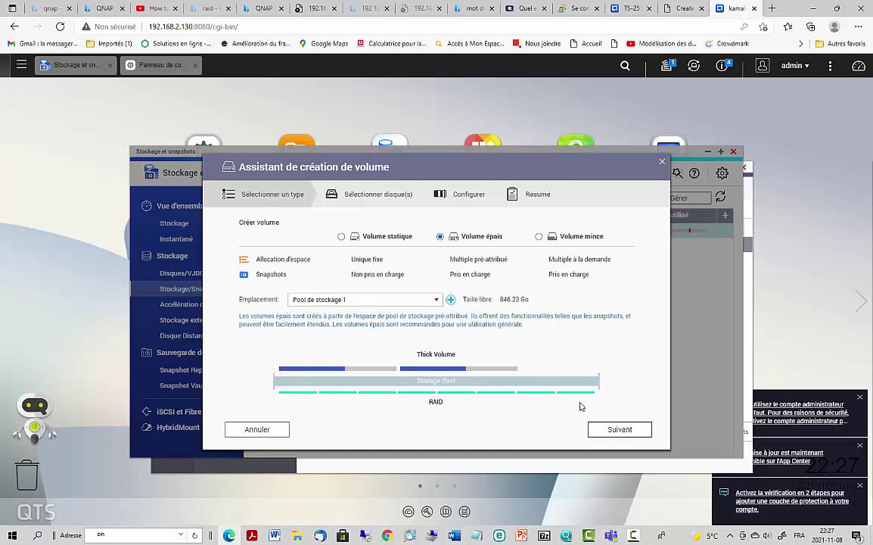
left_click(616, 432)
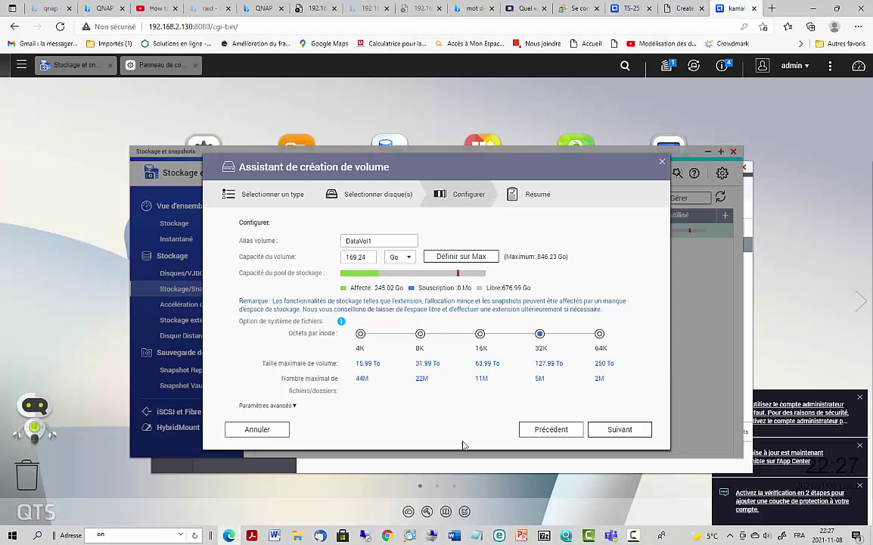
left_click(541, 432)
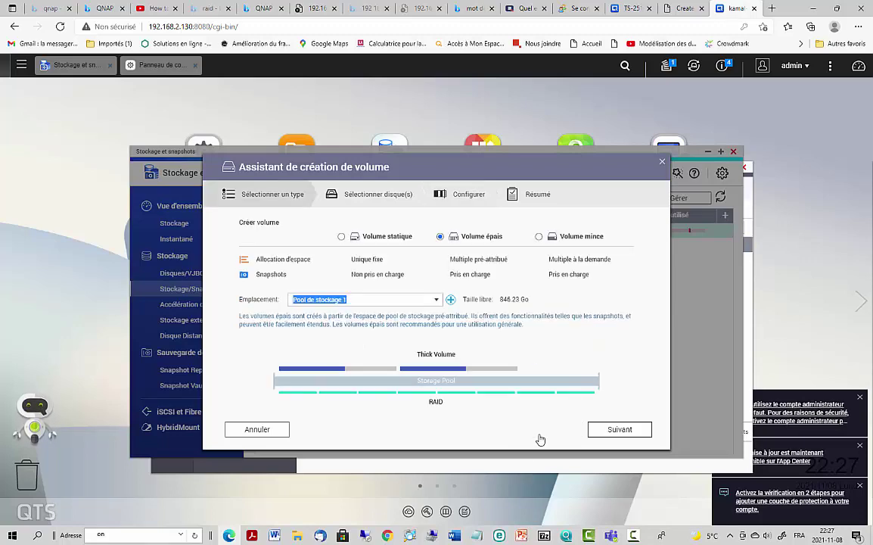
left_click(340, 238)
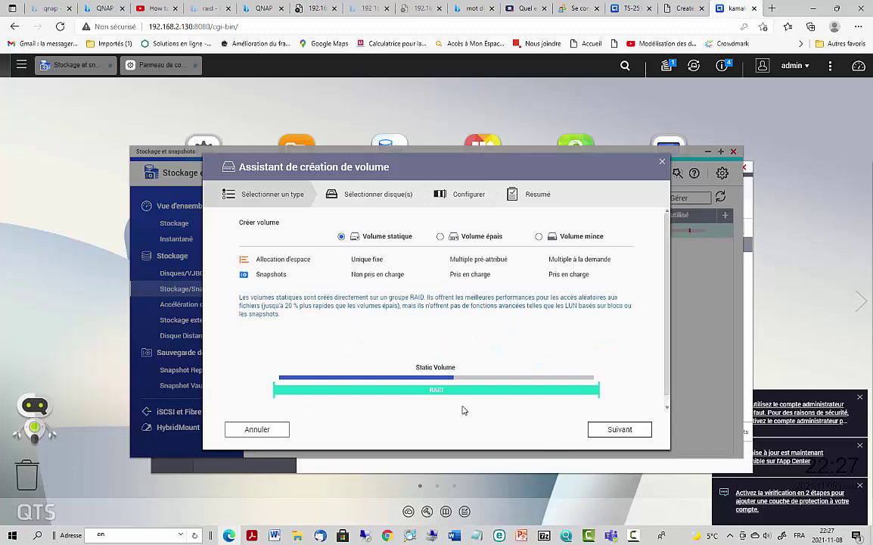
left_click(603, 432)
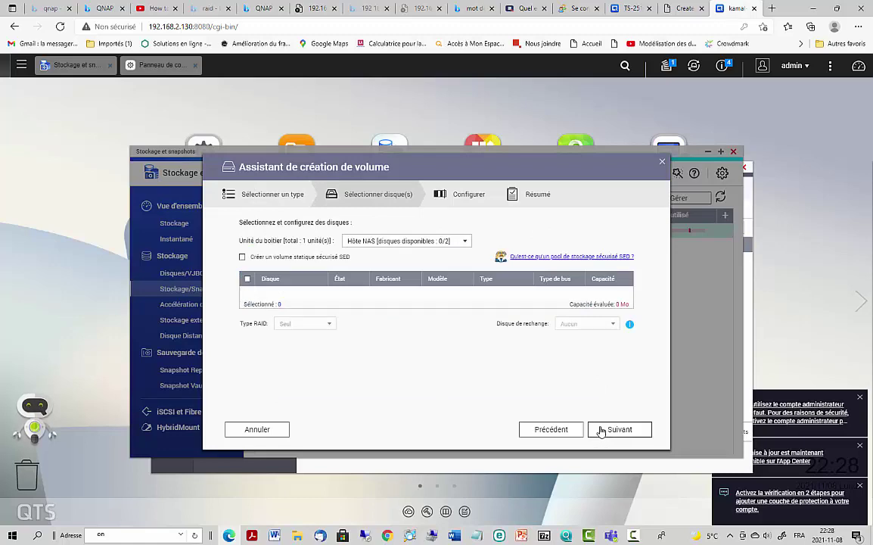
left_click(552, 430)
left_click(441, 237)
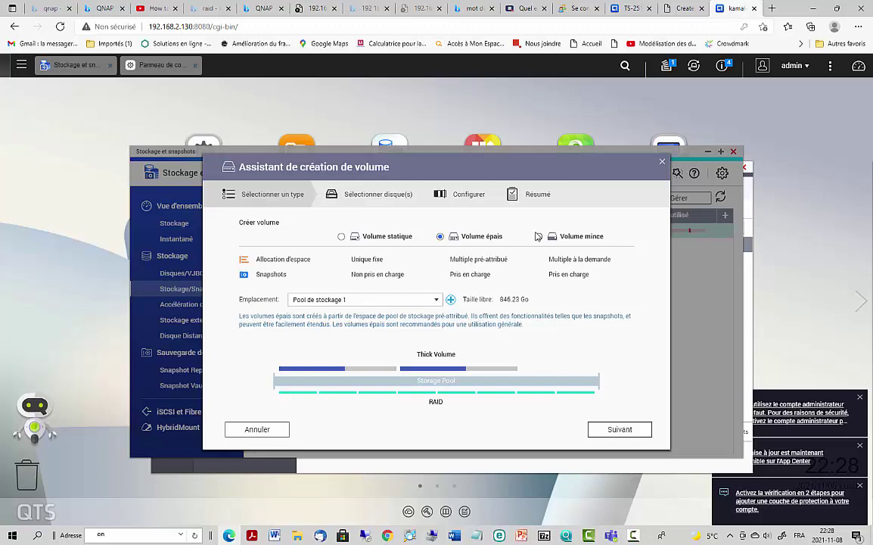
left_click(539, 236)
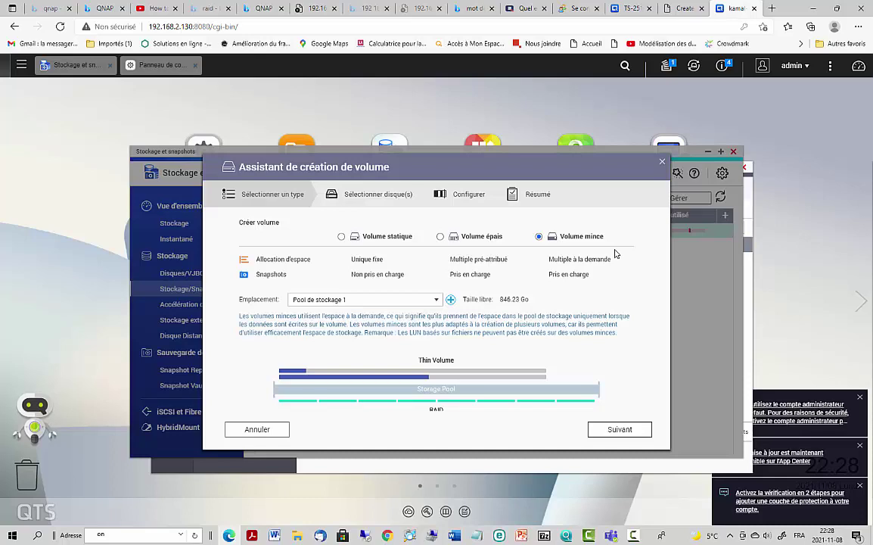
left_click(463, 238)
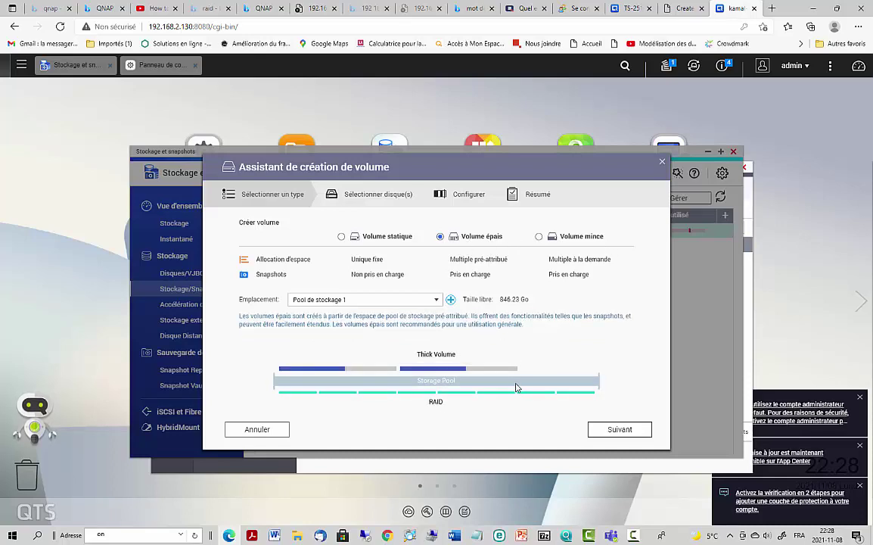
- Set DataVol1 to the maximum 846.23 Go, accept the full-pool warning, and reach Résumé
left_click(609, 434)
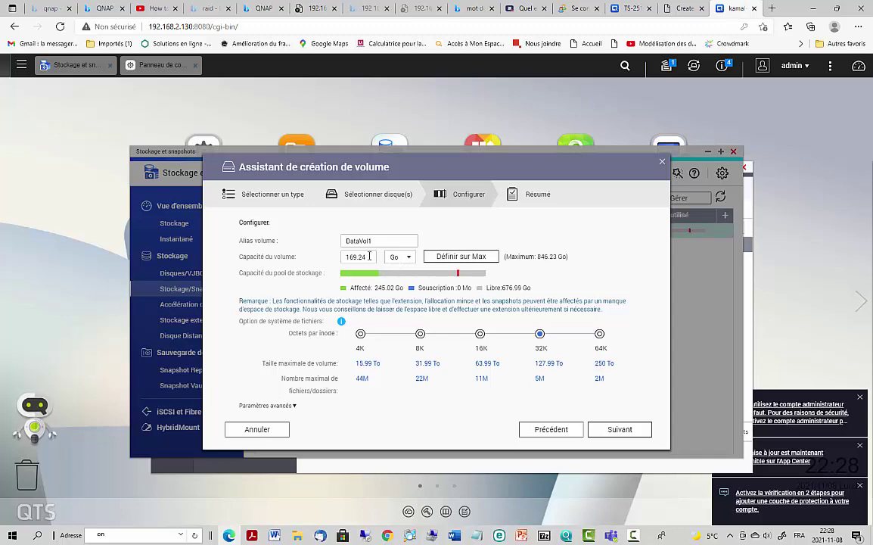
left_click(460, 258)
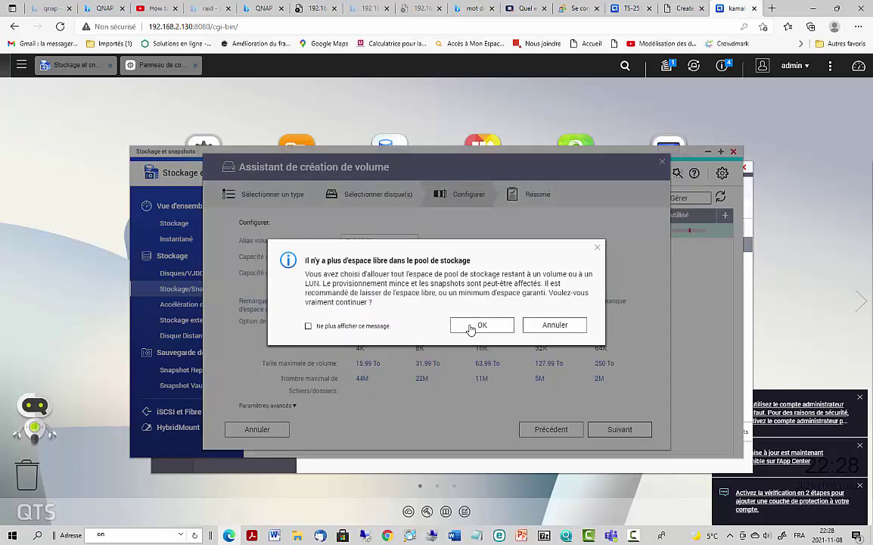
left_click(470, 327)
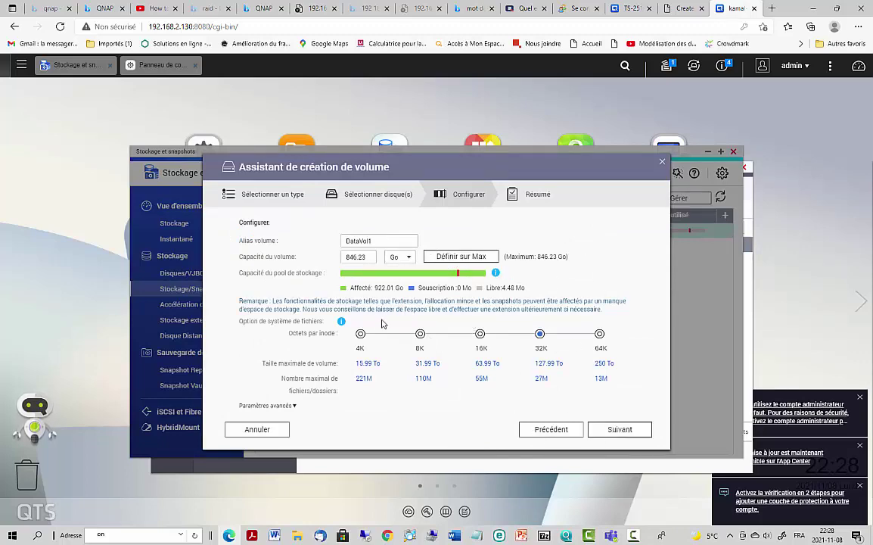
scroll(350, 338, "down", 1)
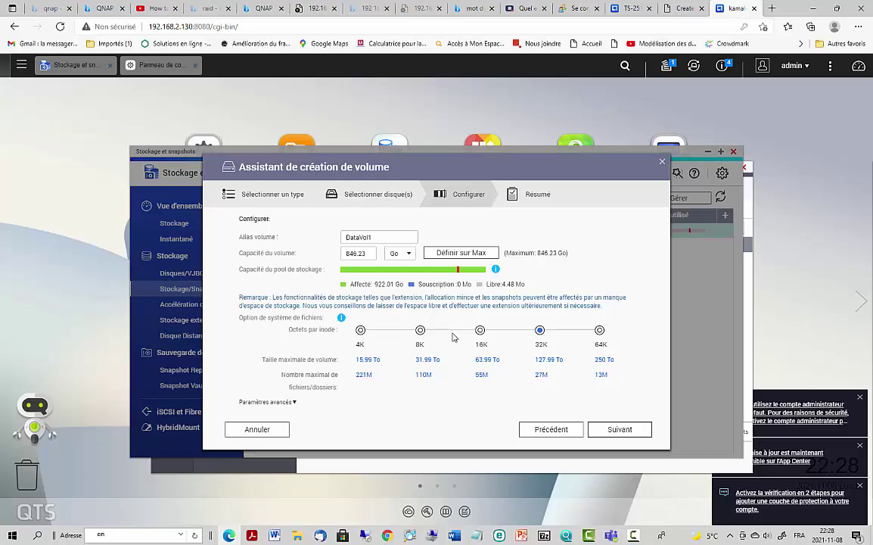
left_click(619, 430)
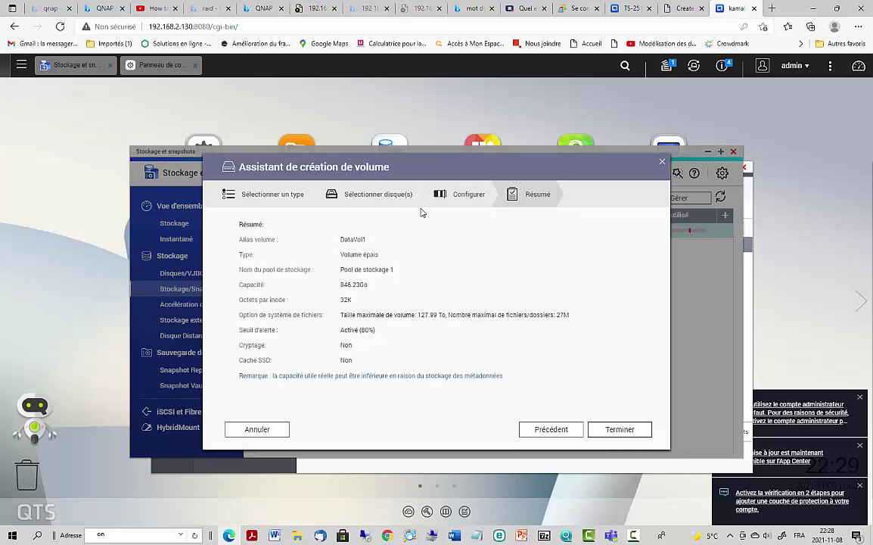
- Finish creating DataVol1, dismiss the notice, check RAID sync progress, and return to Control Panel
left_click(616, 430)
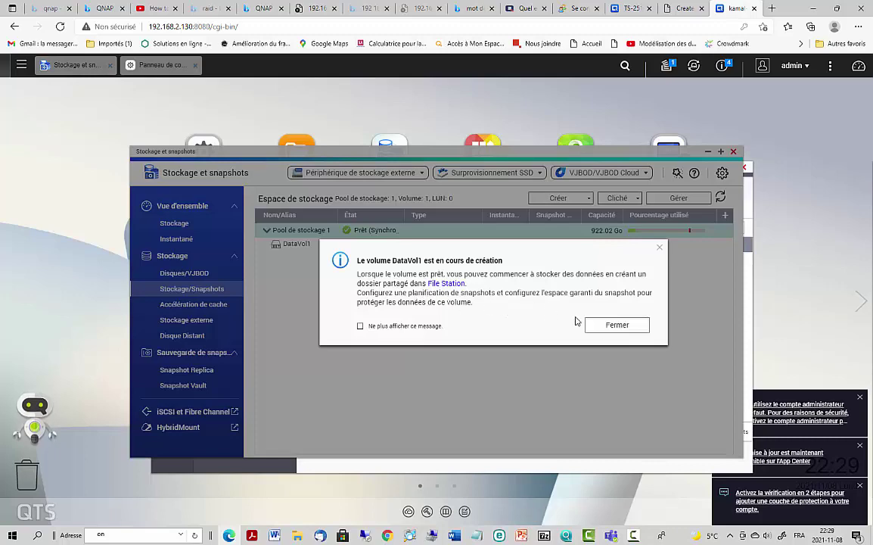
left_click(617, 326)
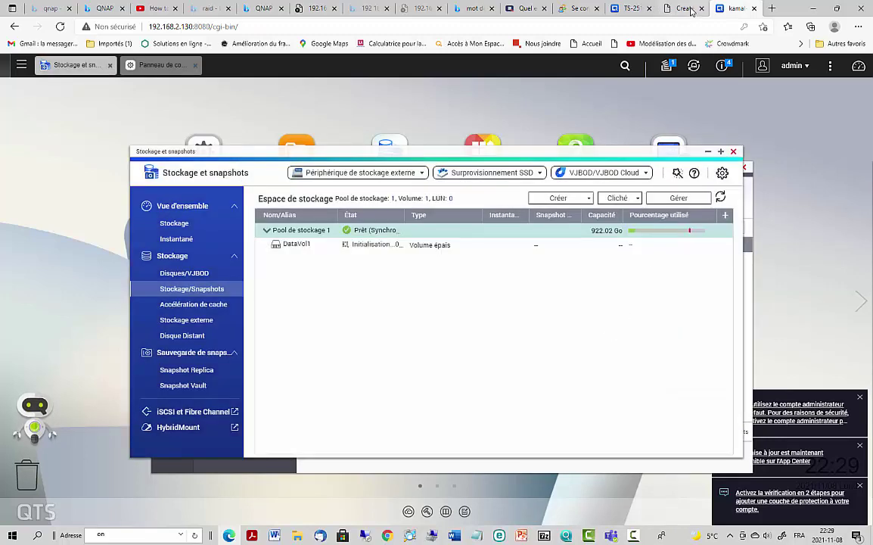
left_click(669, 68)
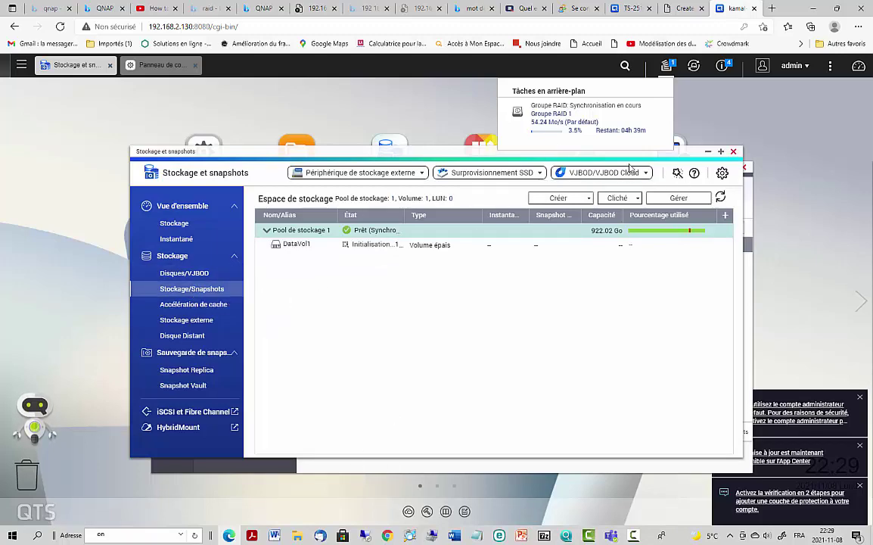
left_click(202, 140)
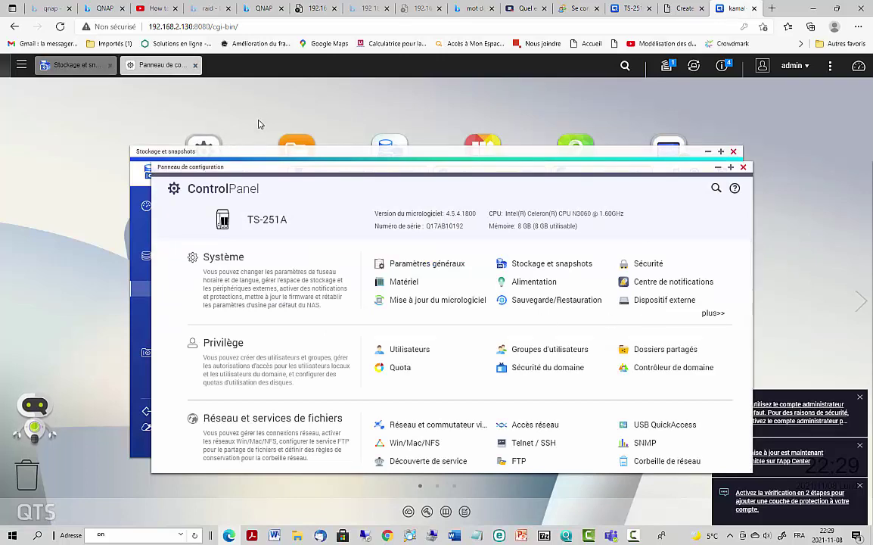
- Start a new shared folder from Dossiers partagés and fill in its test folder name
left_click(644, 351)
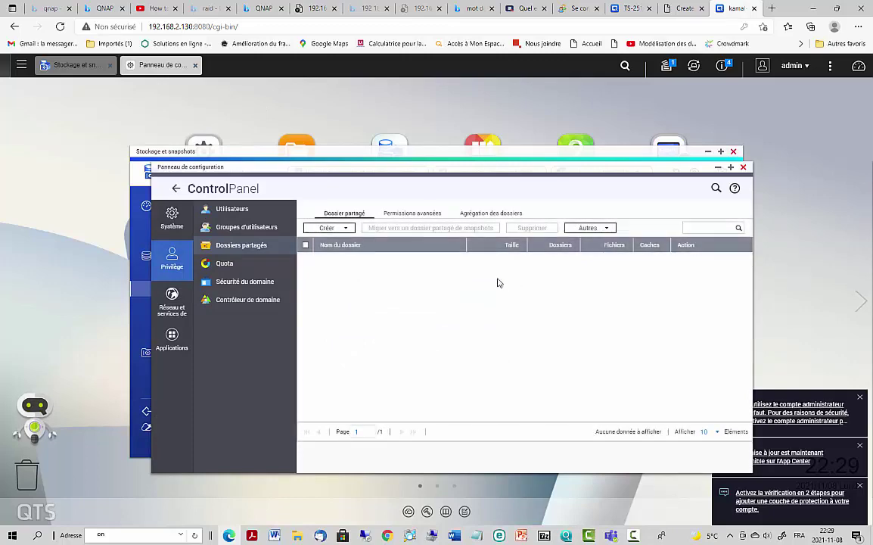
left_click(340, 228)
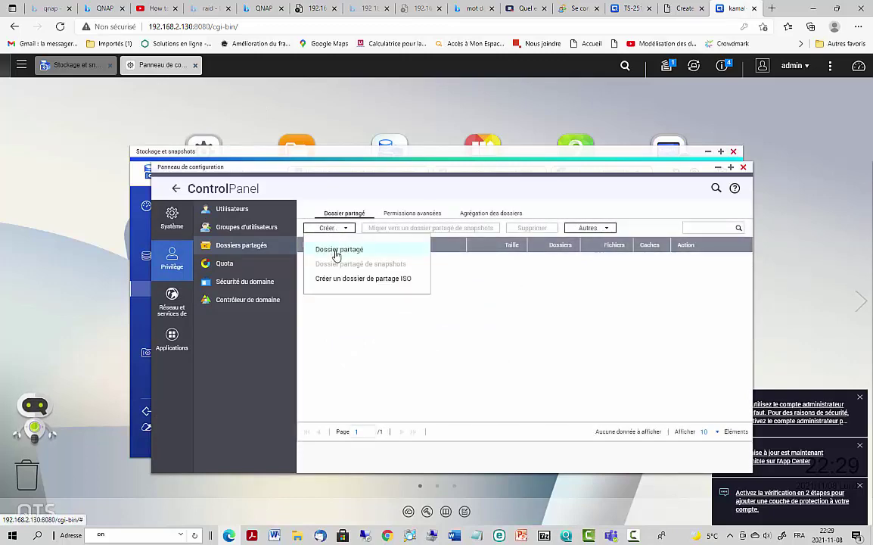
left_click(335, 250)
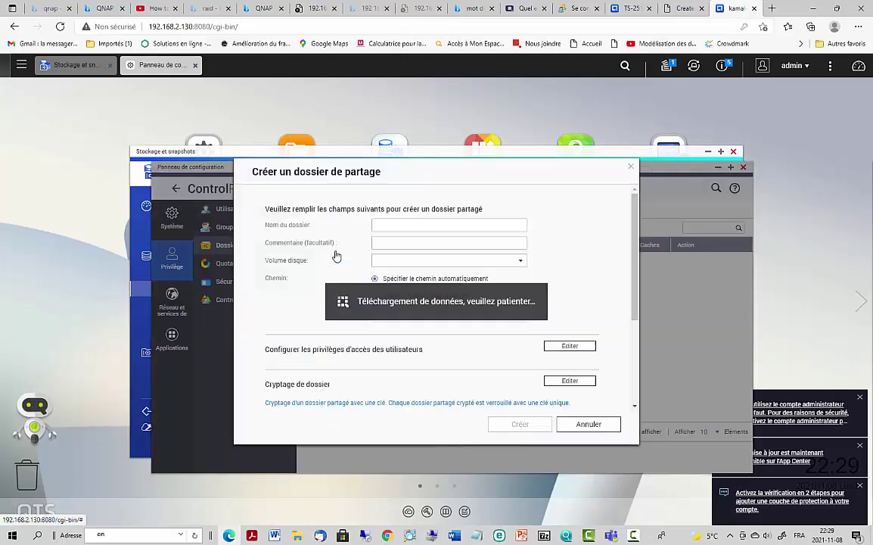
left_click(392, 223)
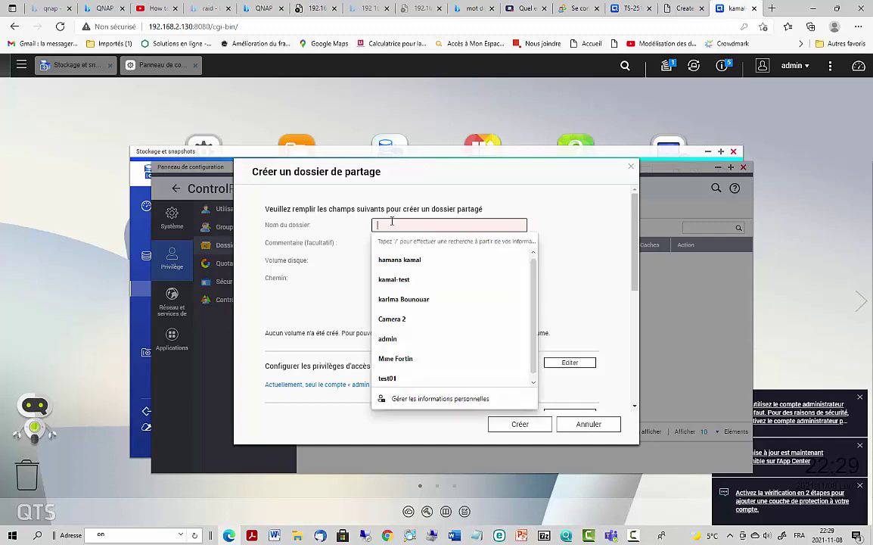
left_click(395, 280)
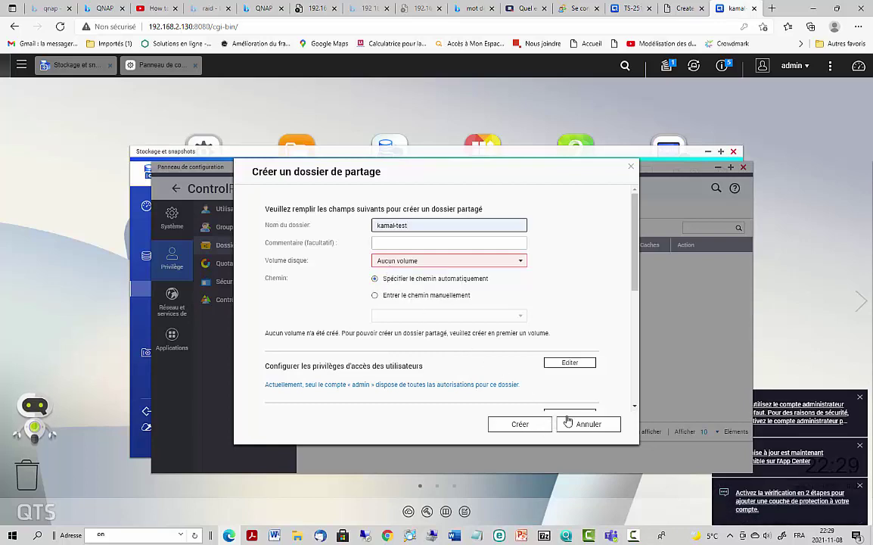
- Give the two non-admin users read-only (RO) access to the folder
left_click(569, 363)
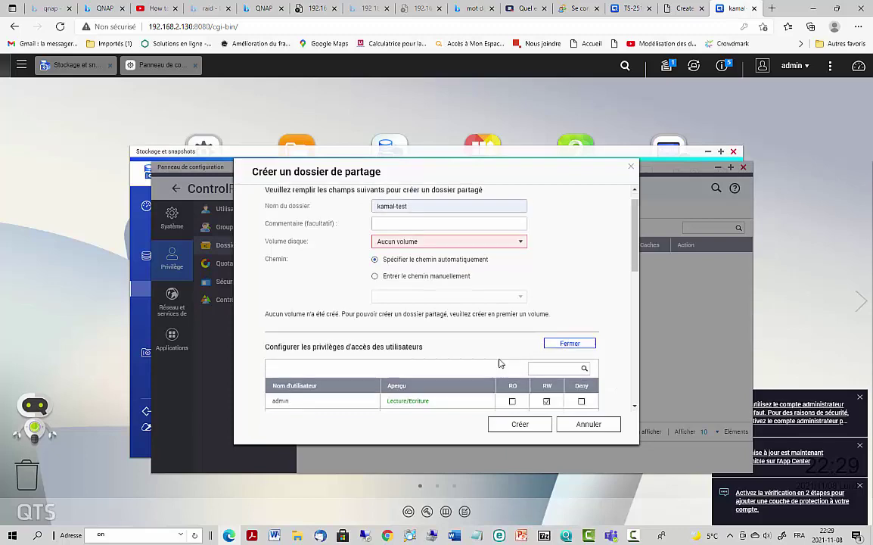
scroll(499, 364, "down", 1)
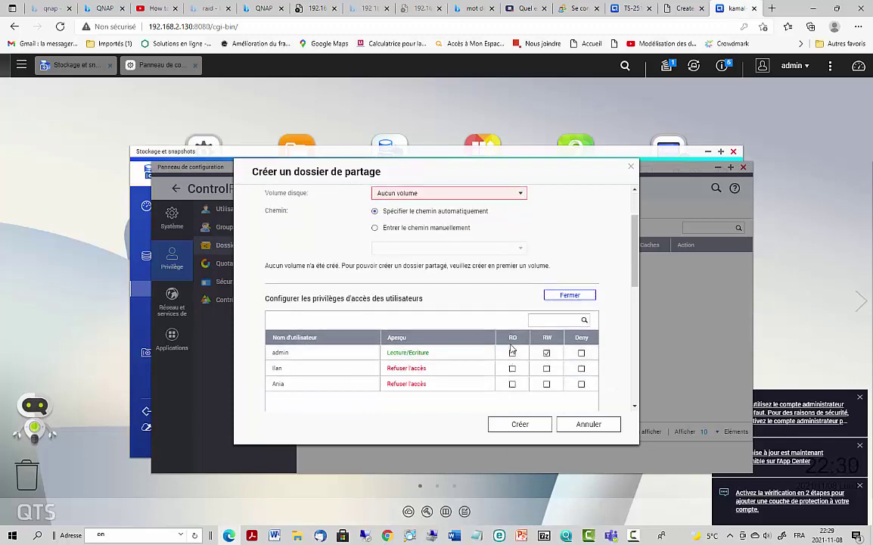
scroll(479, 295, "up", 1)
scroll(473, 285, "down", 2)
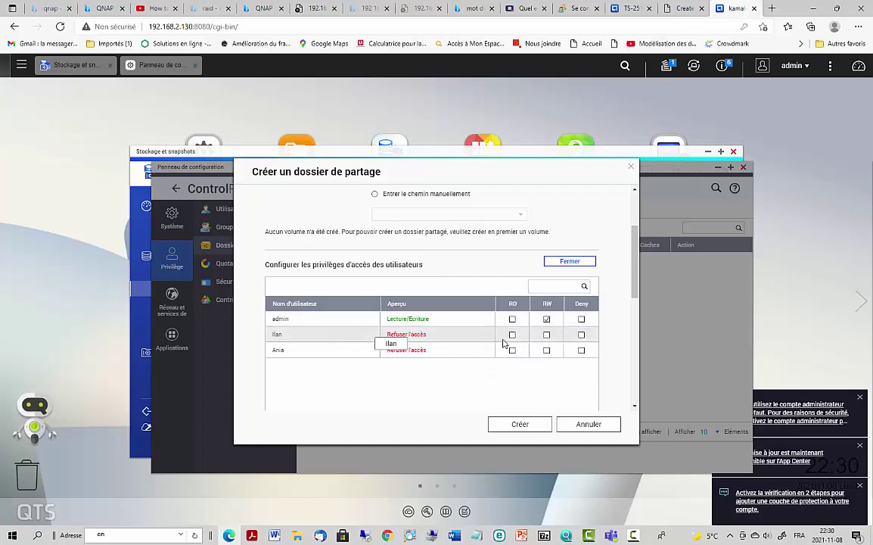
left_click(513, 335)
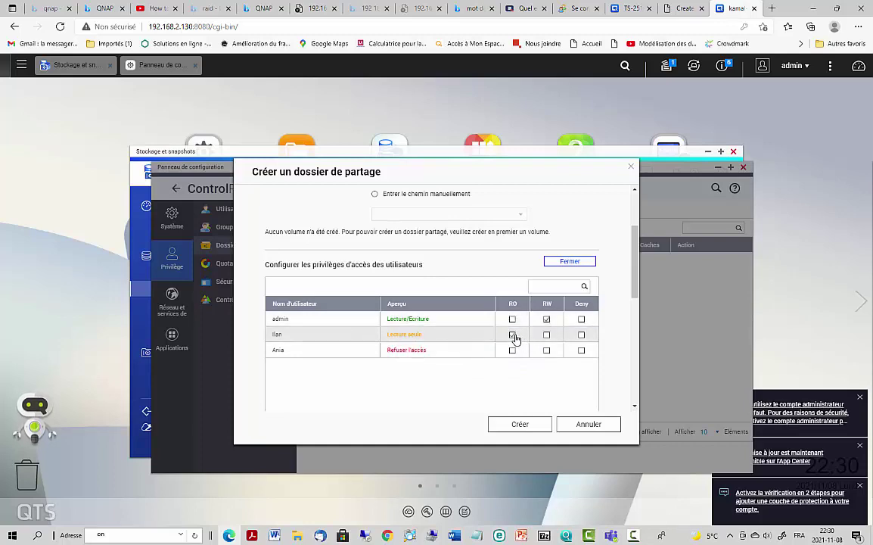
left_click(512, 351)
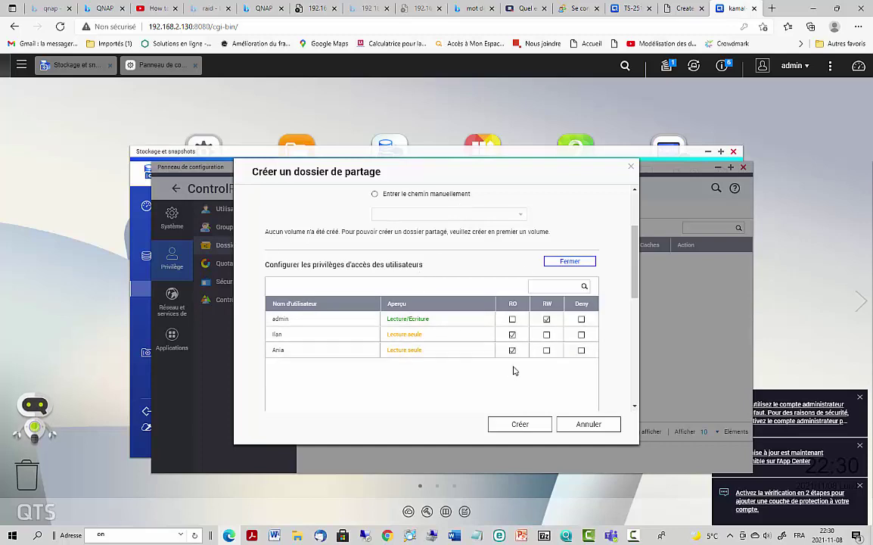
- Attempt to create the shared folder, dismiss the information messages, and find no disk volume available
left_click(530, 424)
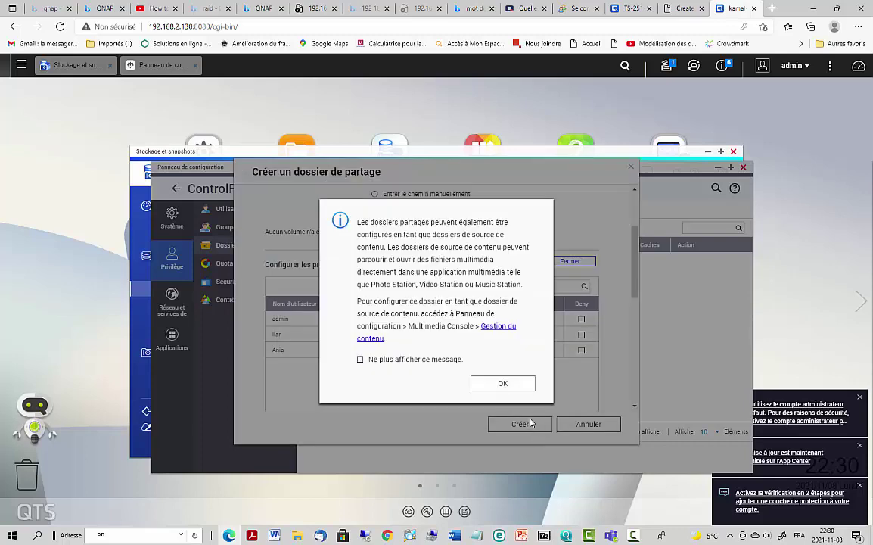
left_click(504, 386)
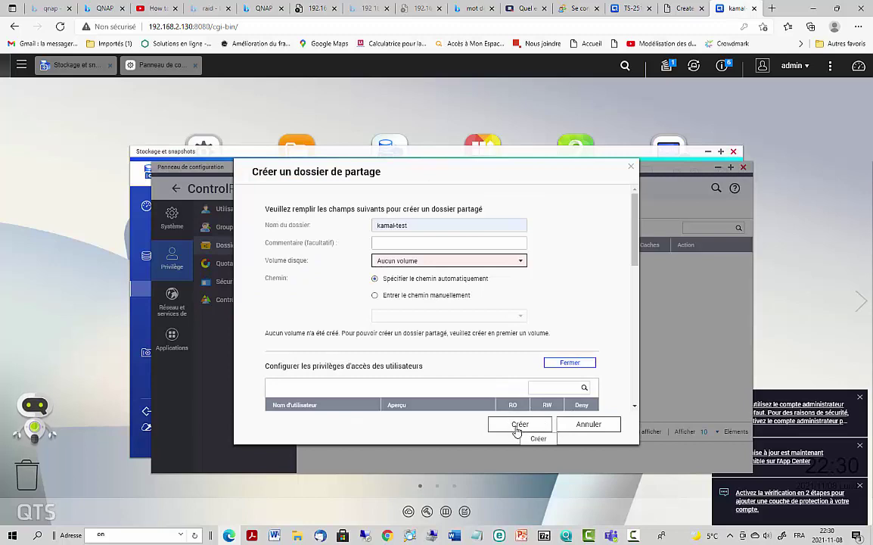
scroll(534, 371, "down", 3)
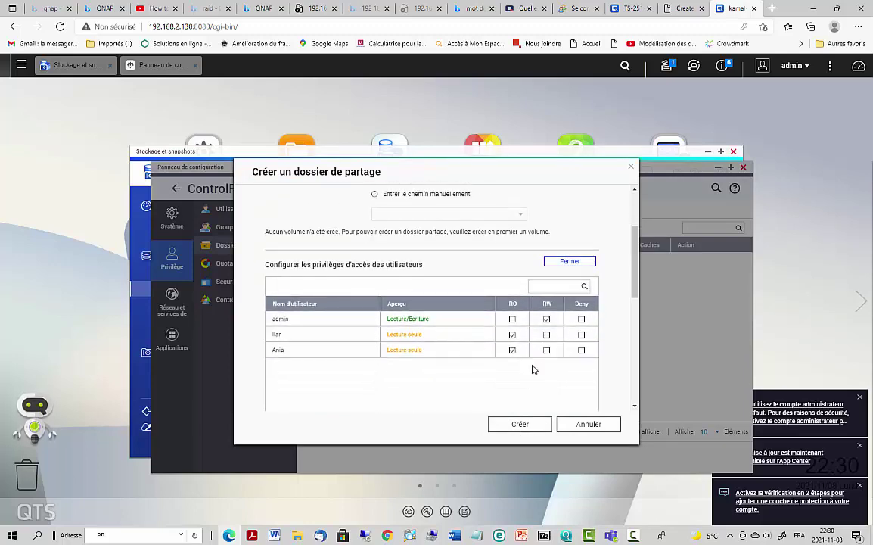
scroll(530, 393, "down", 4)
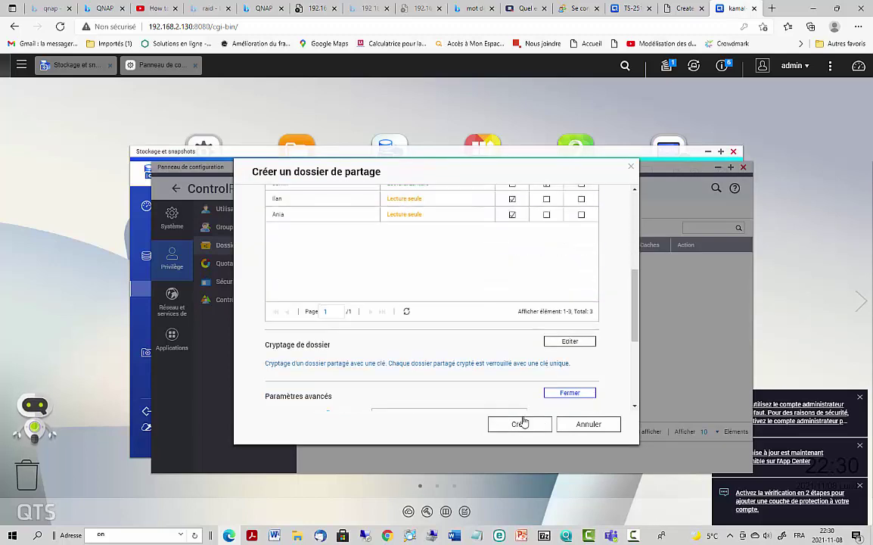
left_click(520, 429)
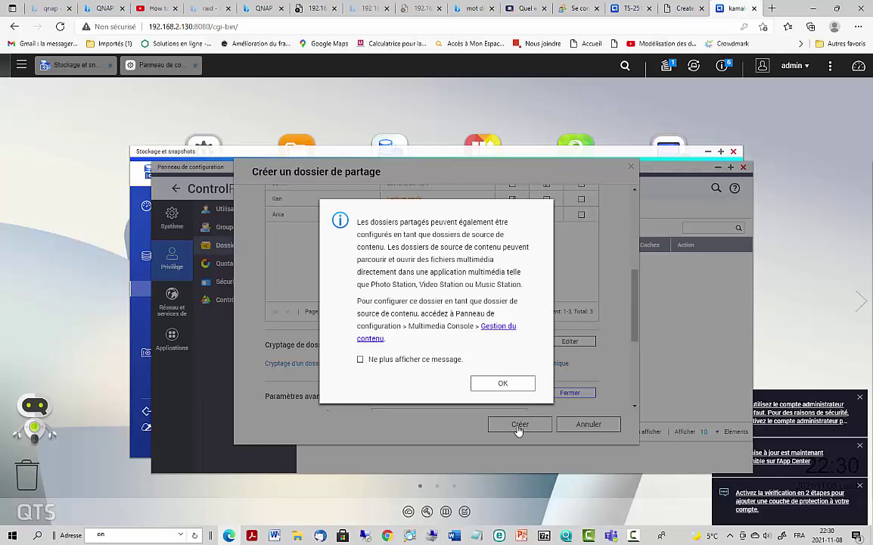
left_click(361, 359)
left_click(503, 383)
scroll(559, 396, "down", 3)
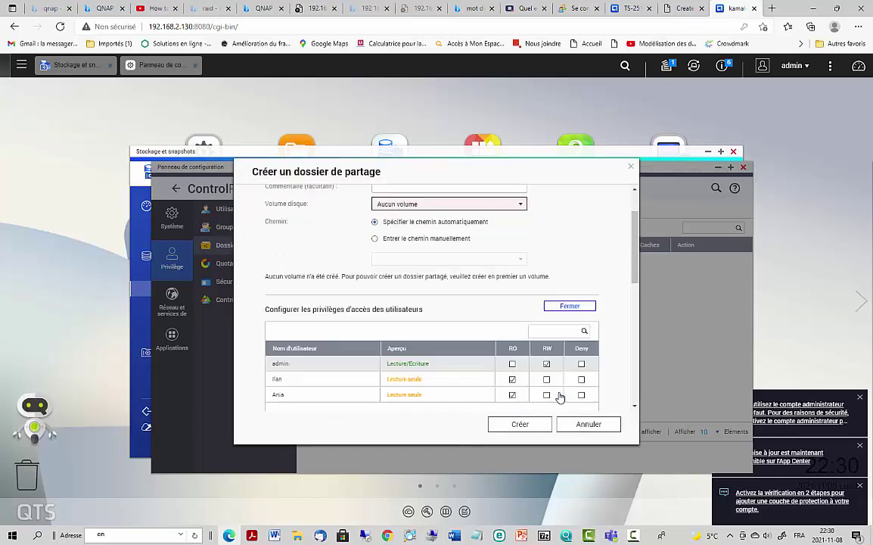
scroll(560, 374, "up", 3)
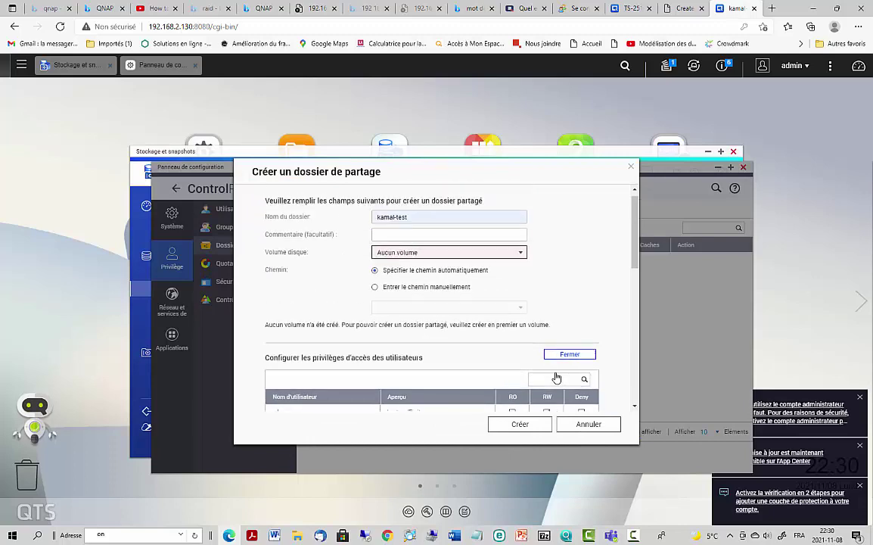
left_click(424, 260)
left_click(425, 270)
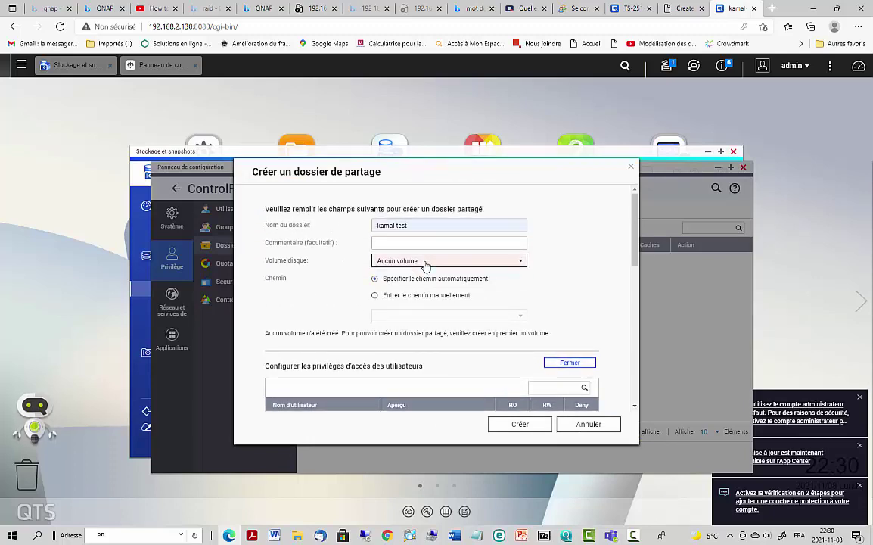
left_click(426, 262)
left_click(424, 262)
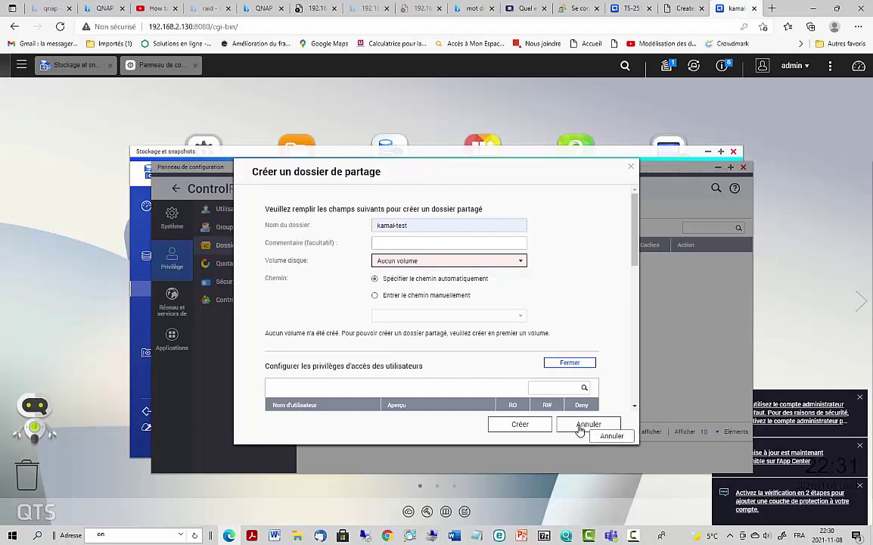
- Cancel the shared folder dialog and start a fresh Dossier partagé creation
left_click(580, 425)
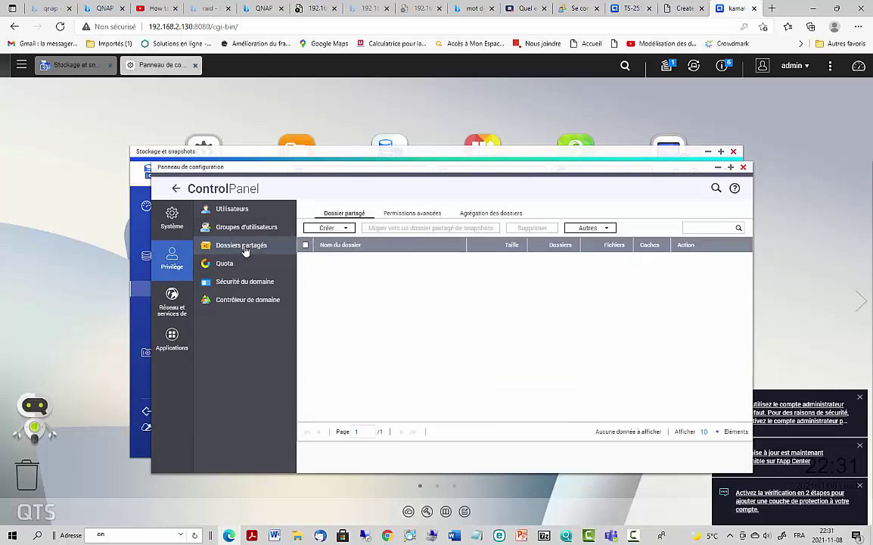
left_click(327, 229)
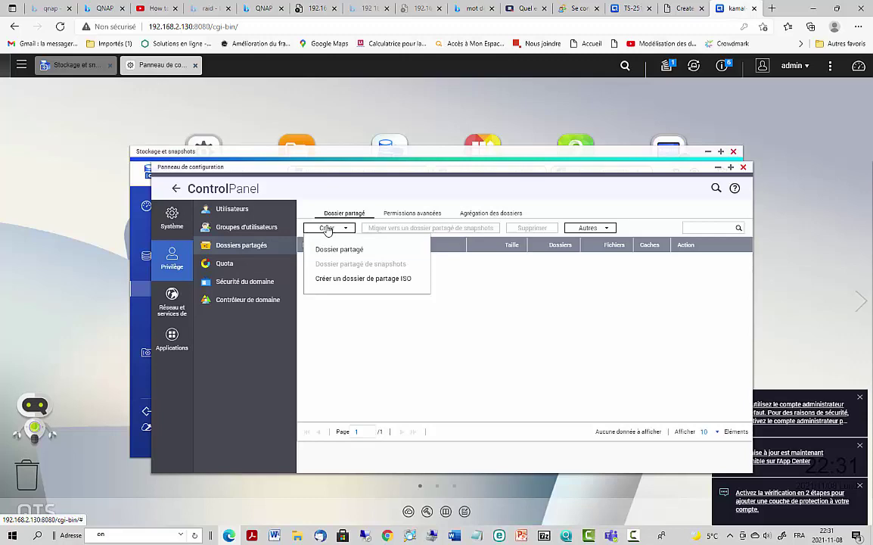
left_click(501, 298)
left_click(326, 229)
left_click(335, 255)
- Set both non-admin users to RW then Deny, cancel the folder, and close Control Panel
scroll(454, 348, "down", 3)
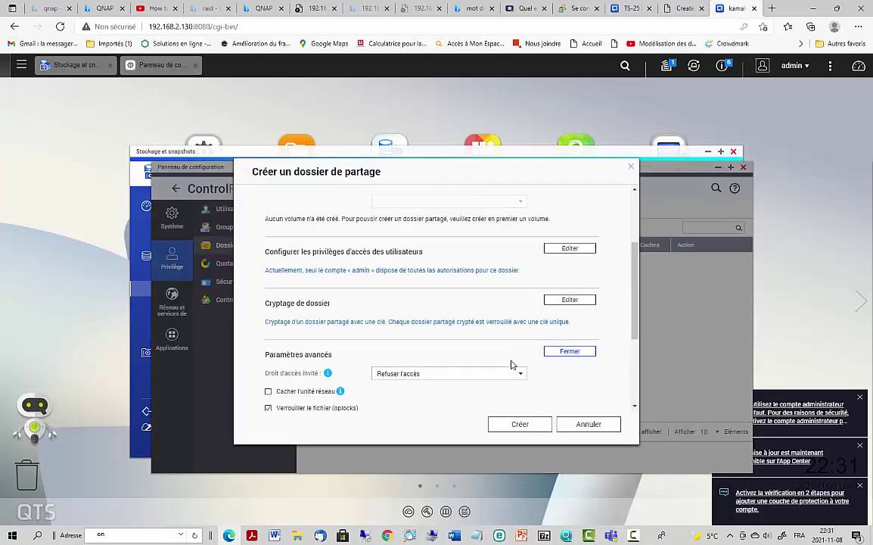
scroll(511, 365, "down", 2)
scroll(511, 364, "up", 5)
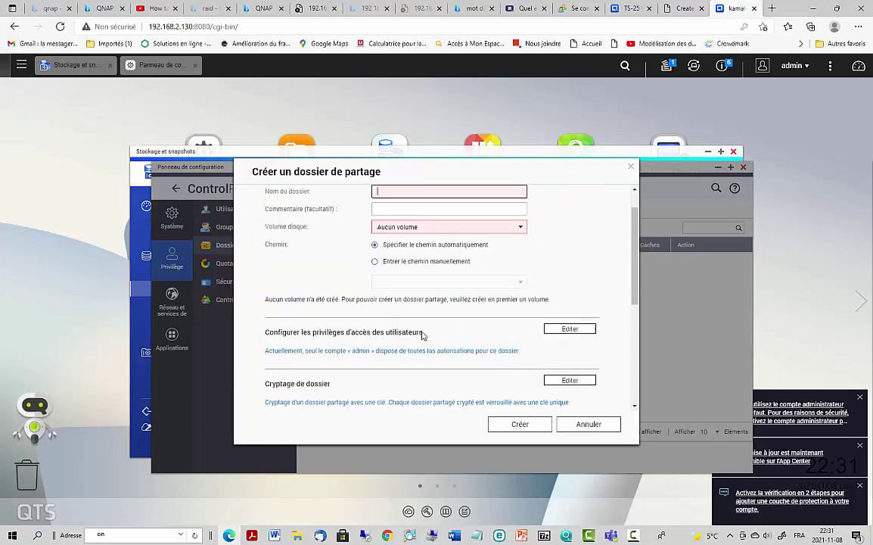
left_click(562, 330)
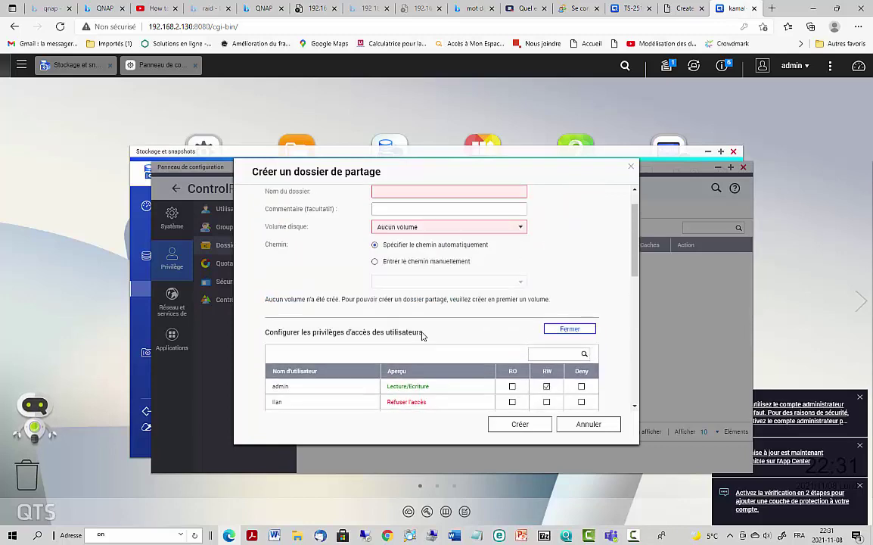
scroll(422, 336, "down", 1)
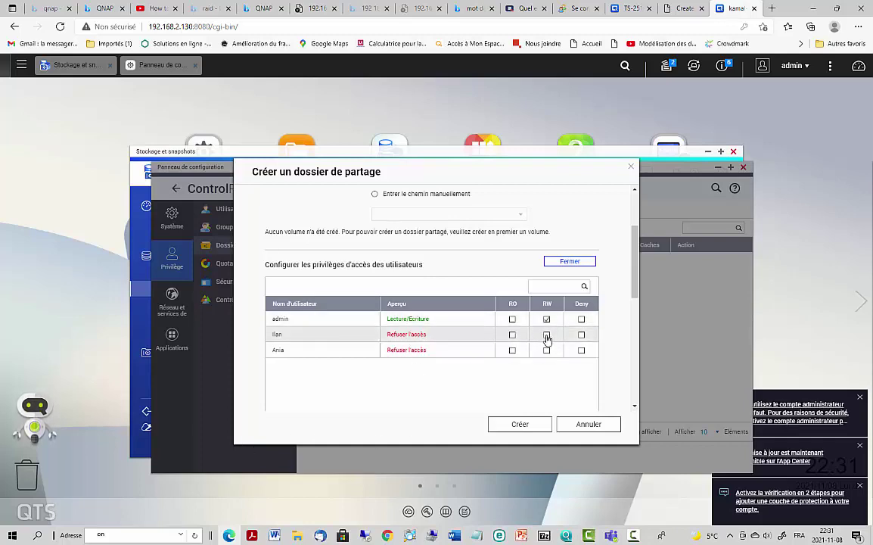
left_click(546, 335)
left_click(547, 351)
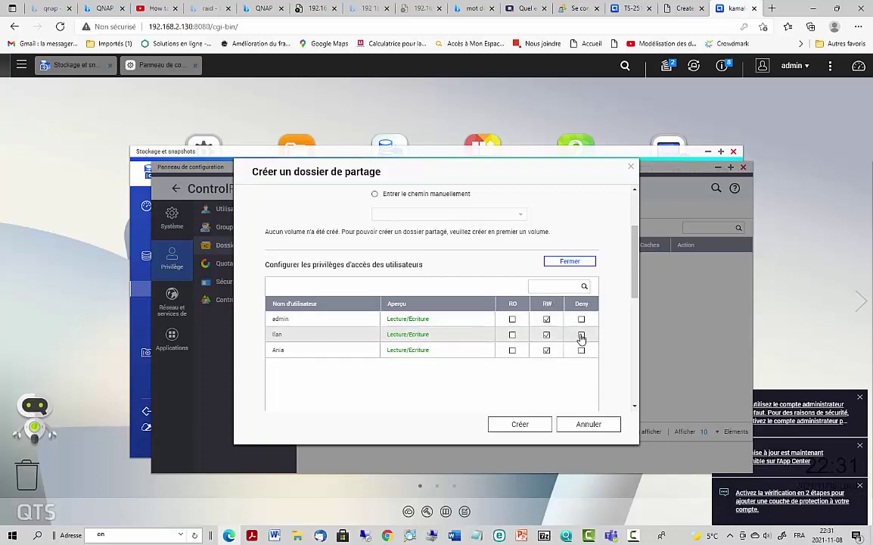
left_click(581, 335)
left_click(581, 350)
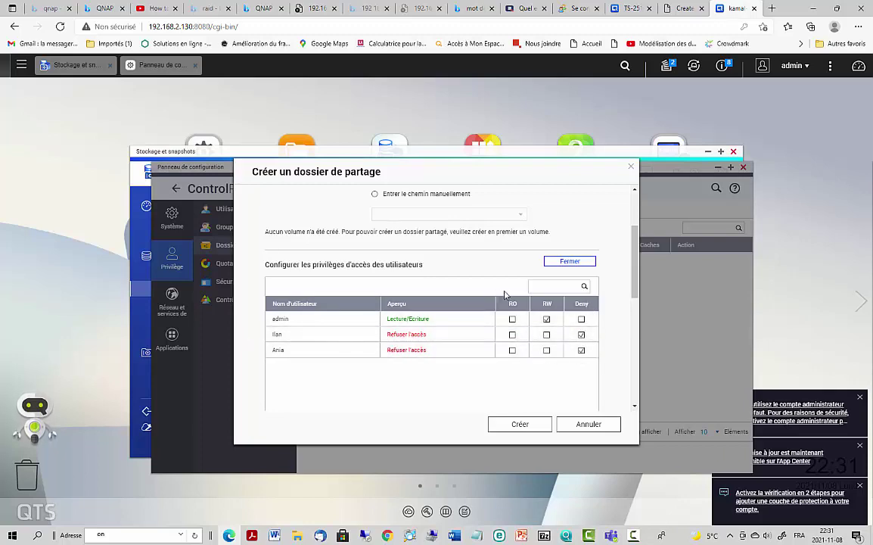
left_click(588, 424)
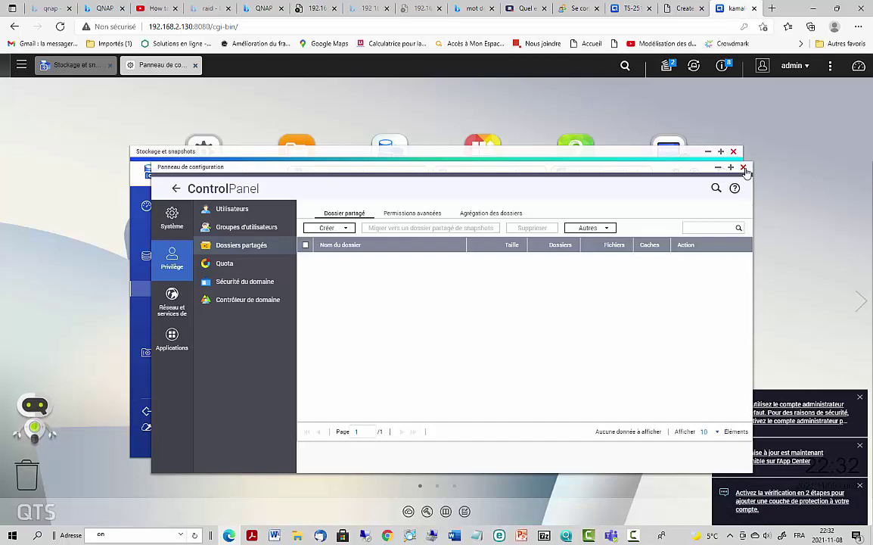
left_click(744, 169)
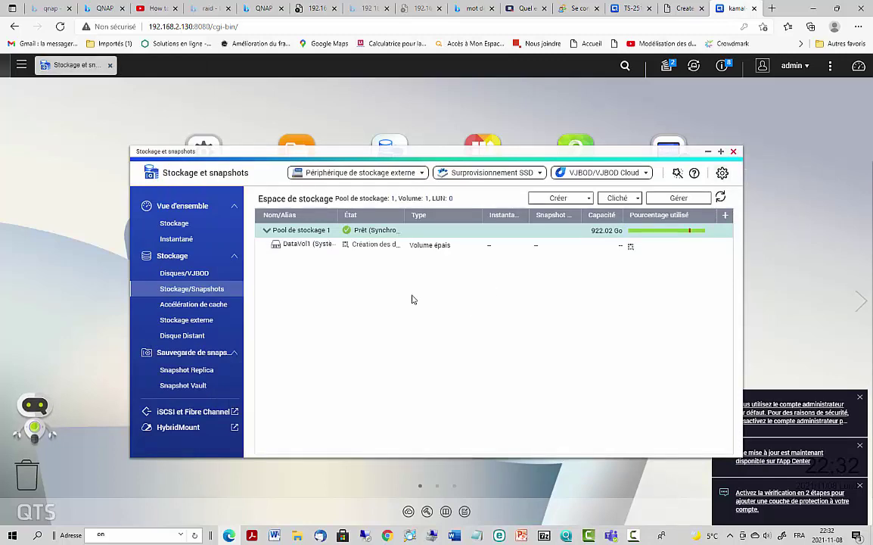
- Check the background tasks panel, close it, and minimize Stockage et snapshots
left_click(669, 67)
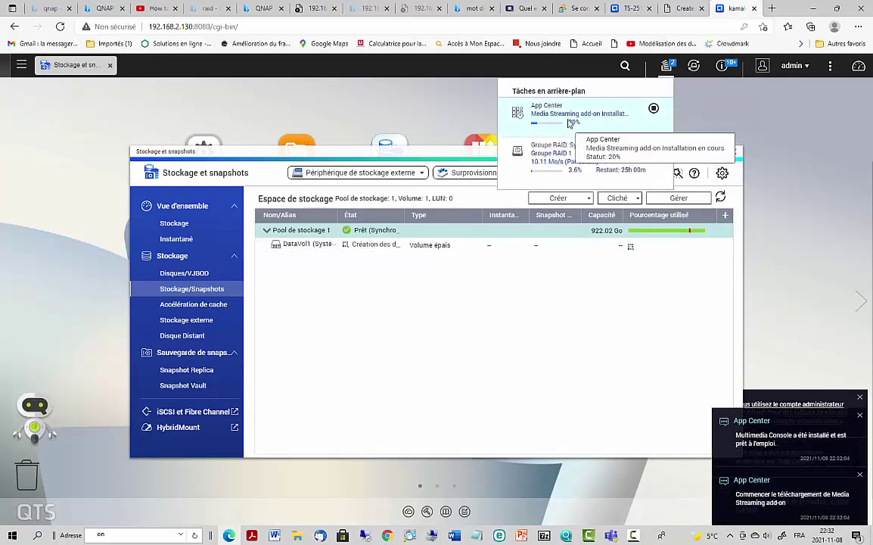
left_click(390, 337)
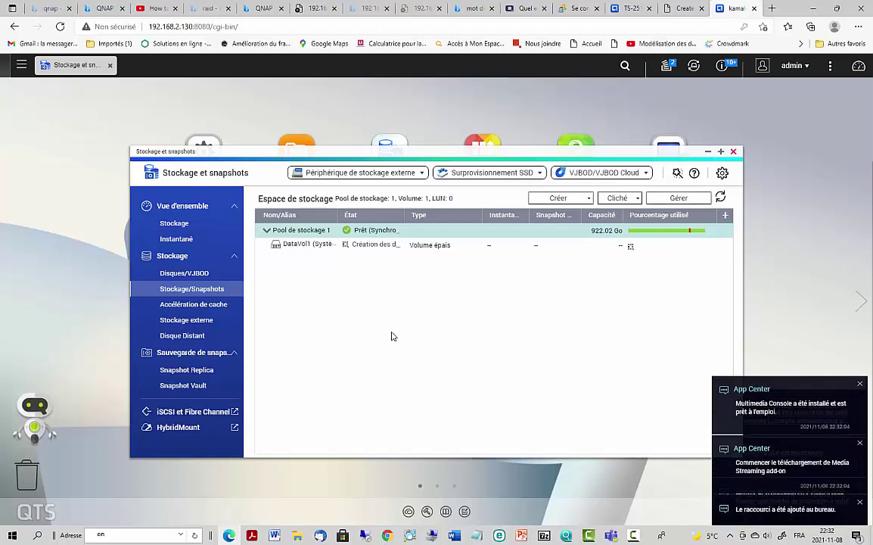
left_click(708, 151)
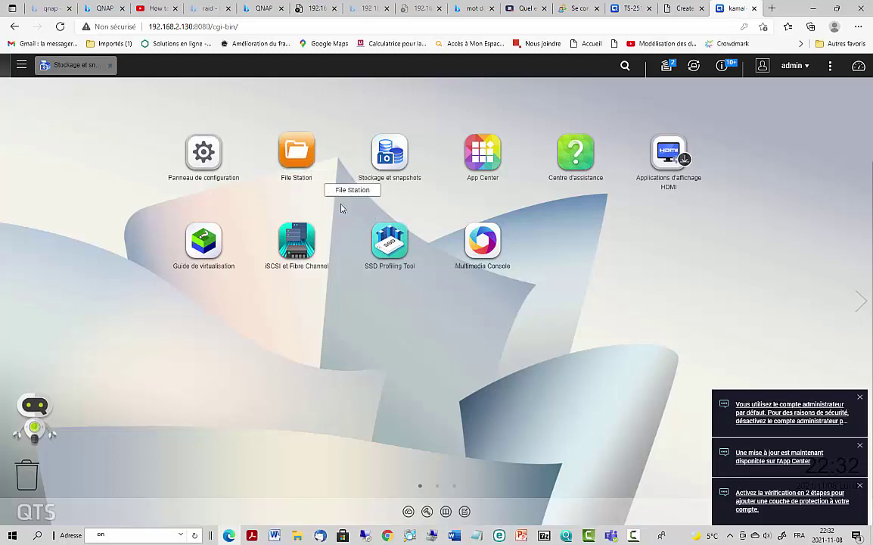
- Skip the App Center tour, scroll through the installed apps, close it, and open the hamburger menu
left_click(481, 154)
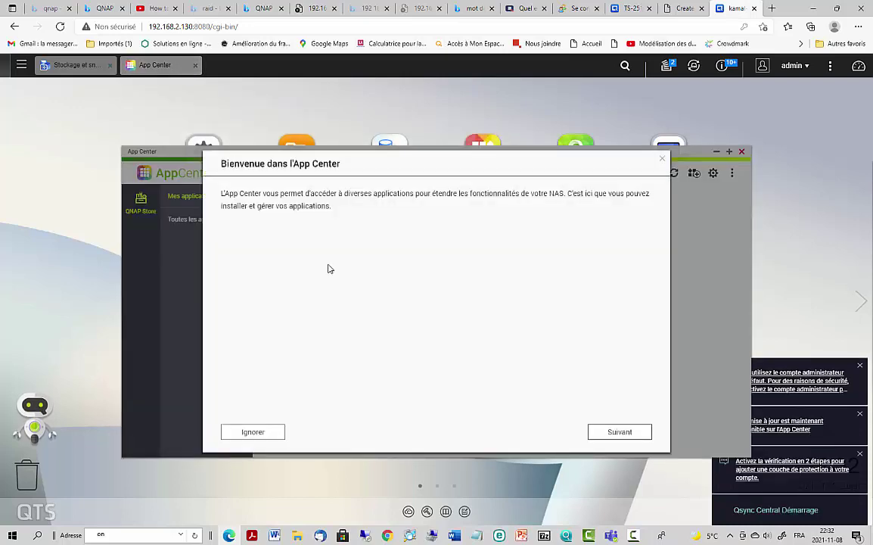
left_click(254, 433)
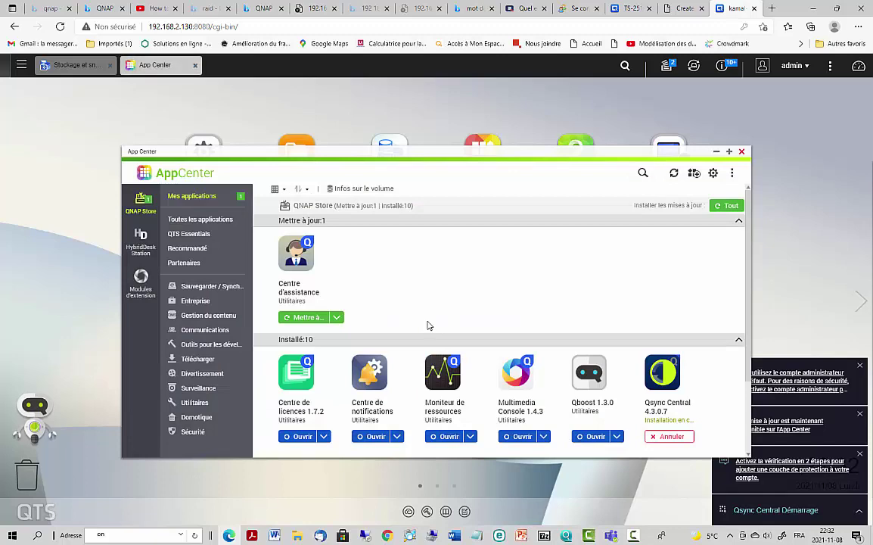
scroll(431, 332, "down", 3)
scroll(522, 376, "up", 3)
scroll(539, 380, "down", 2)
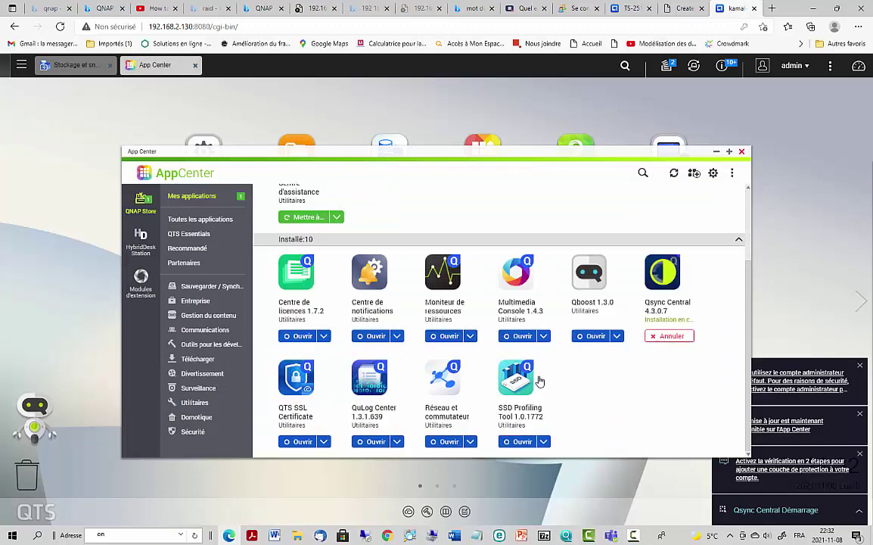
scroll(539, 381, "up", 3)
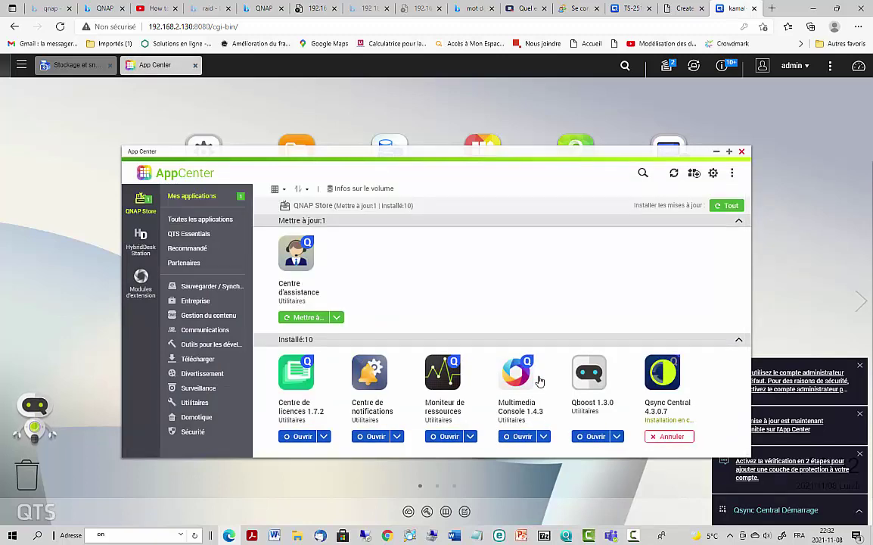
scroll(540, 381, "down", 3)
scroll(539, 381, "up", 3)
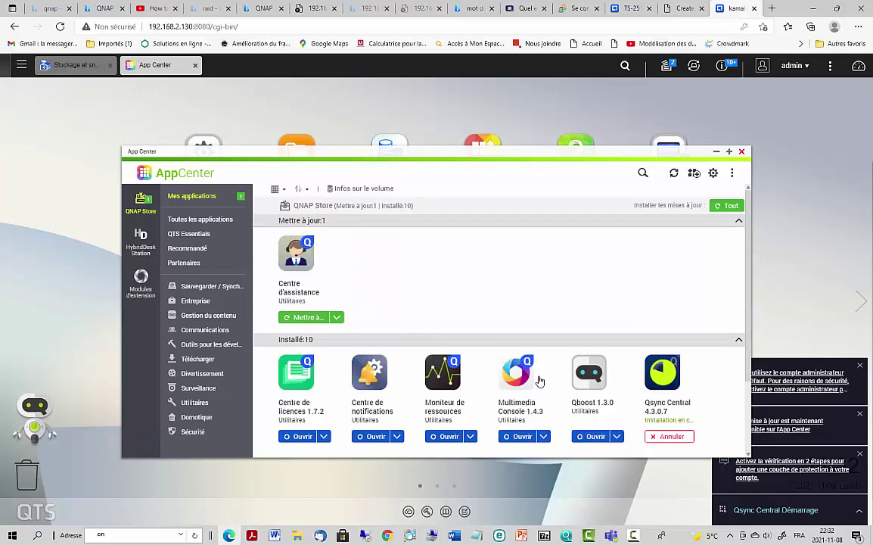
left_click(742, 151)
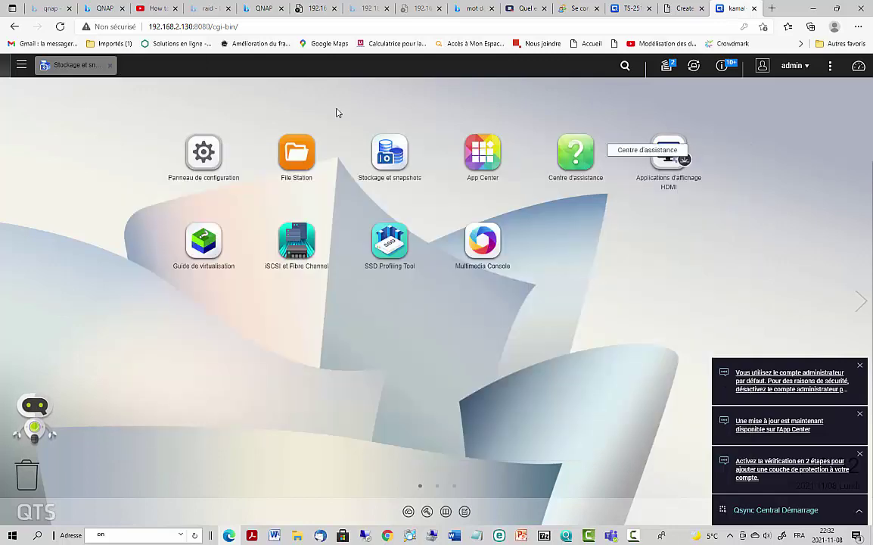
left_click(22, 65)
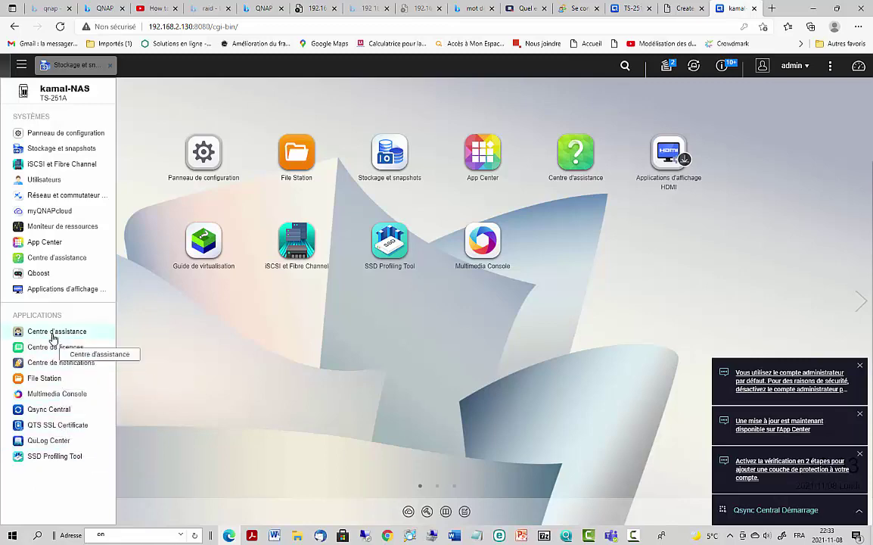
- Reopen App Center, skip the tour and quick-start prompt, and browse QTS Essentials to Surveillance Station
left_click(53, 243)
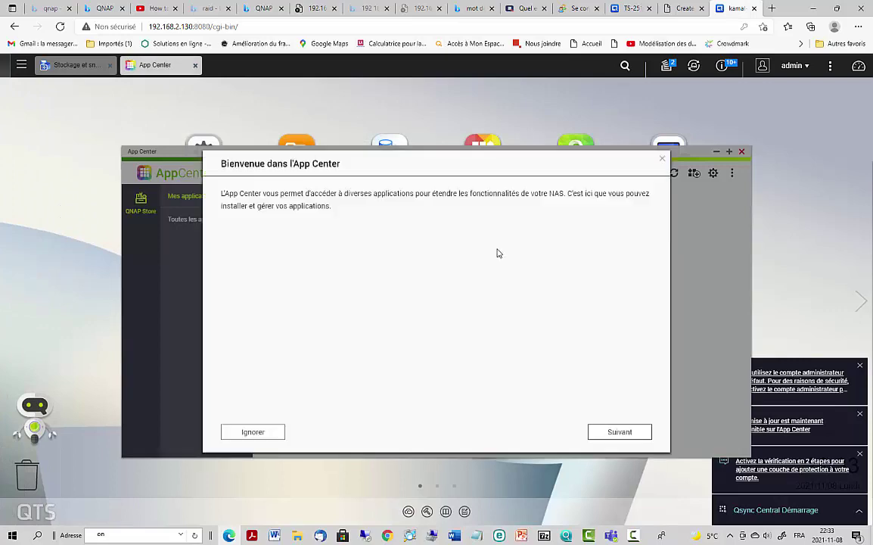
left_click(275, 434)
left_click(423, 328)
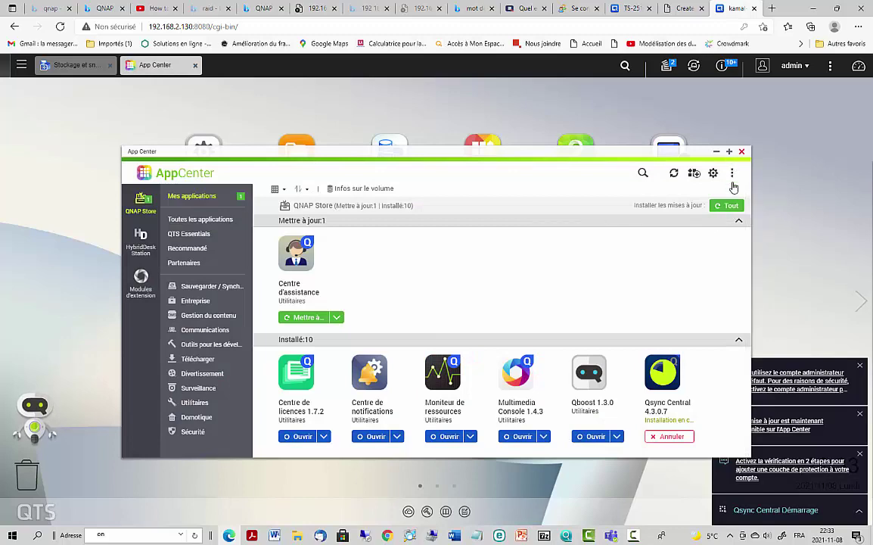
scroll(660, 291, "down", 1)
scroll(572, 335, "up", 1)
left_click(633, 535)
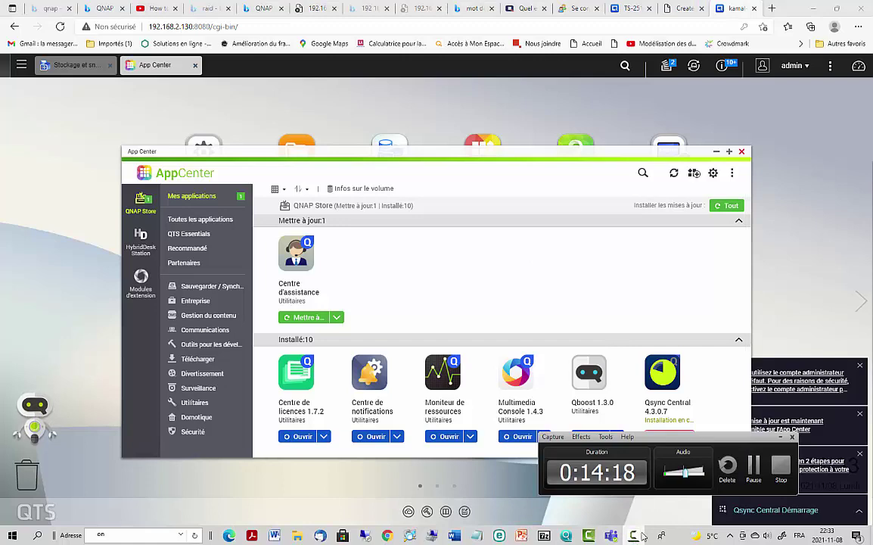
left_click(754, 466)
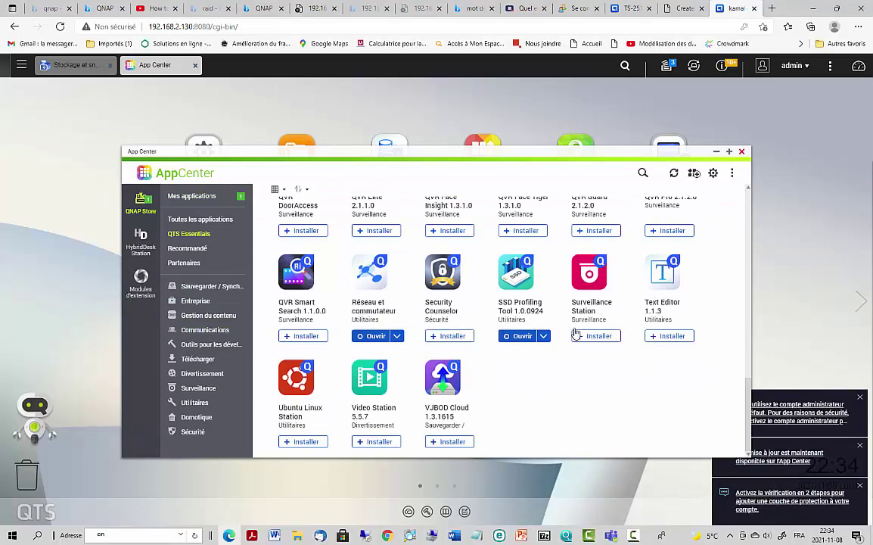
scroll(534, 395, "up", 5)
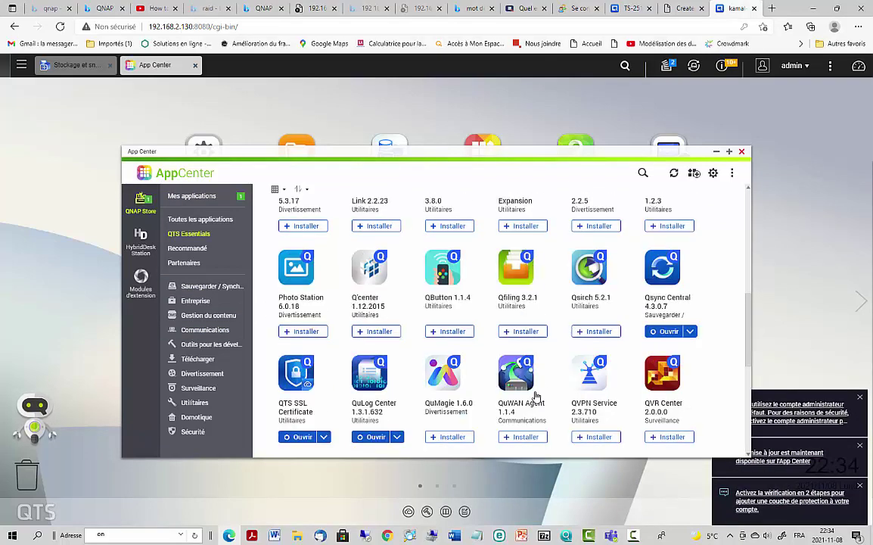
scroll(446, 346, "up", 5)
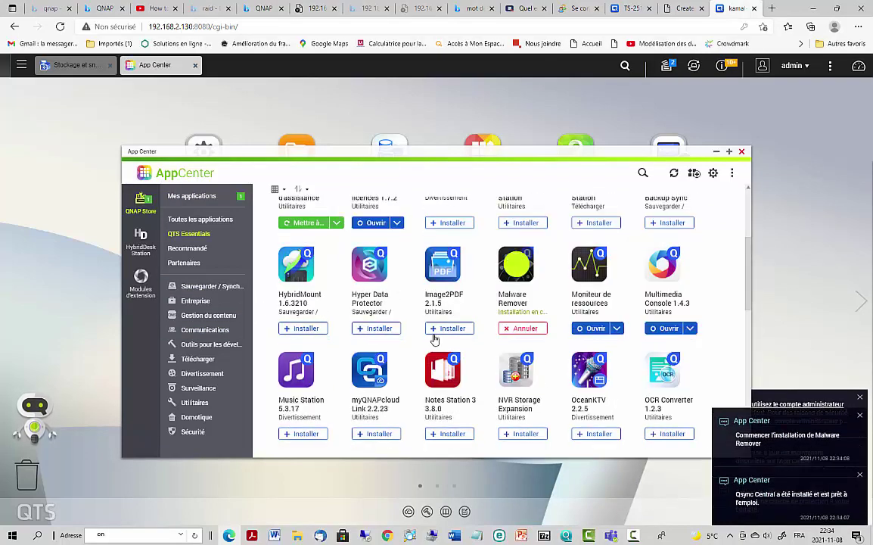
scroll(435, 340, "down", 10)
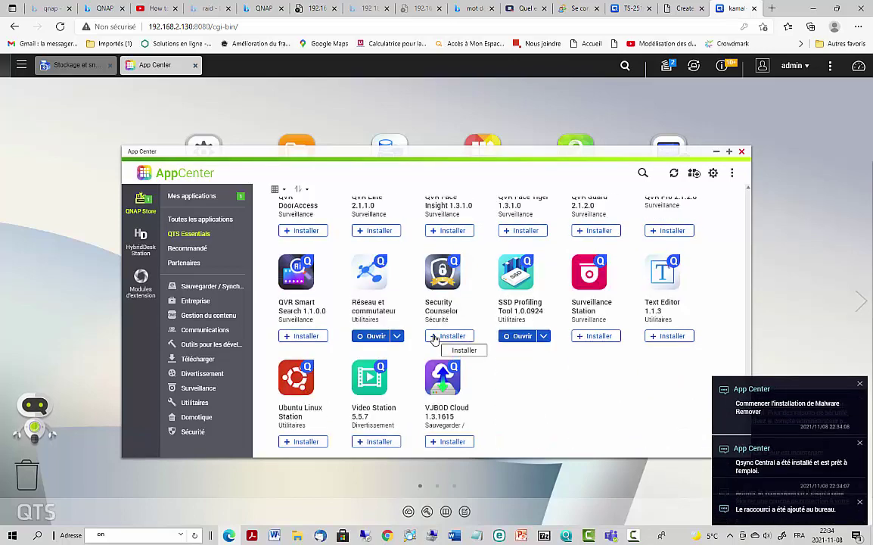
scroll(435, 340, "up", 5)
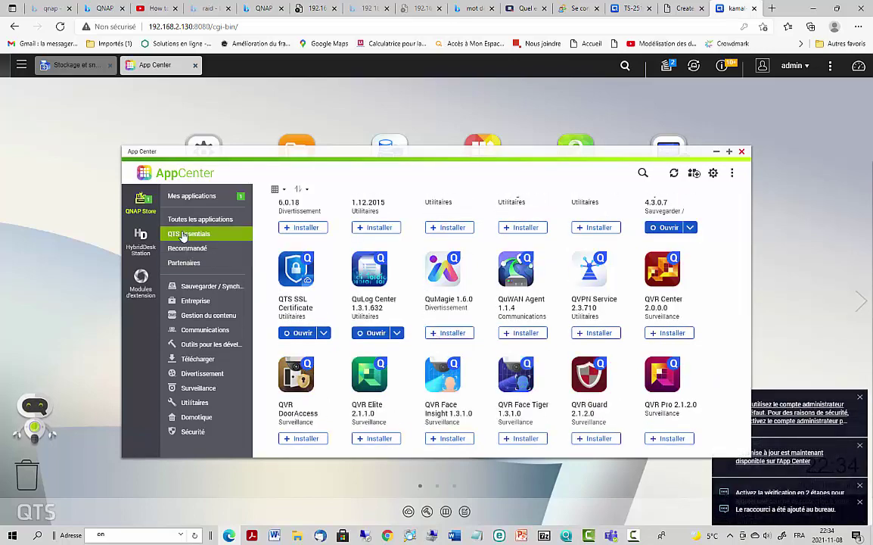
scroll(628, 317, "down", 5)
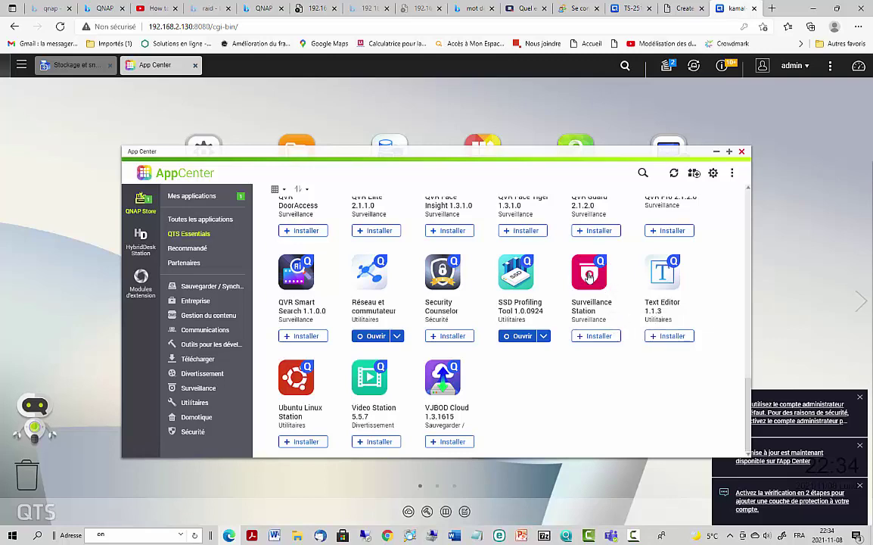
- Launch the installed Surveillance Station app from App Center in its own browser tab
left_click(595, 336)
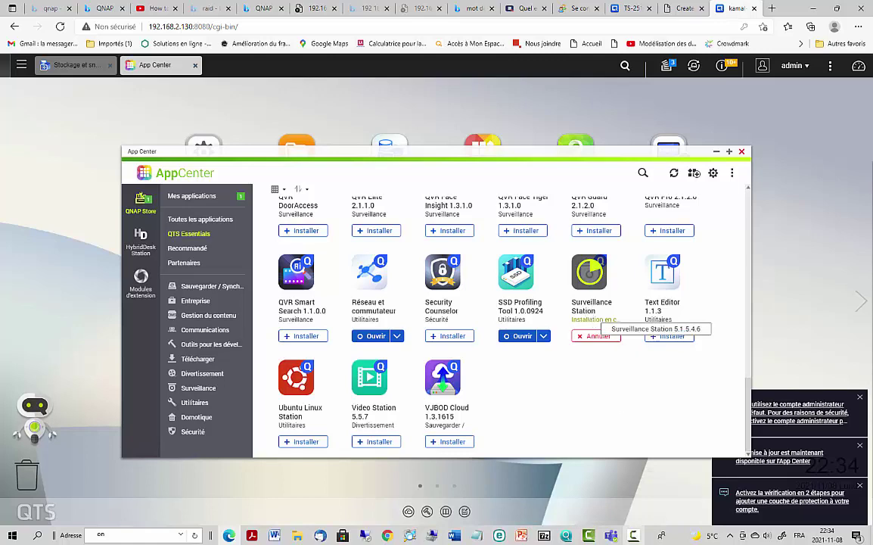
left_click(634, 536)
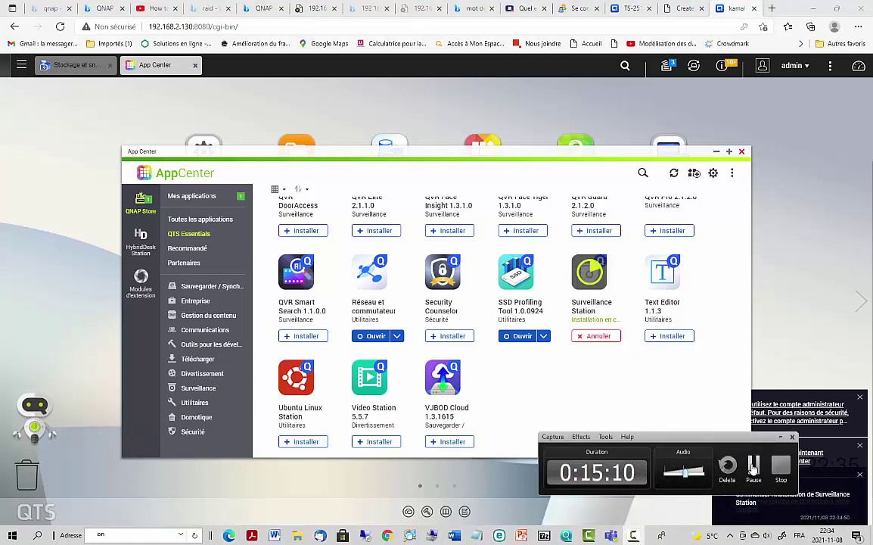
left_click(753, 469)
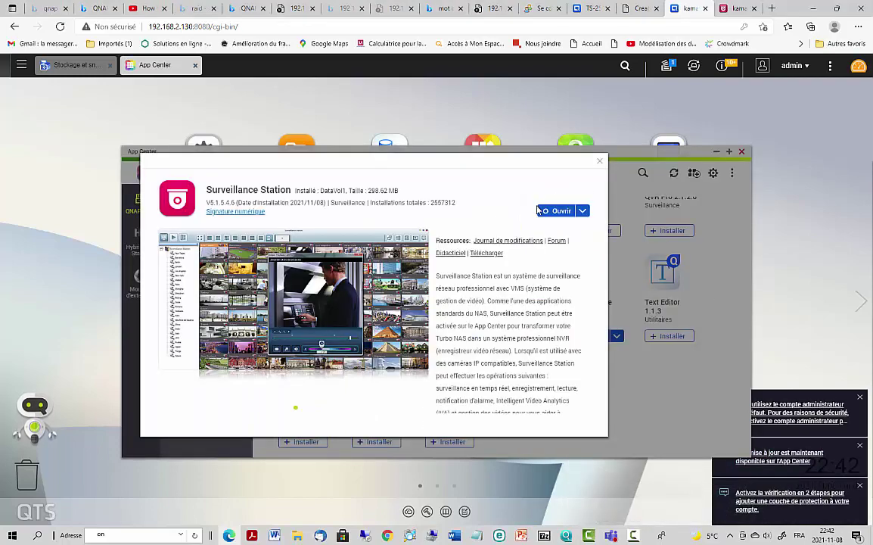
left_click(600, 161)
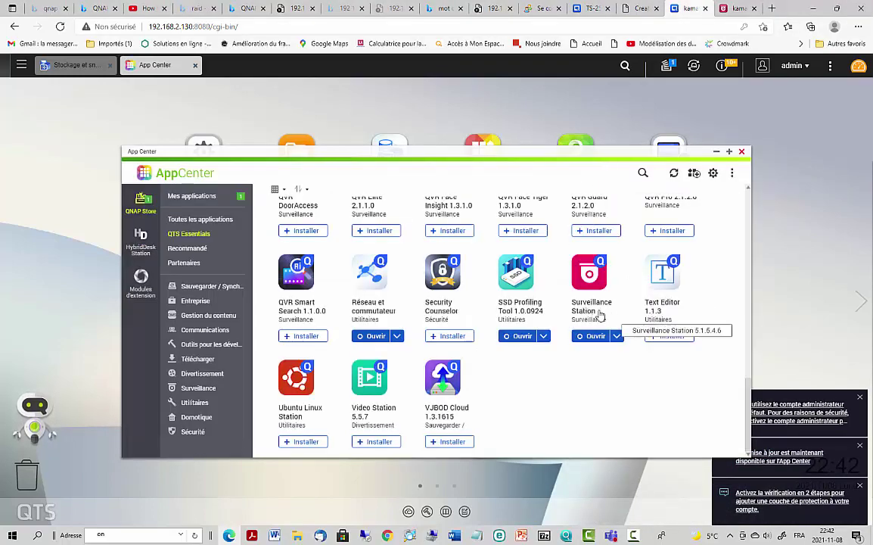
left_click(595, 276)
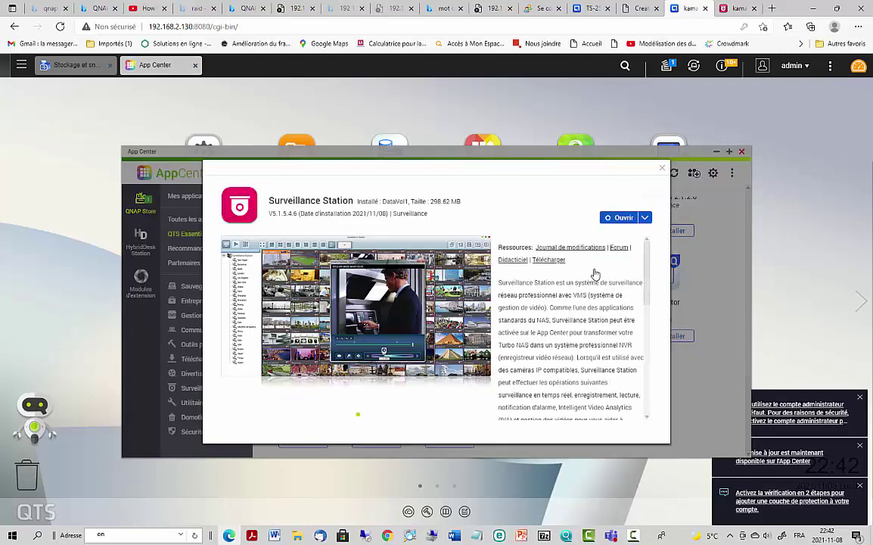
left_click(617, 218)
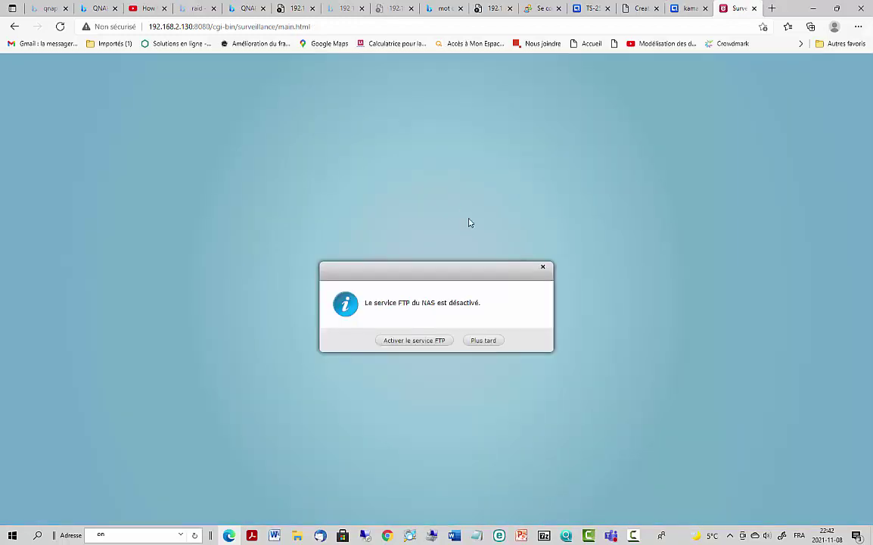
- Postpone the FTP notice and start adding a channel 1 camera, cancelling the network search
left_click(485, 342)
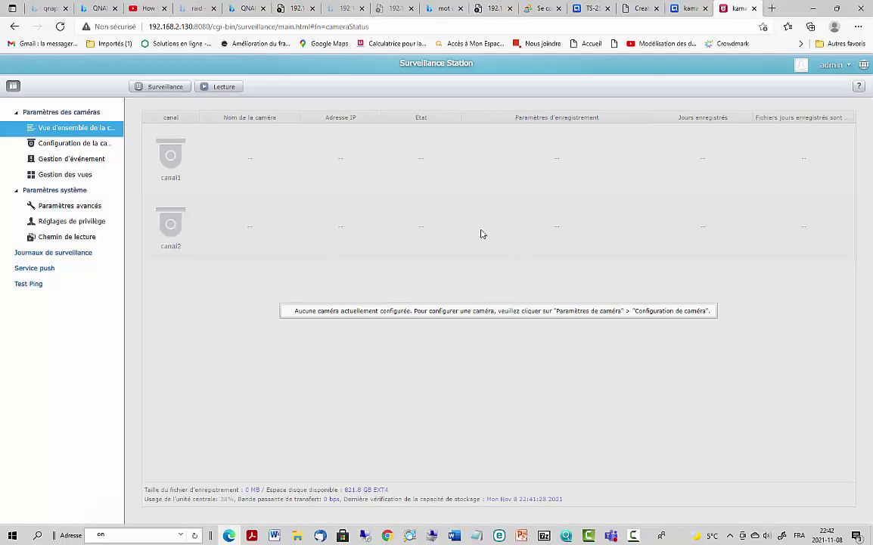
left_click(47, 143)
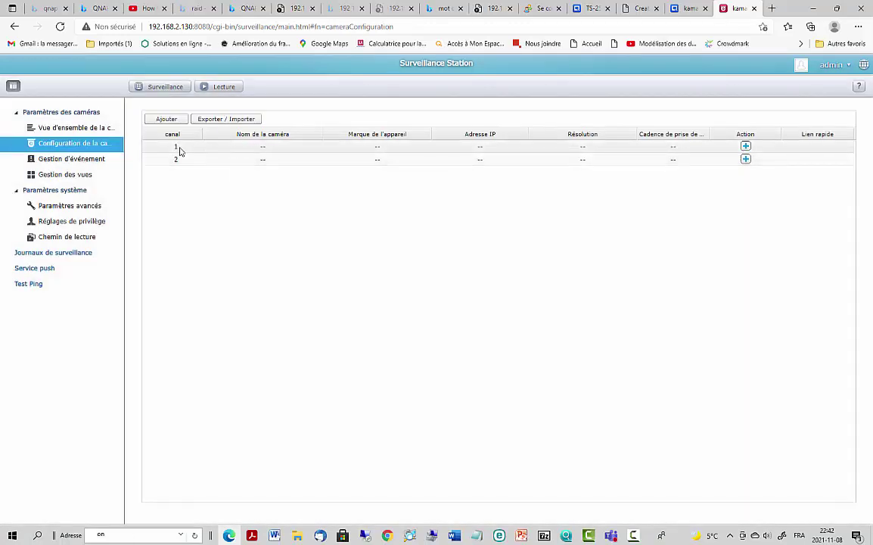
left_click(746, 147)
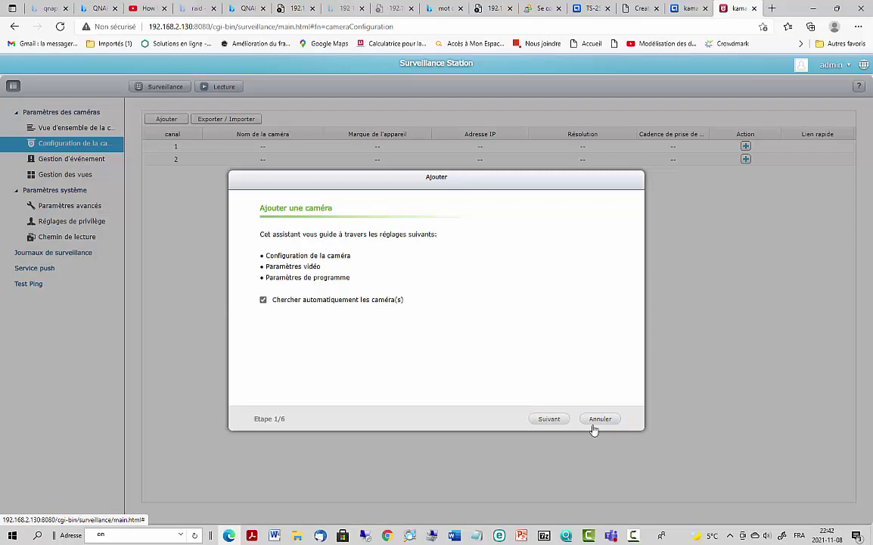
left_click(547, 422)
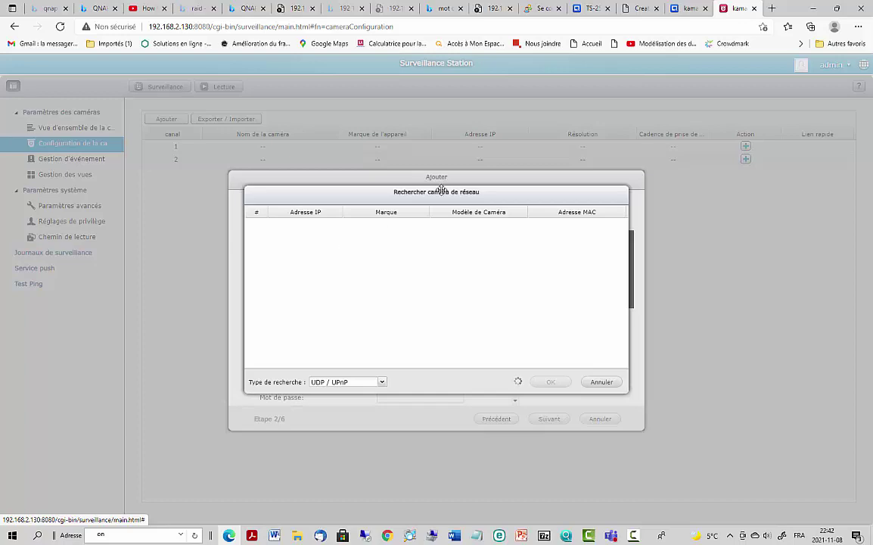
left_click_drag(451, 194, 401, 210)
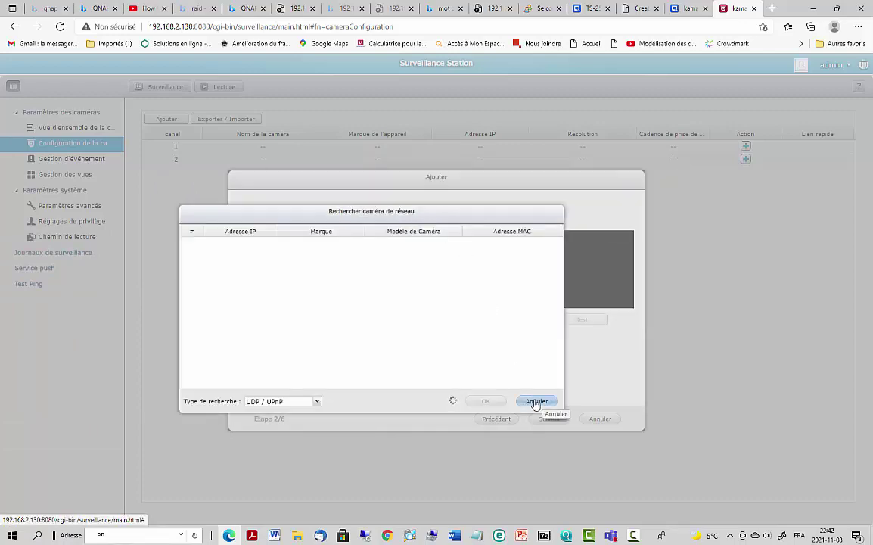
left_click(535, 402)
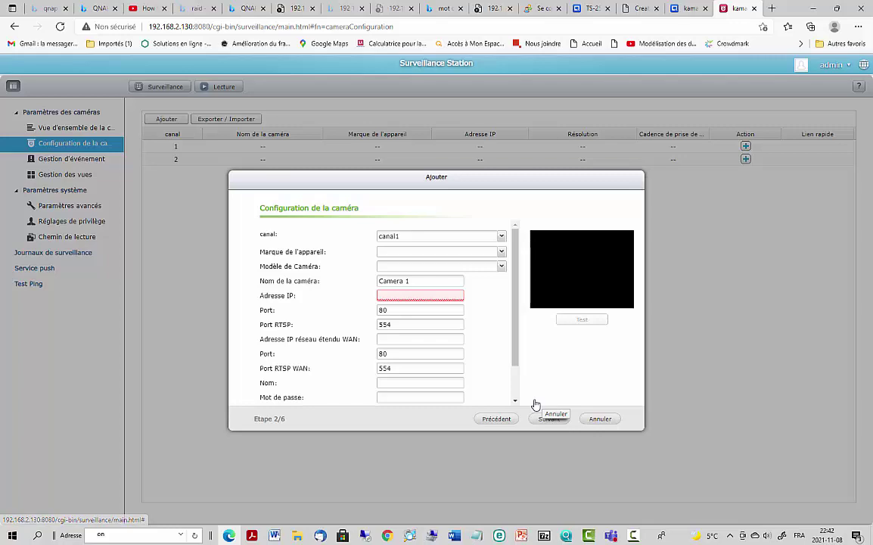
- Choose Hikvision as the camera brand and DS-2CD1002 as the model
left_click(407, 253)
left_click(500, 252)
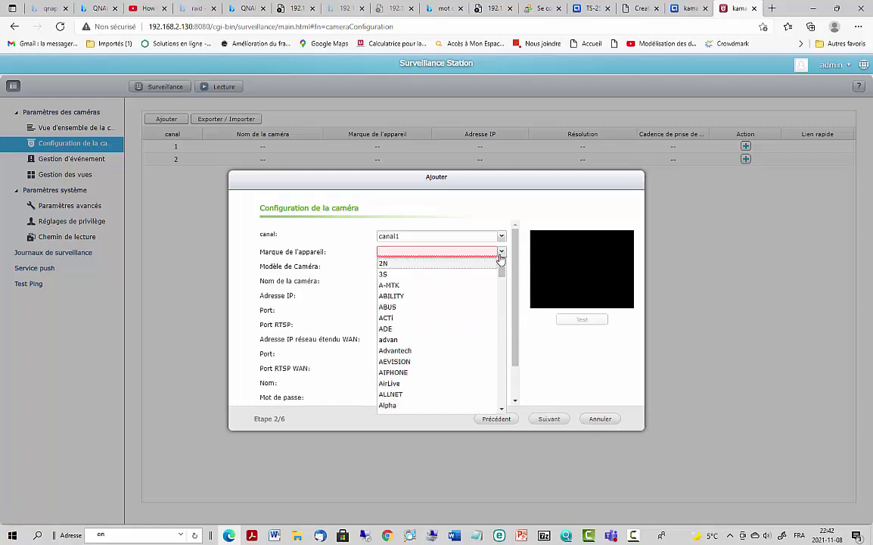
scroll(453, 292, "down", 2)
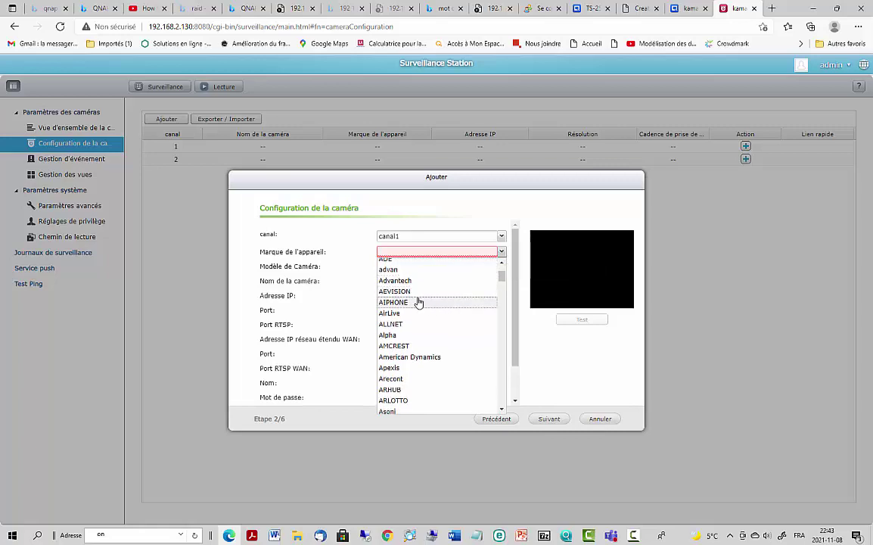
type("H")
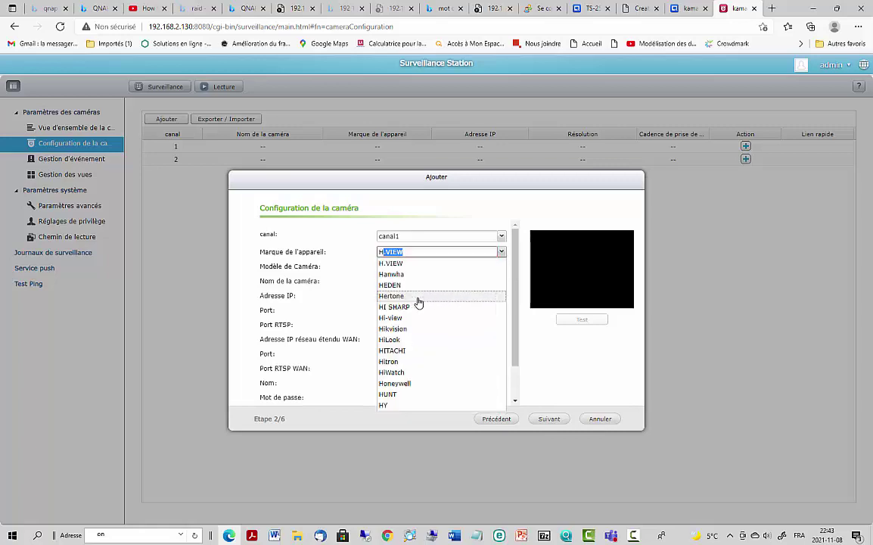
type("k")
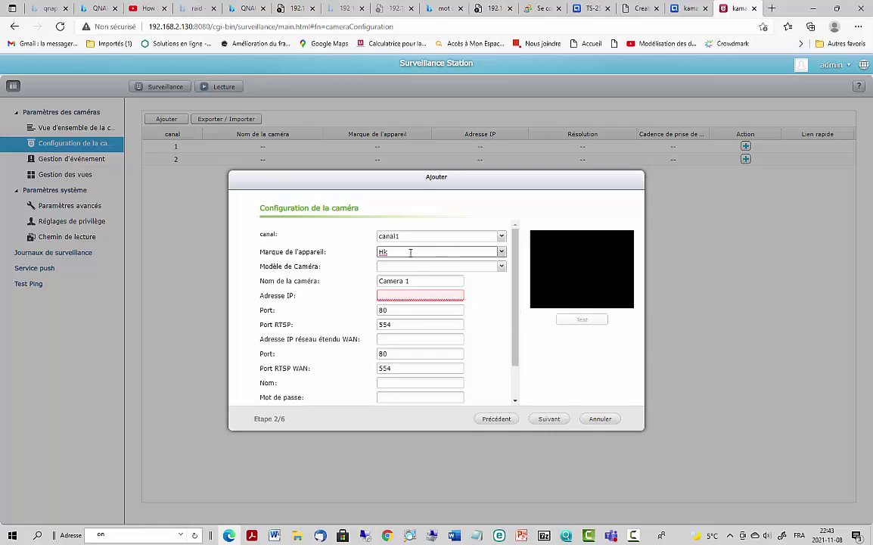
key("BackSpace")
type("i")
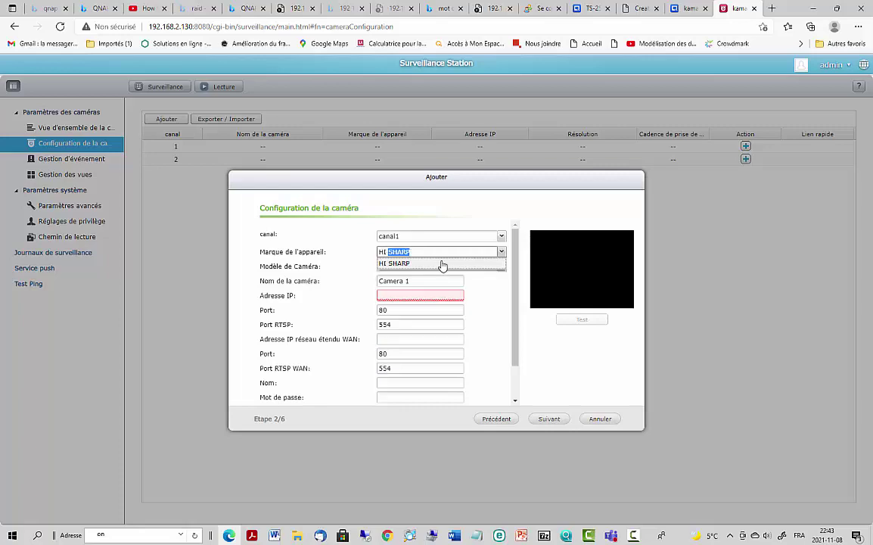
left_click(499, 252)
left_click(499, 252)
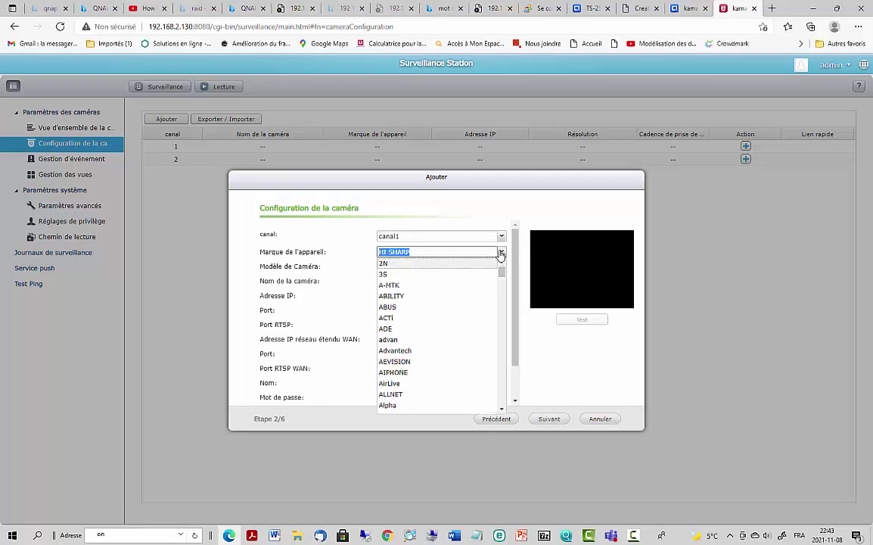
scroll(471, 325, "down", 6)
scroll(403, 376, "down", 15)
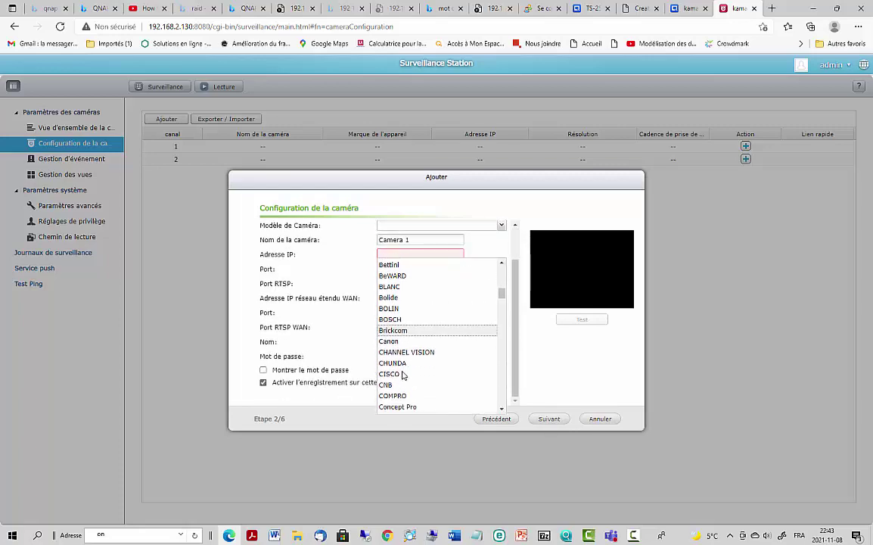
scroll(399, 378, "down", 3)
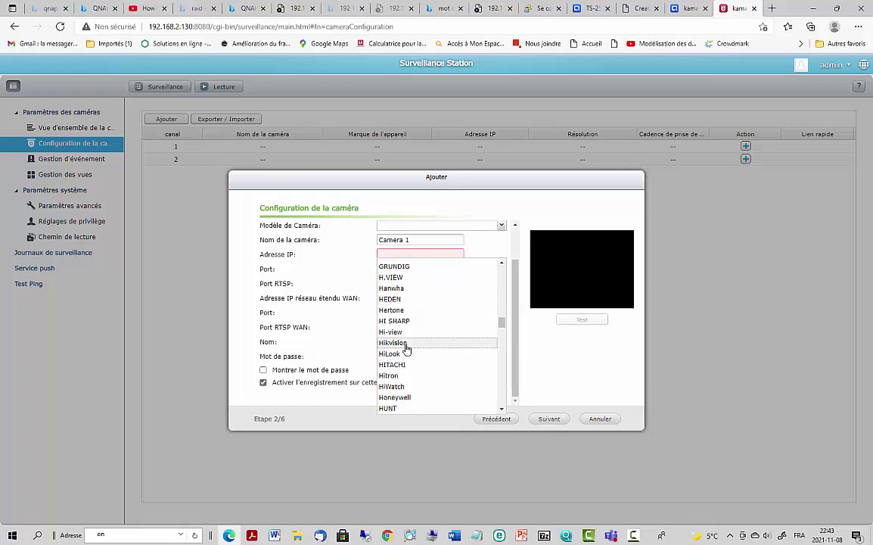
left_click(393, 342)
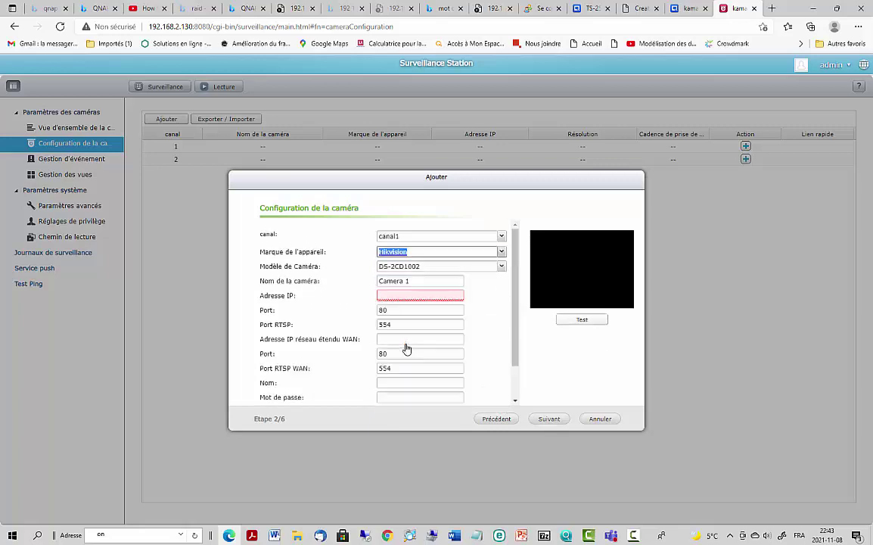
left_click(500, 267)
left_click(501, 267)
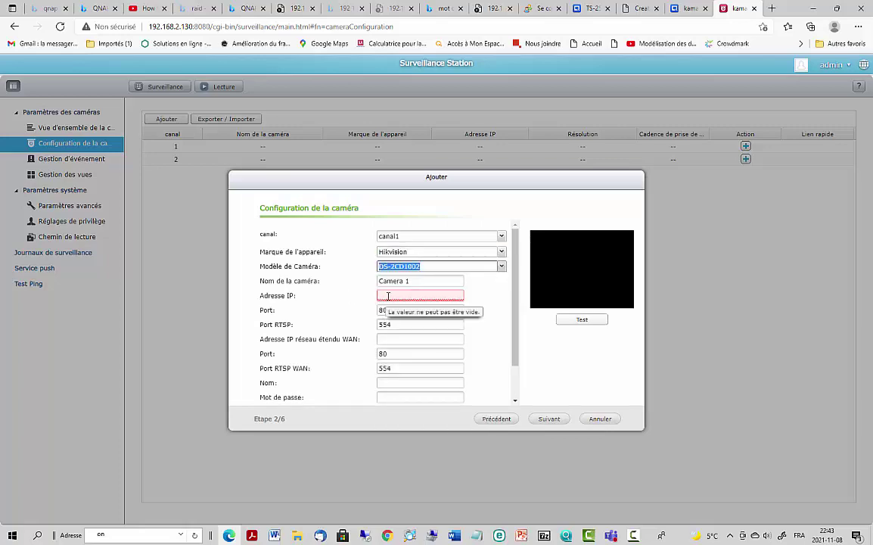
- Enter camera IP 192.168.2.105 and the camera's login name
left_click(421, 295)
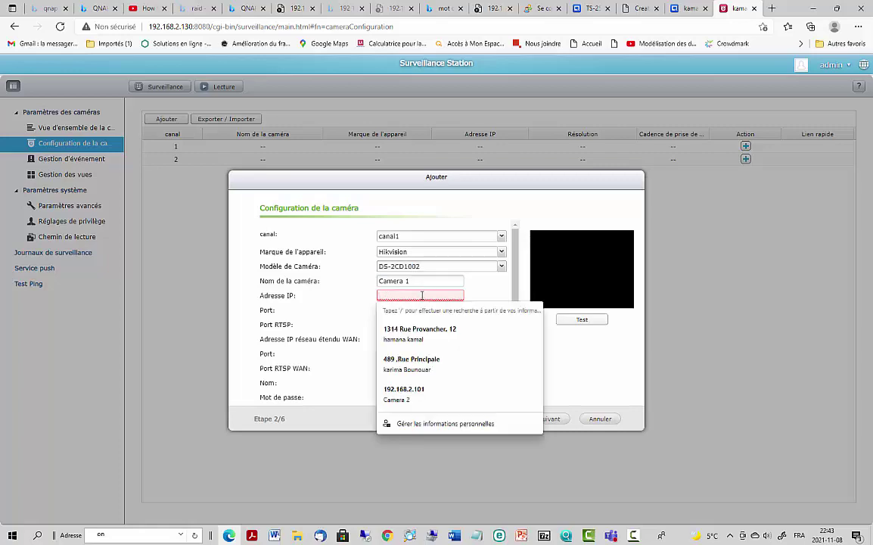
type("192.168.2.")
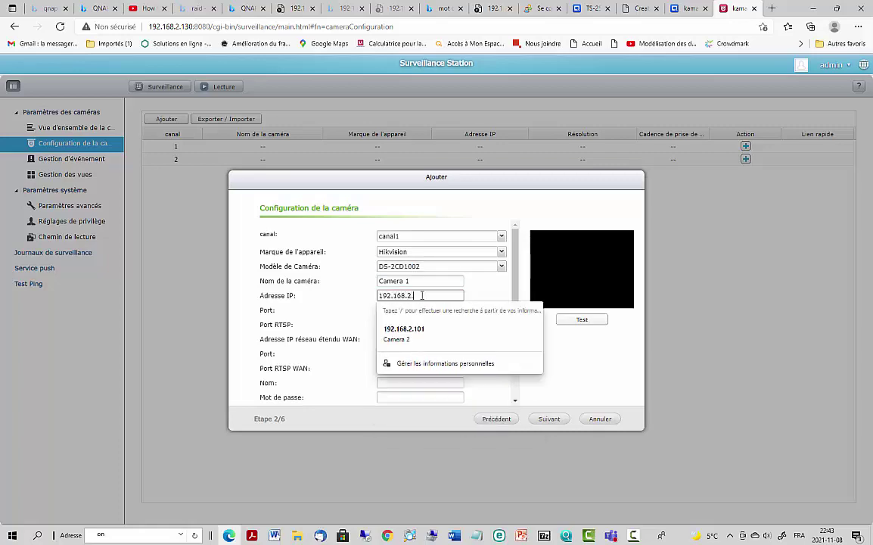
type("105")
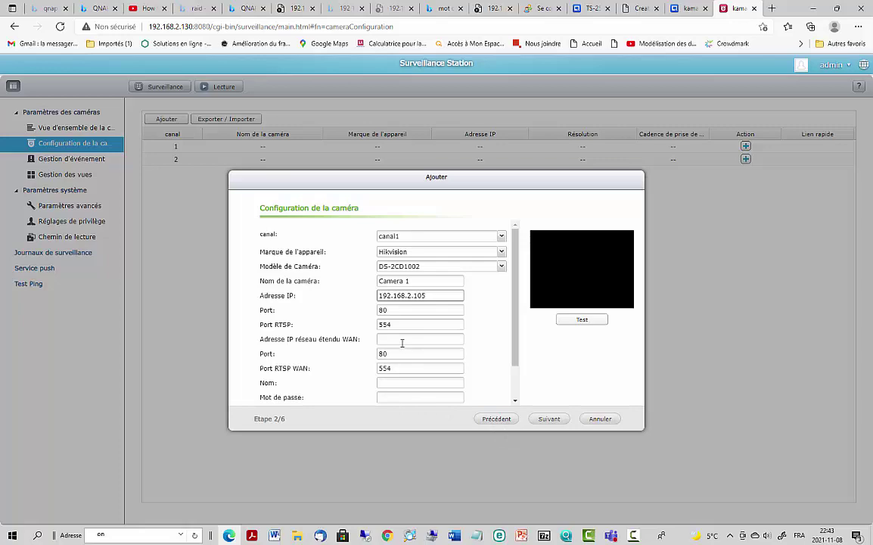
left_click(402, 382)
type("admin")
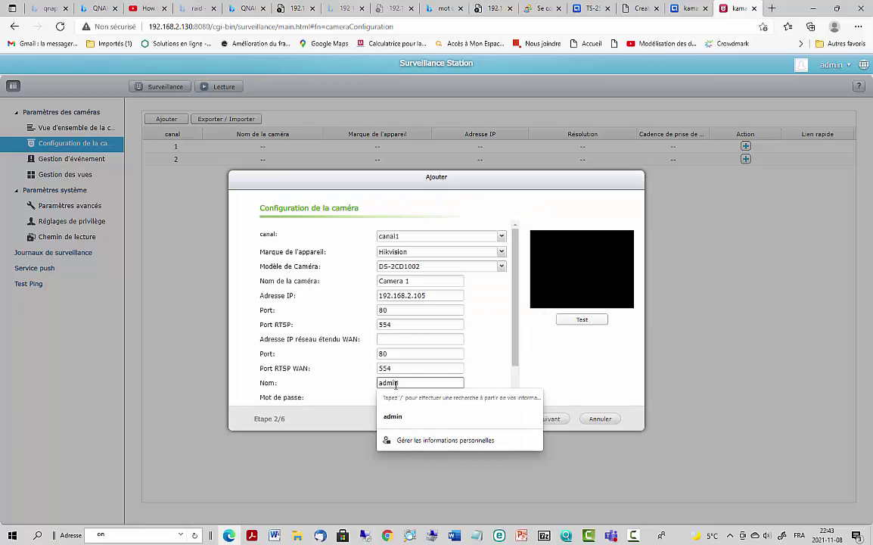
left_click(397, 398)
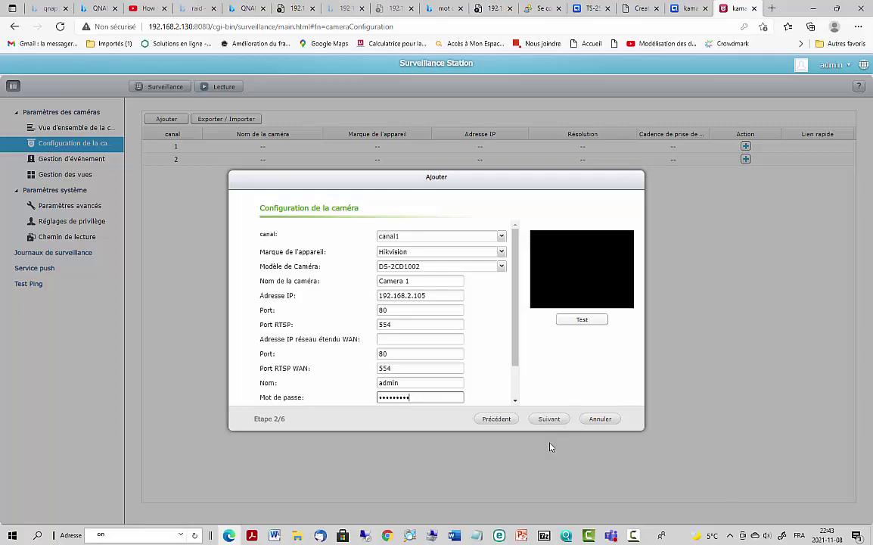
- Accept default video settings and all-week schedule, adding Camera 1 at 1280x720, 20 fps
left_click(542, 421)
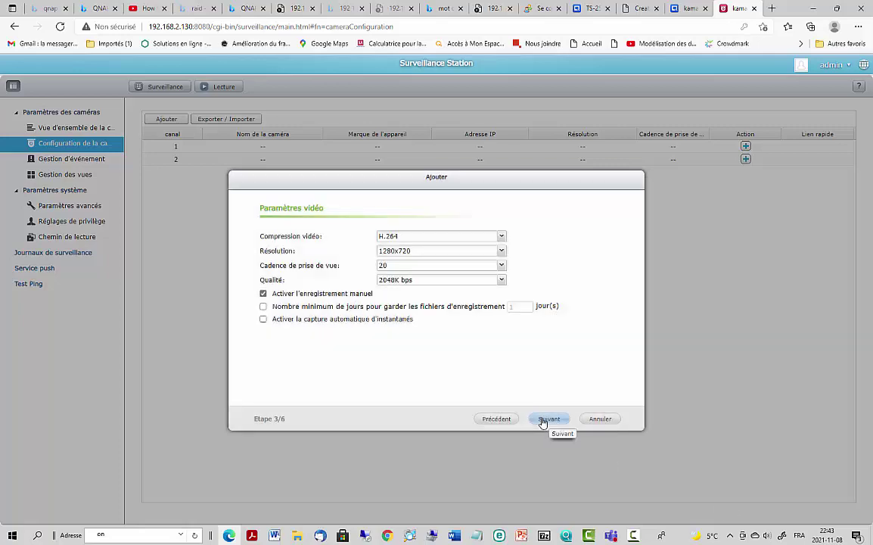
left_click(546, 420)
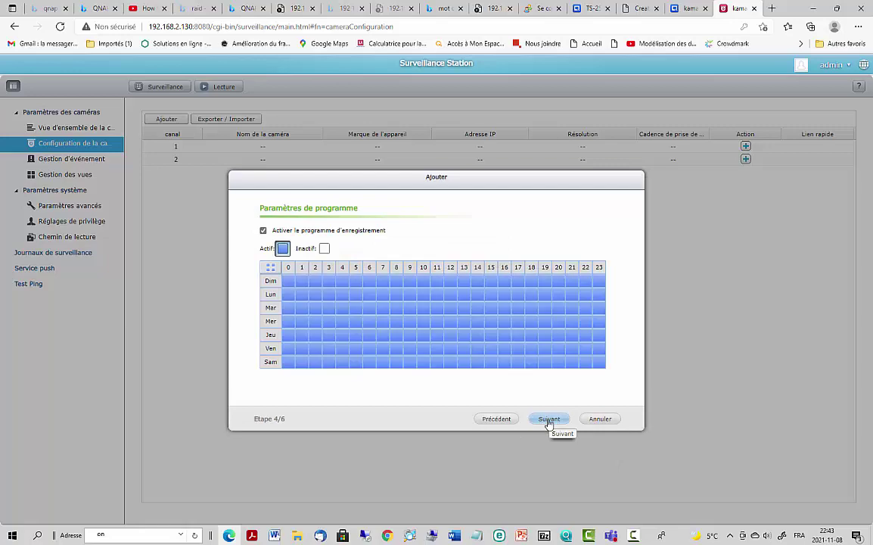
left_click(548, 421)
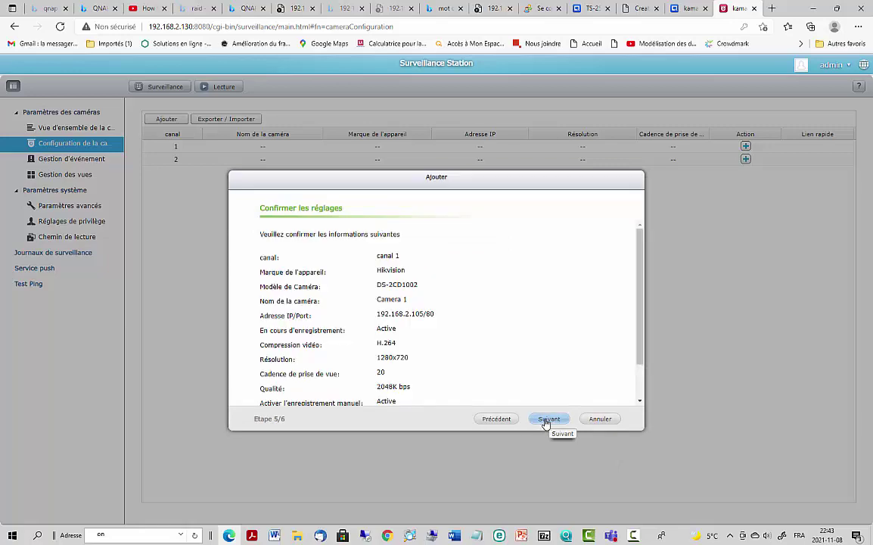
left_click(546, 421)
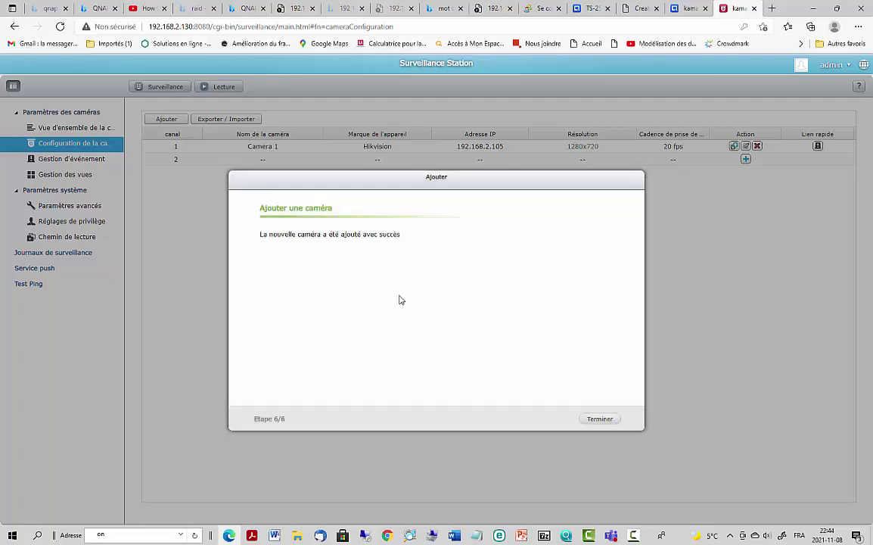
left_click(601, 421)
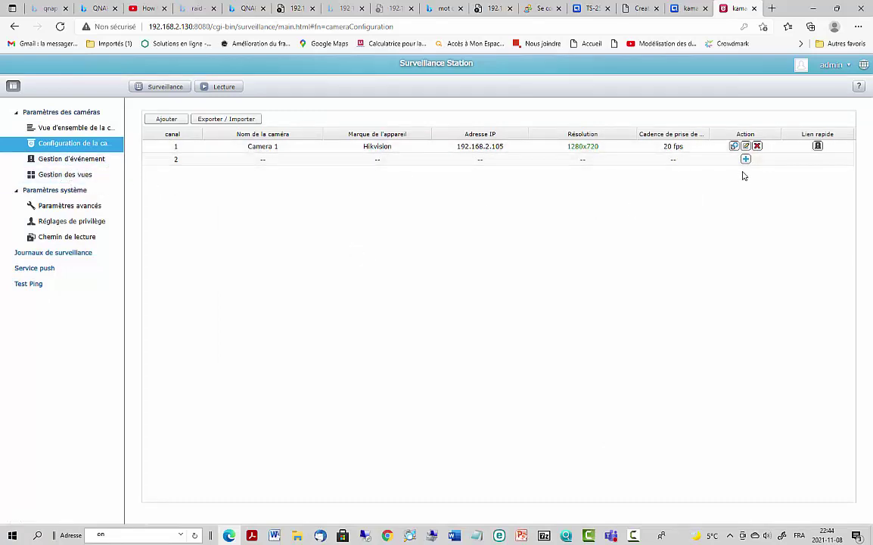
left_click(817, 145)
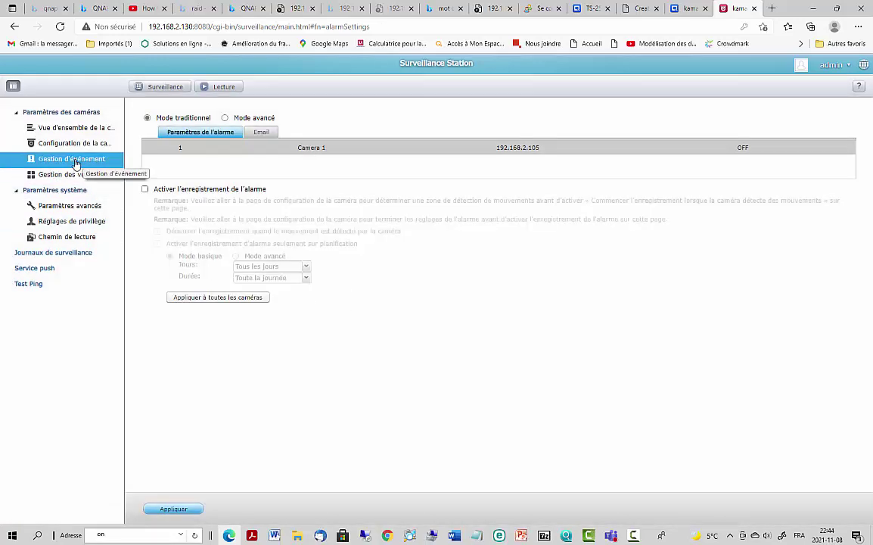
left_click(68, 173)
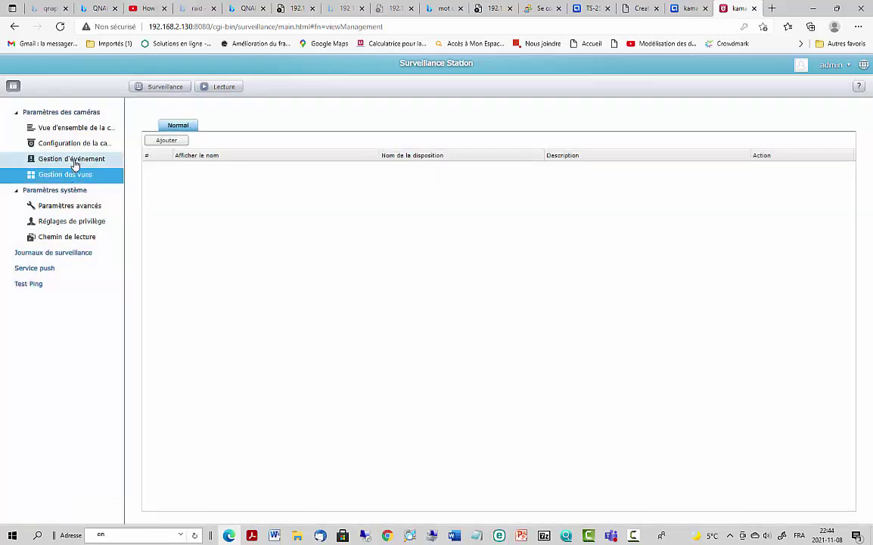
left_click(74, 163)
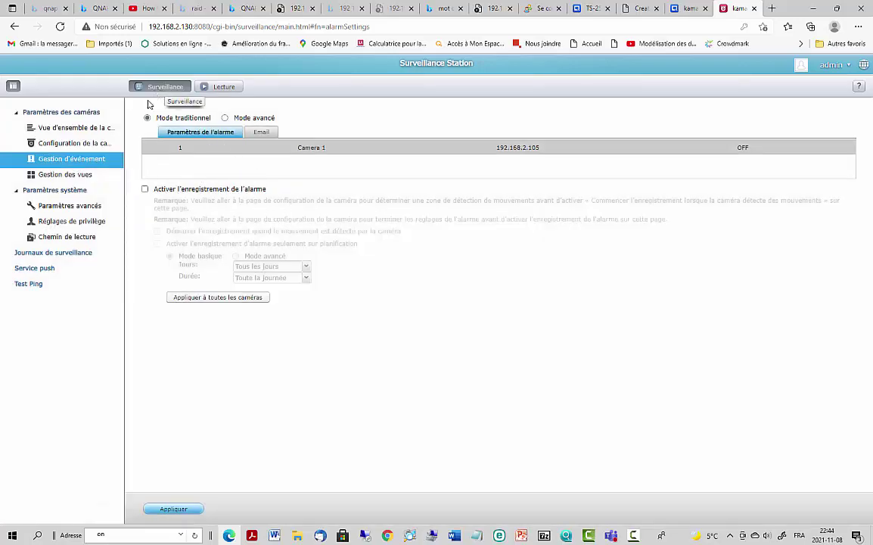
left_click(72, 143)
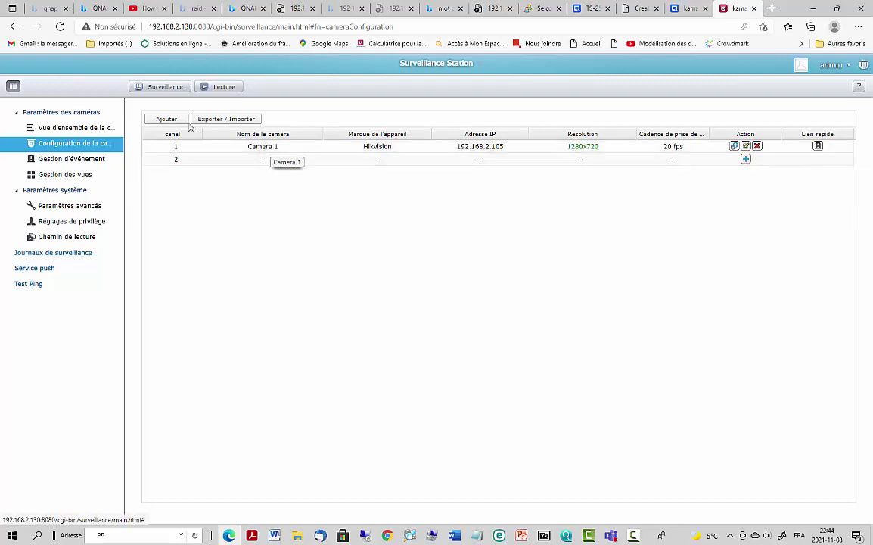
- Download the QMon.exe monitoring plugin from the live view prompt and run its installer
left_click(161, 86)
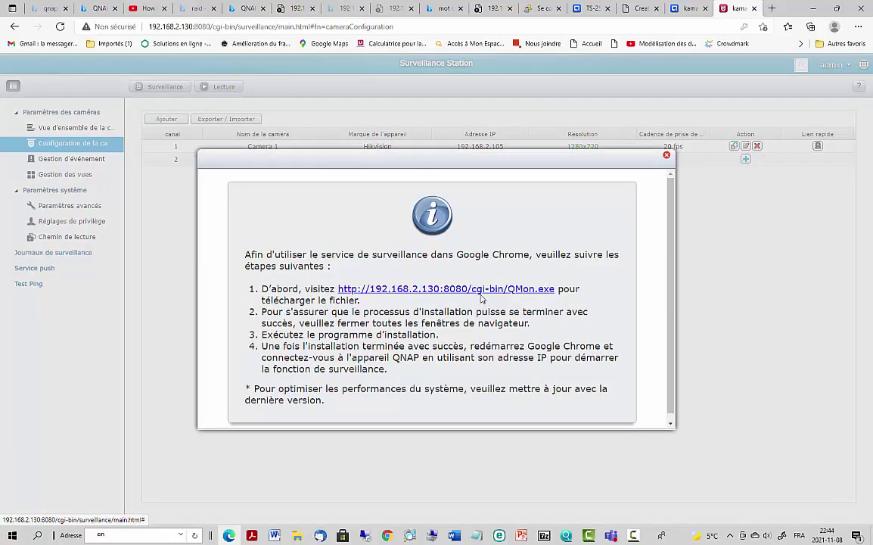
left_click(476, 292)
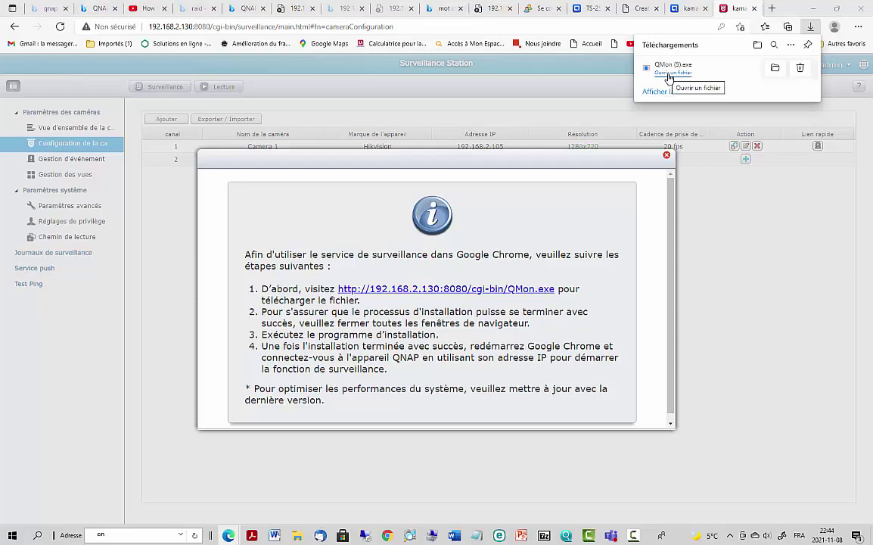
left_click(671, 71)
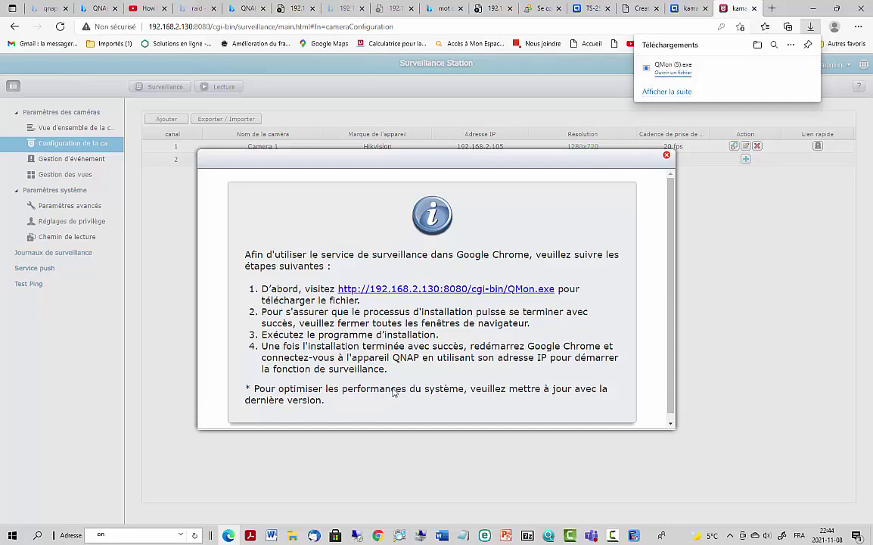
left_click(668, 95)
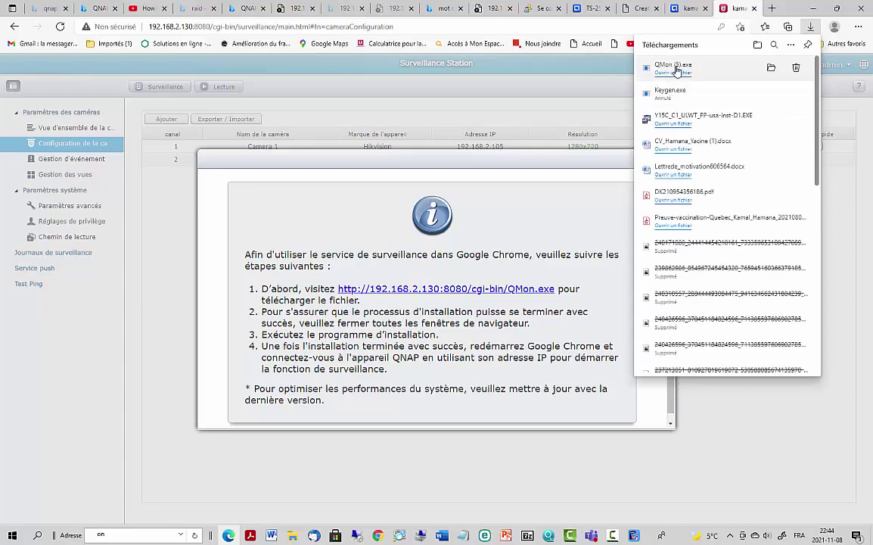
left_click(676, 66)
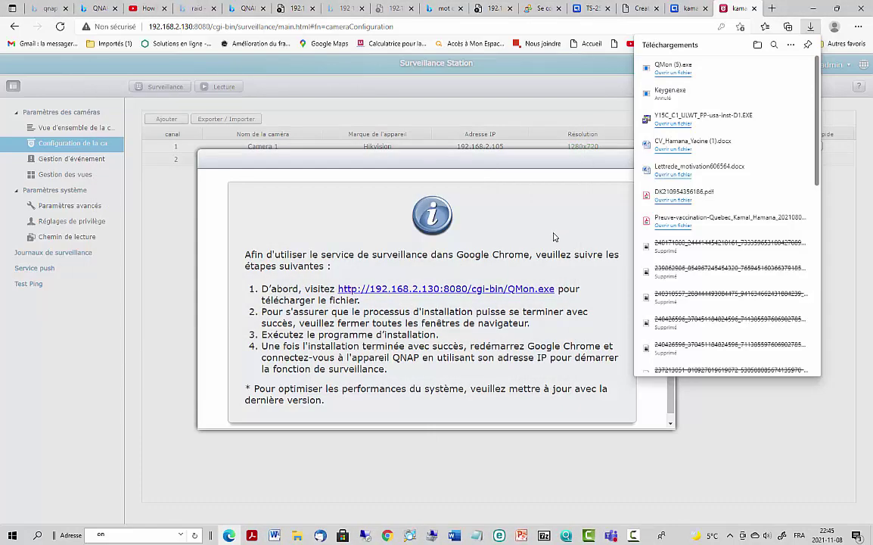
left_click(846, 219)
- Close the plugin notice and launch QVR-Monitor to stream Camera 1's live feed
left_click(665, 157)
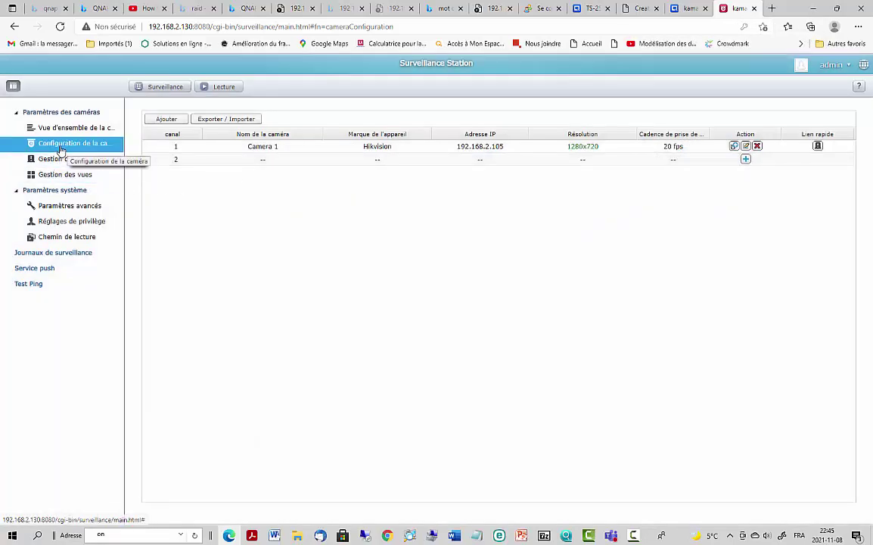
left_click(156, 87)
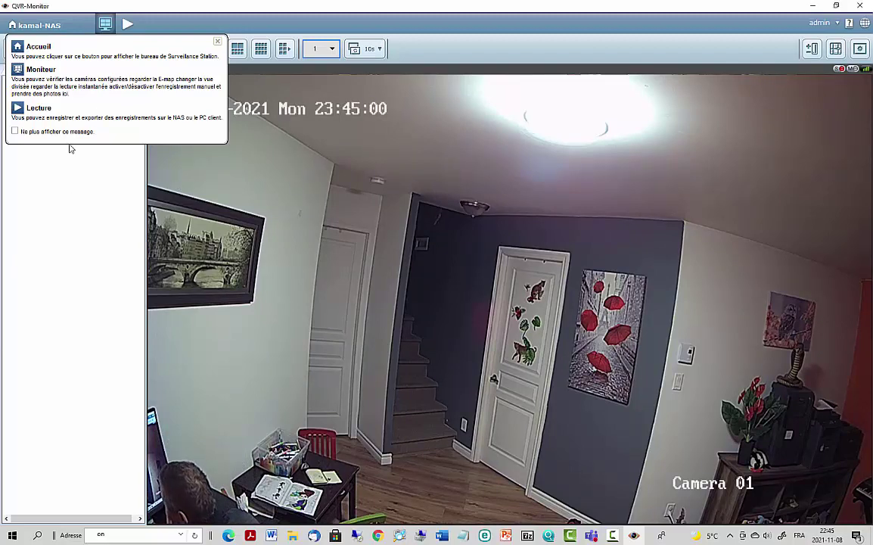
- Dismiss the Accueil/Moniteur/Lecture tips and close the QVR-Monitor window
left_click(218, 41)
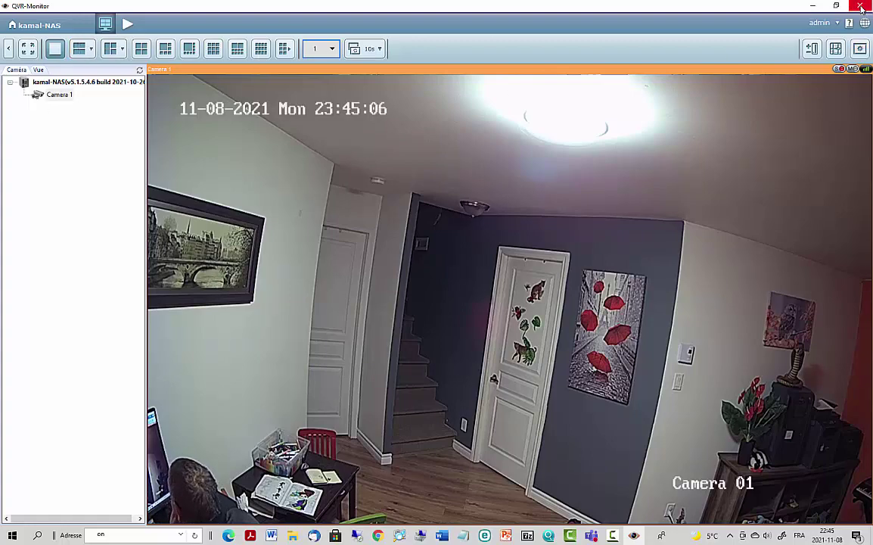
left_click(813, 6)
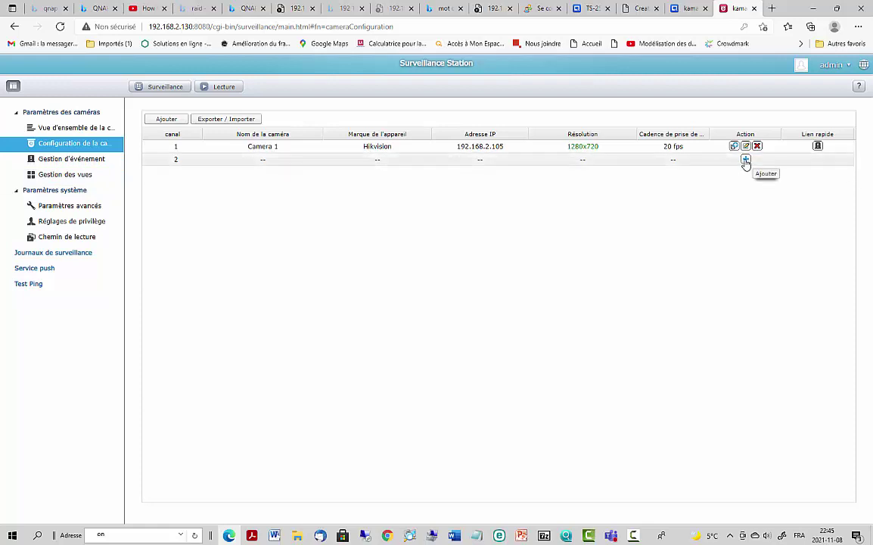
- Load the second camera's page at 192.168.2.102 in the setup tab, then return to Surveillance Station
left_click(695, 9)
left_click(722, 8)
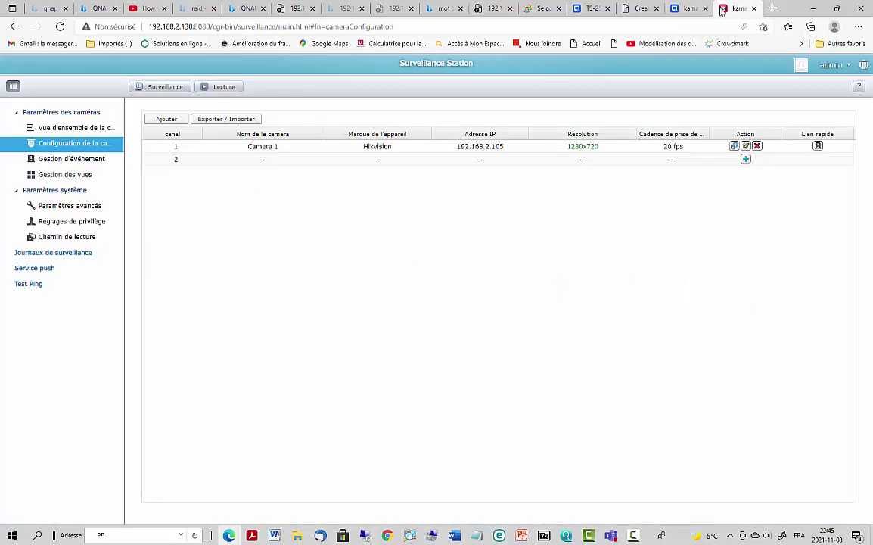
left_click(683, 13)
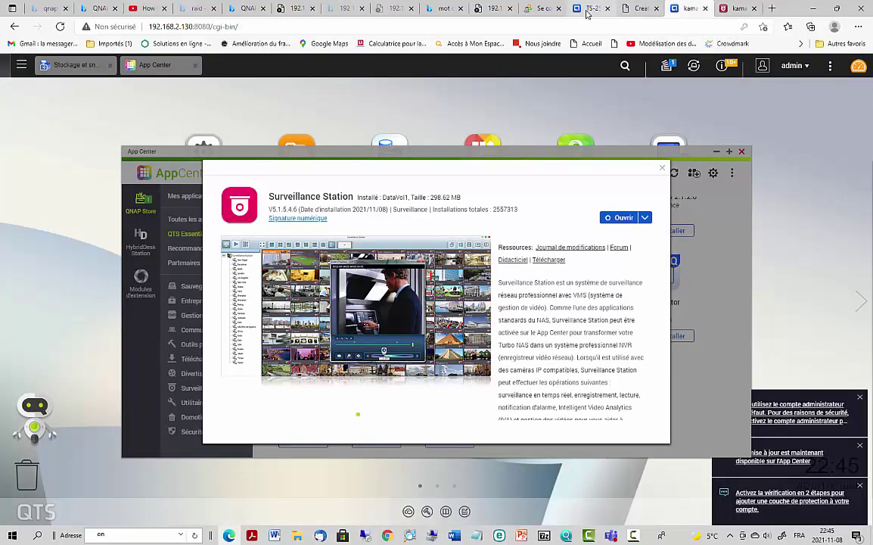
left_click(588, 11)
left_click(425, 29)
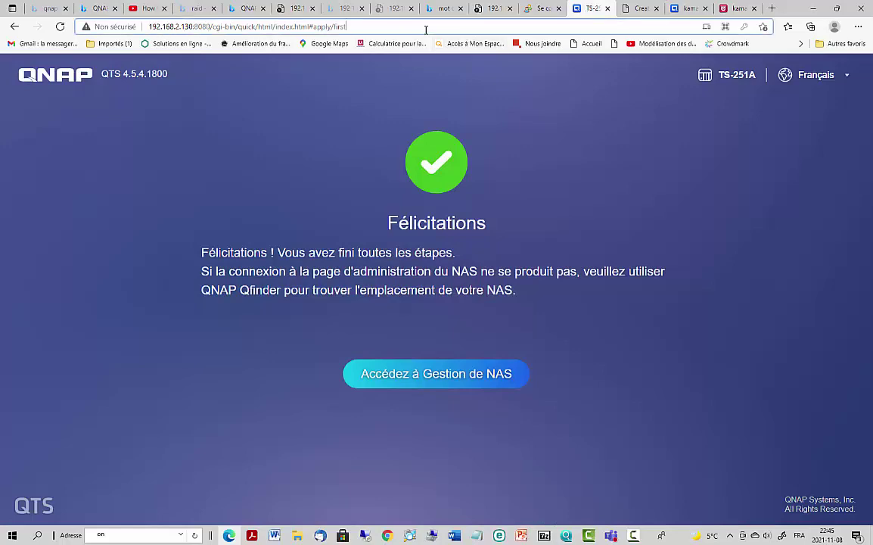
type("192.168")
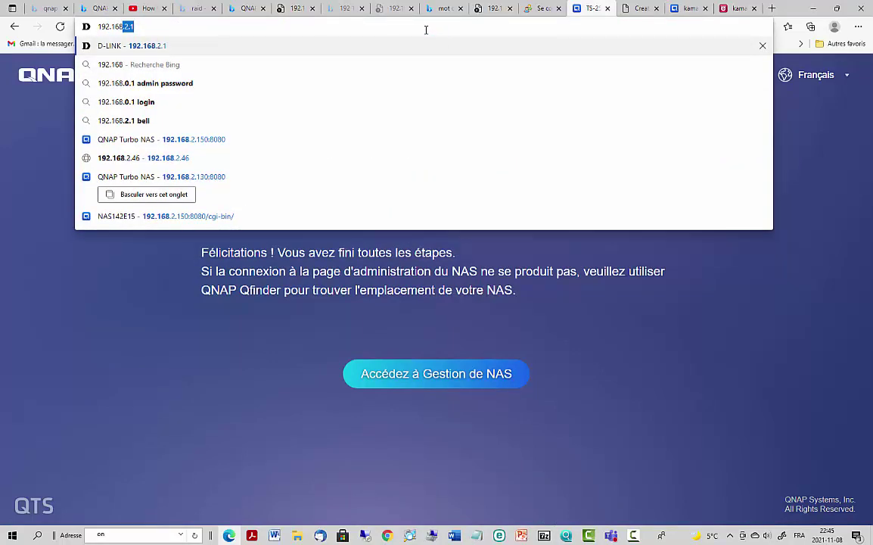
type(".2.10")
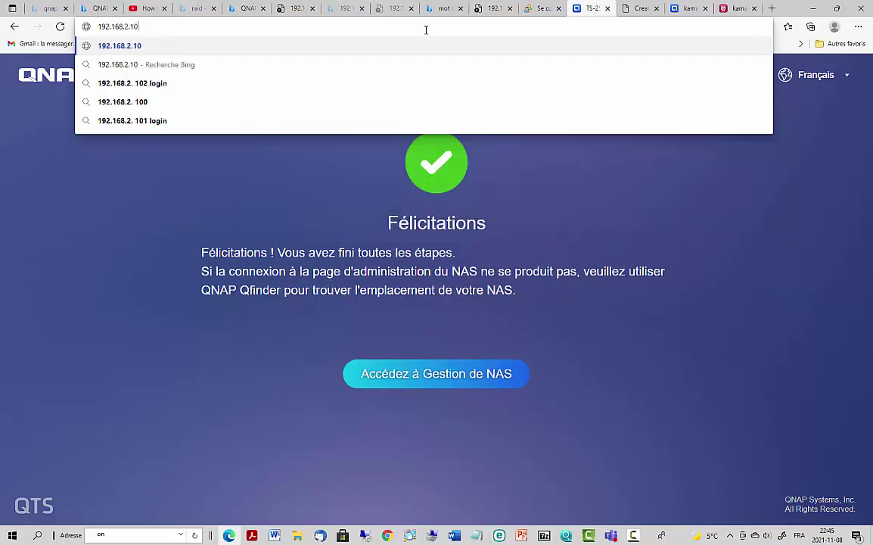
type("2")
key("Return")
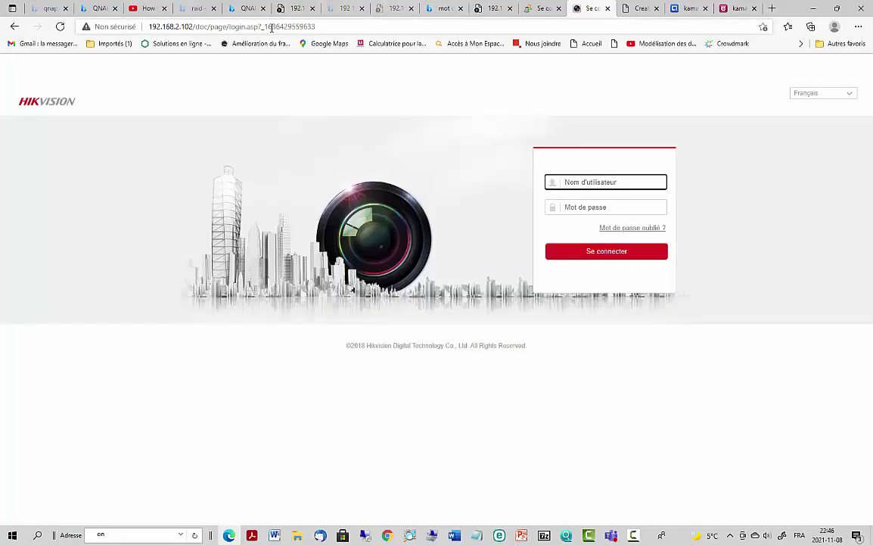
left_click(731, 10)
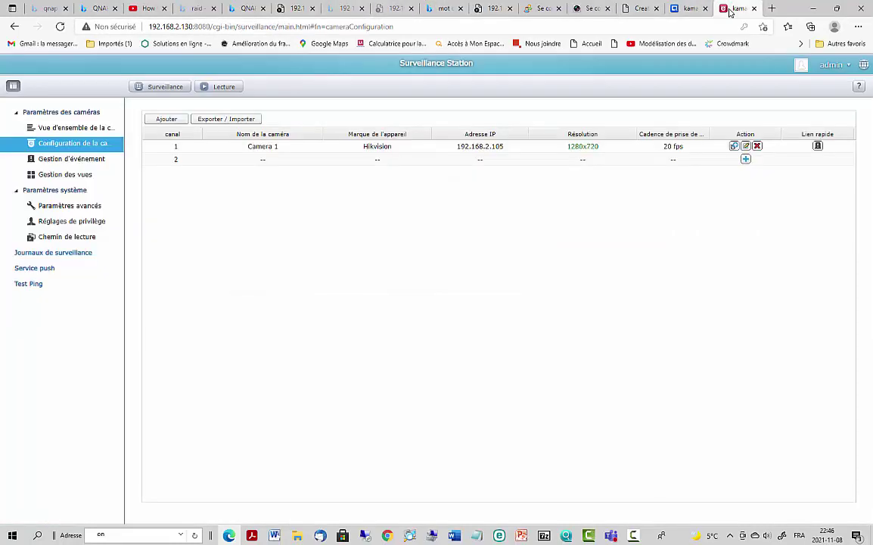
- Start adding a channel 2 camera, skip the network search and pick Hikvision as brand
left_click(745, 159)
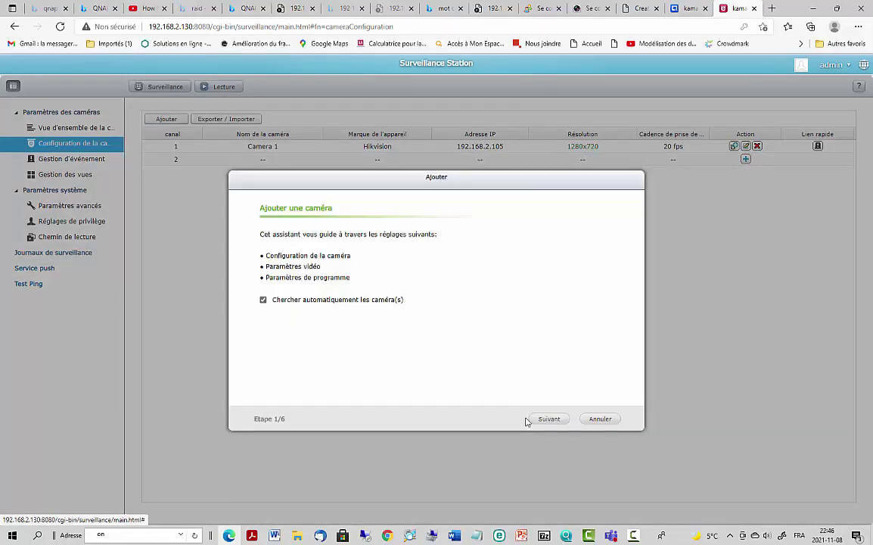
left_click(548, 419)
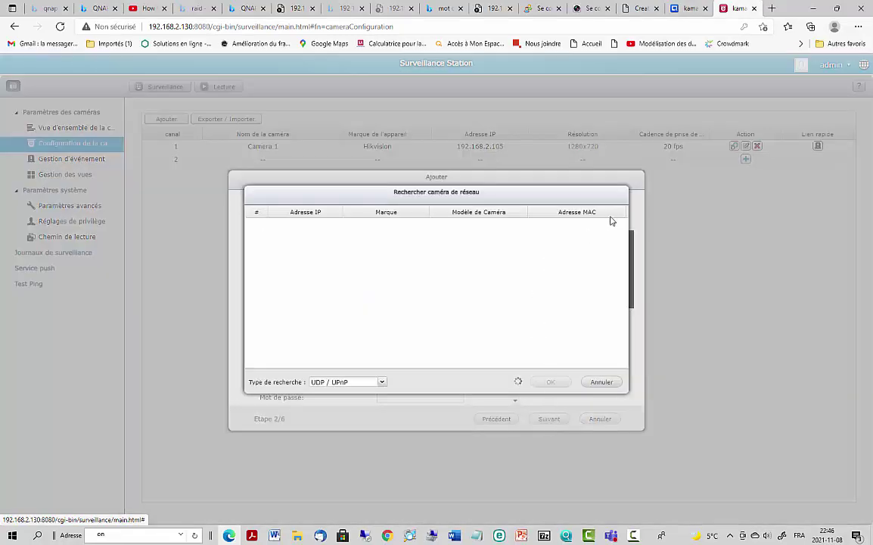
left_click(602, 383)
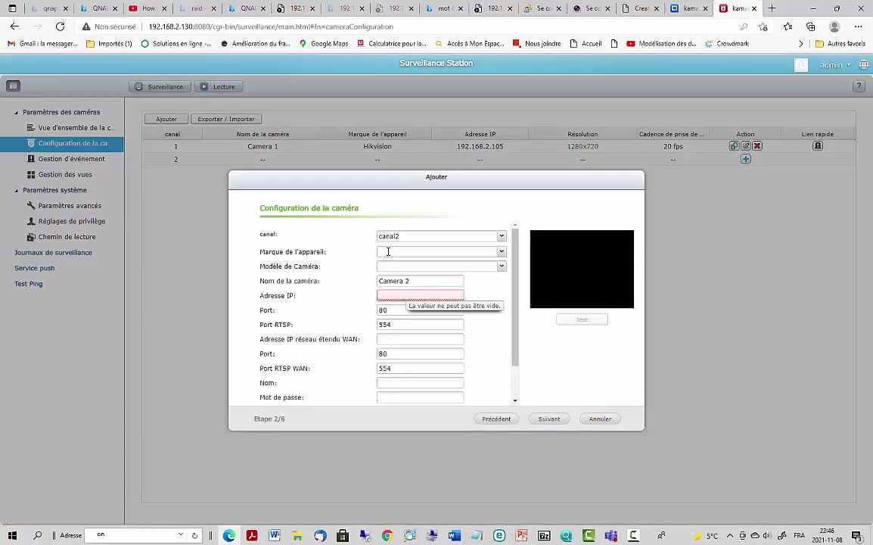
left_click(432, 253)
type("h.")
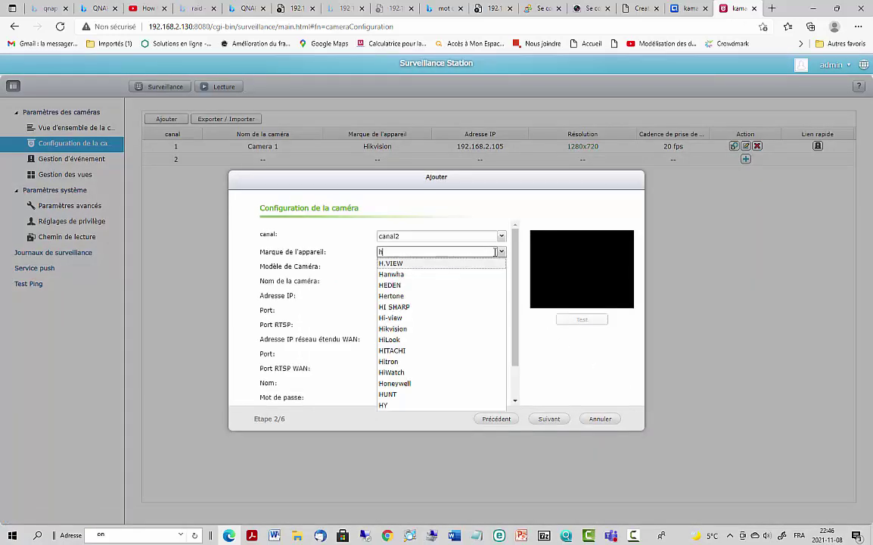
type("k")
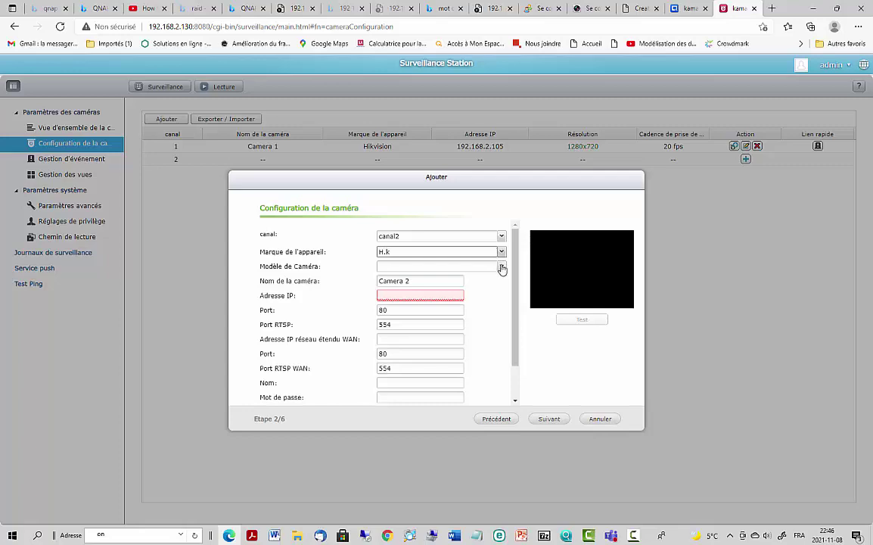
left_click(501, 251)
scroll(439, 341, "down", 5)
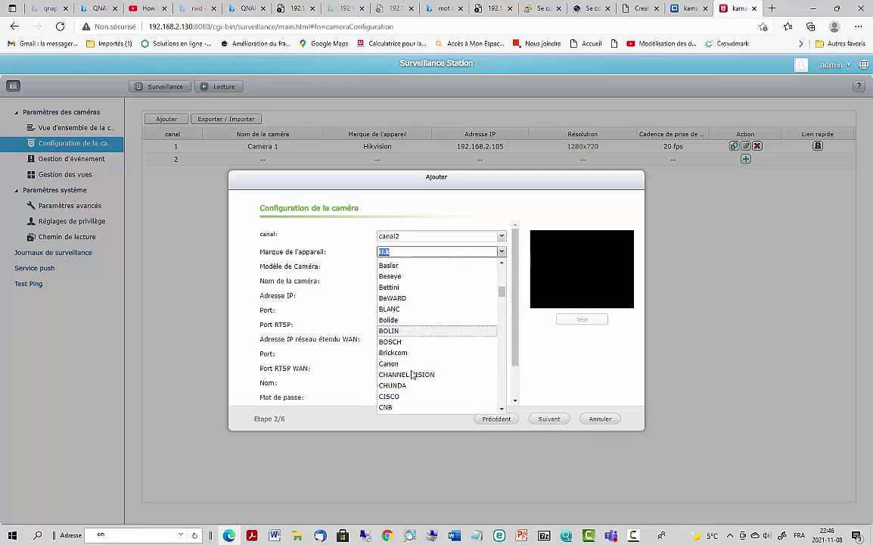
scroll(413, 376, "down", 10)
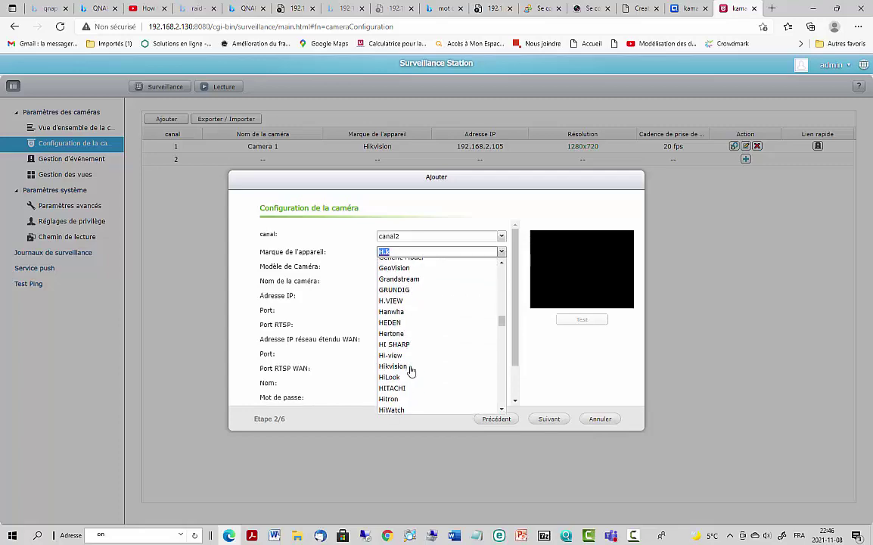
left_click(411, 368)
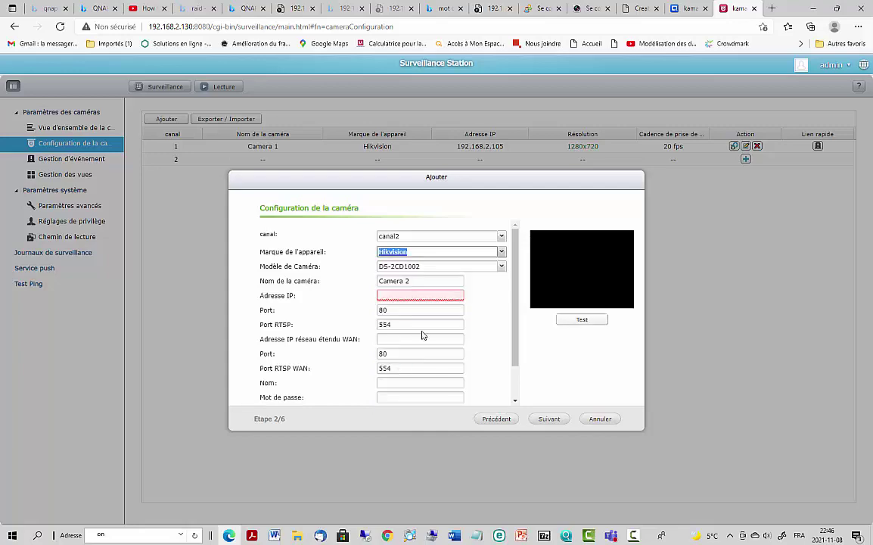
- Enter IP 192.168.2.102, user name admin and the camera password
left_click(388, 297)
type("192.168.2")
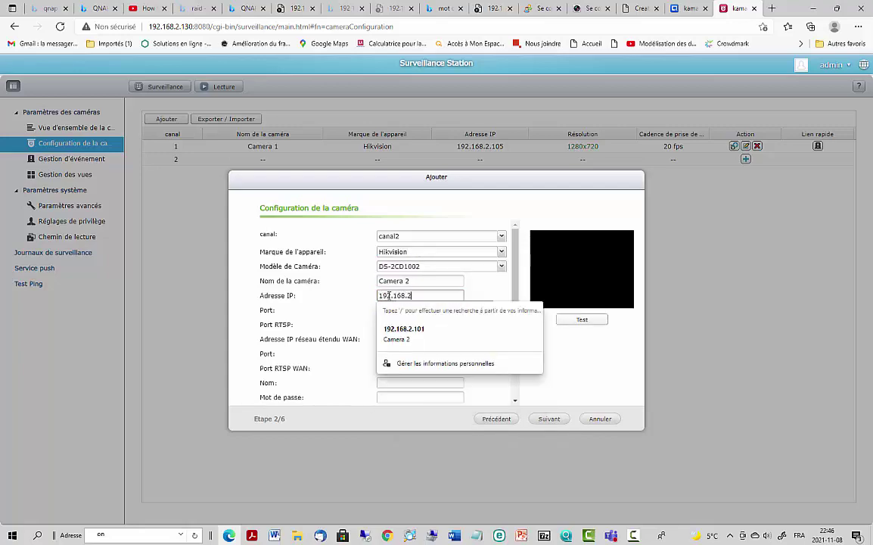
type(".102")
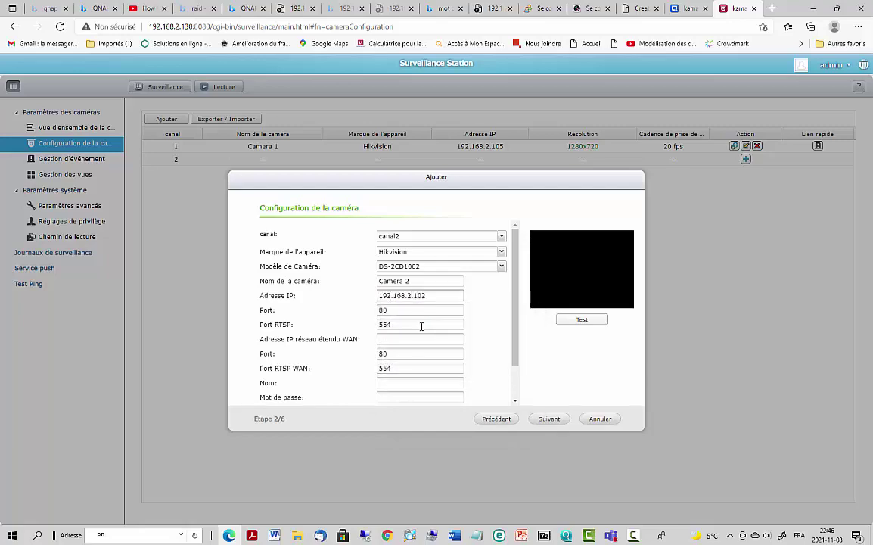
left_click(387, 382)
type("a")
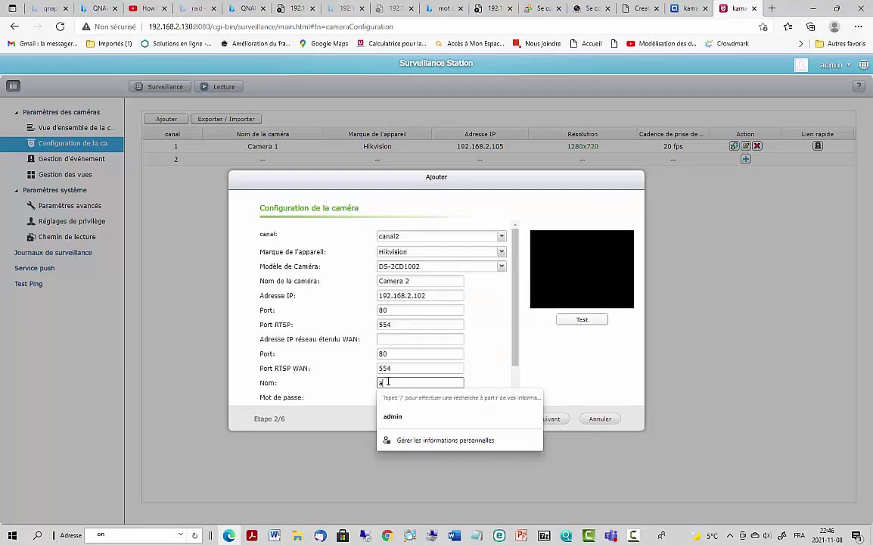
type("dmin")
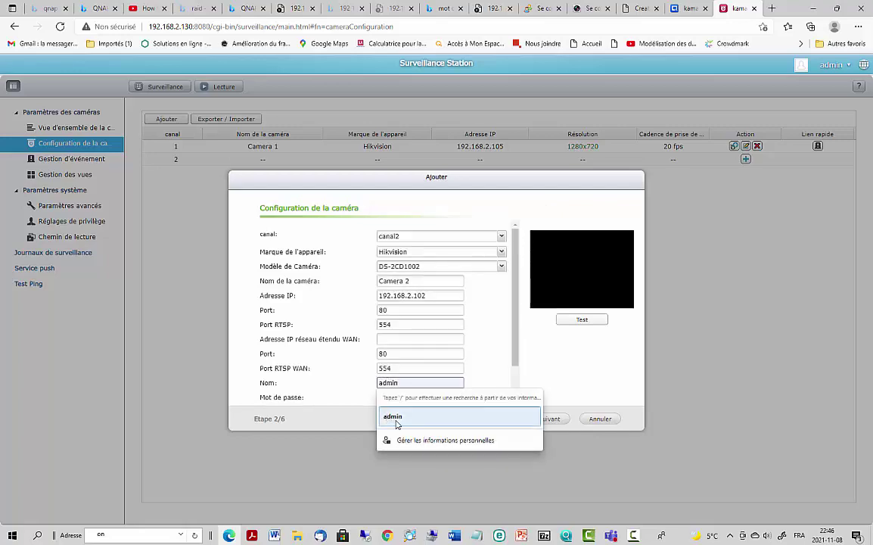
left_click(398, 418)
left_click(390, 397)
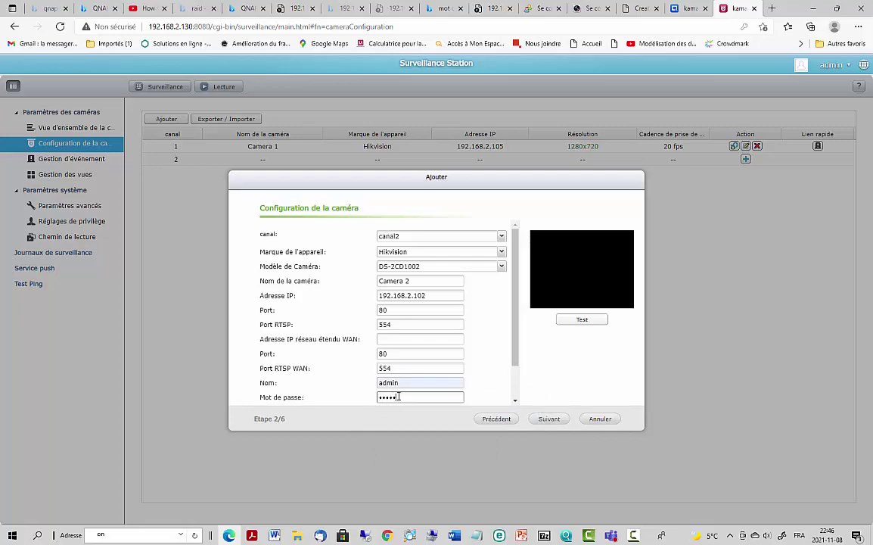
type("••••••••")
- Accept the video settings and recording schedule, confirming to create Camera 2 on channel 2
left_click(549, 419)
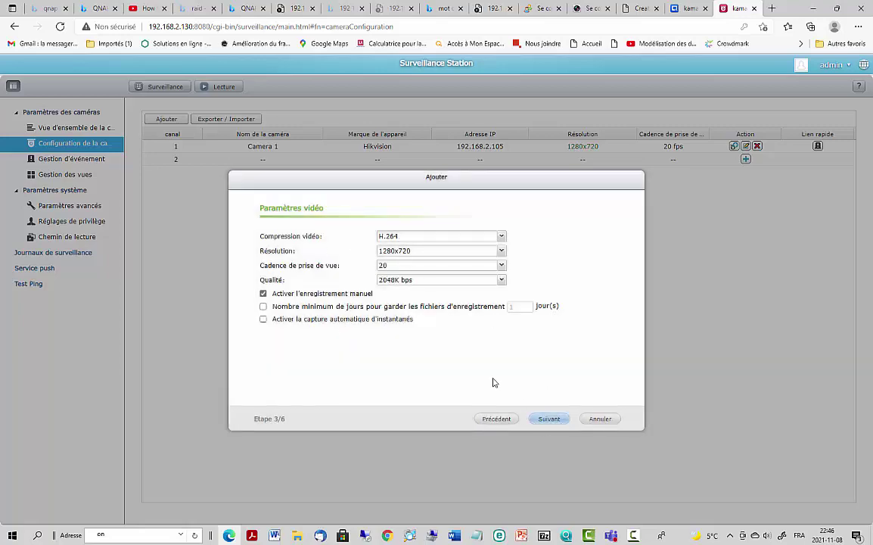
left_click(550, 419)
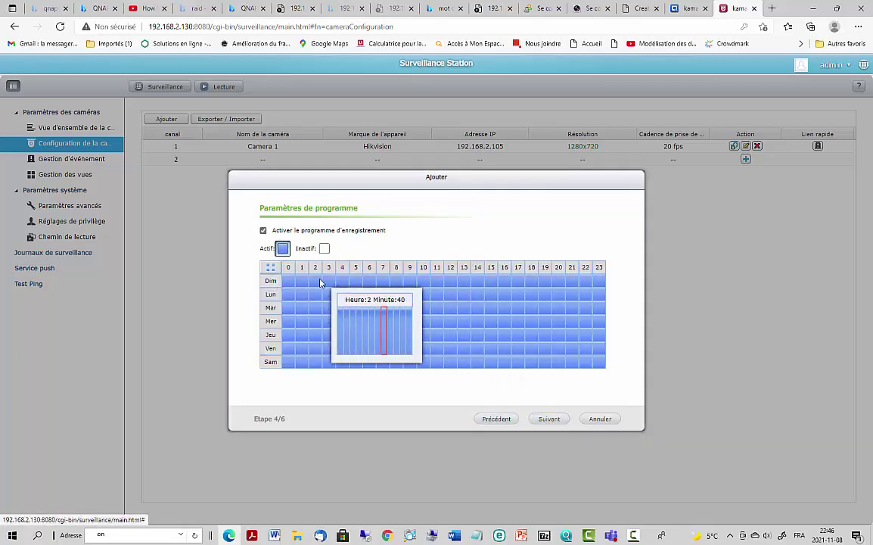
left_click(556, 422)
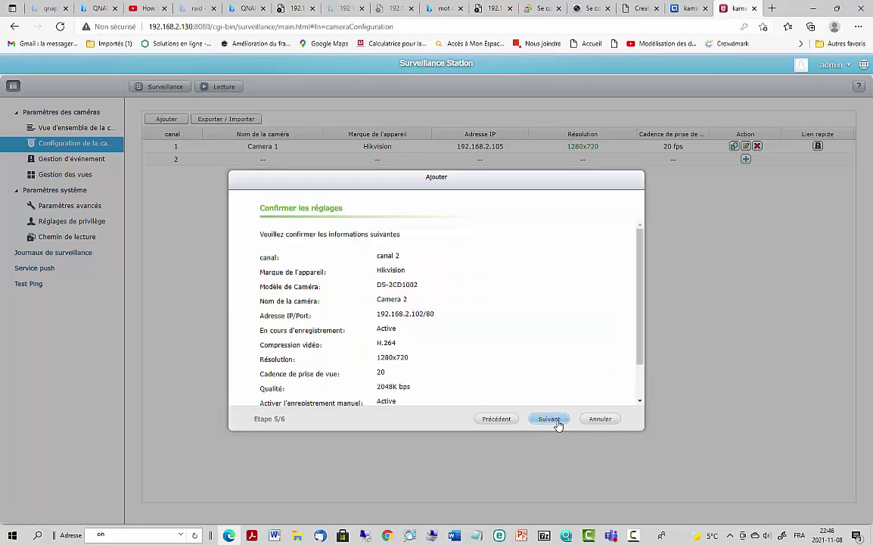
left_click(556, 422)
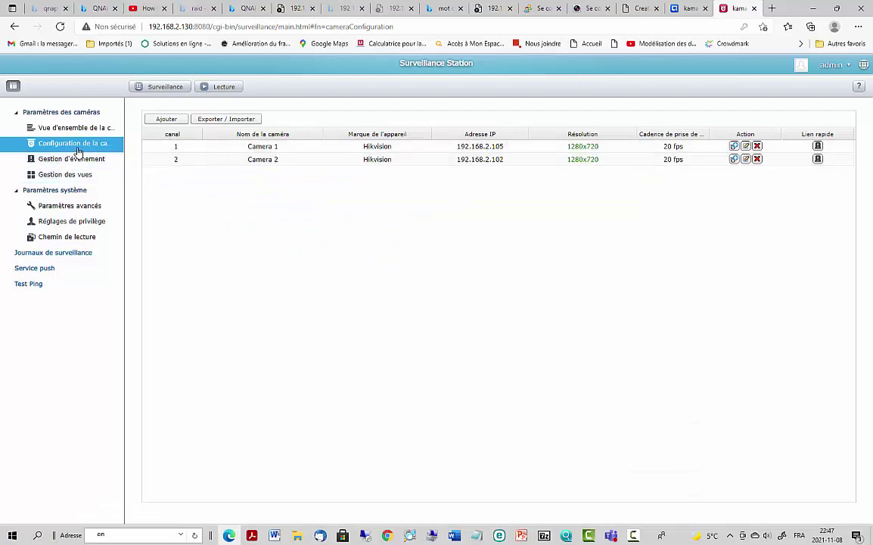
- Visit Gestion des vues and Gestion d'événement, then launch the live camera monitor
left_click(62, 175)
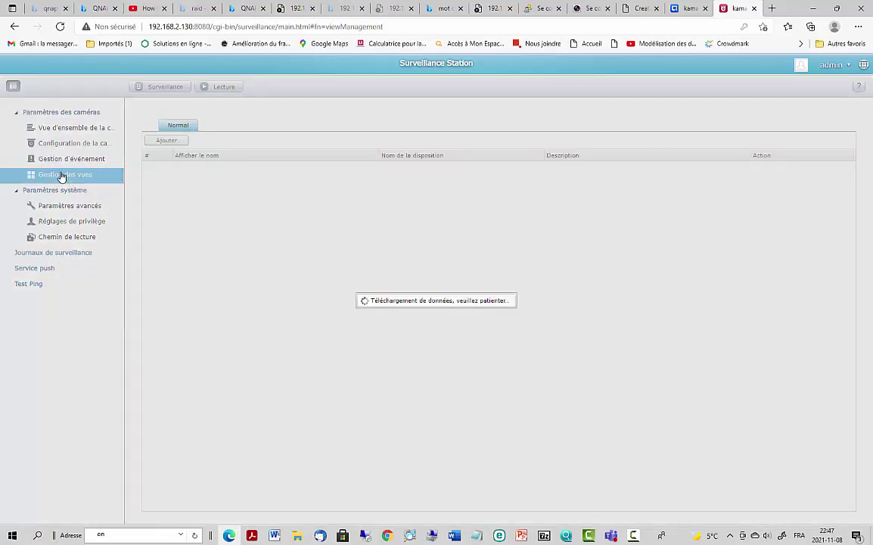
left_click(57, 159)
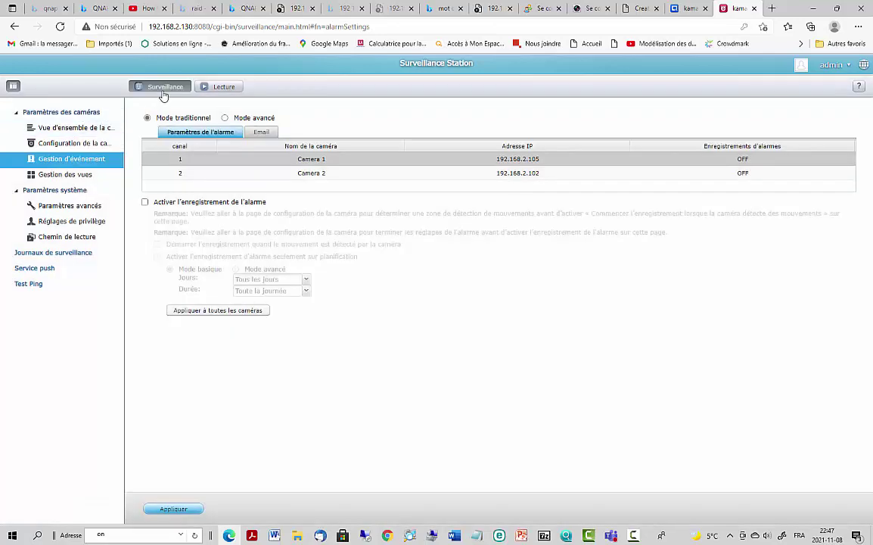
left_click(162, 91)
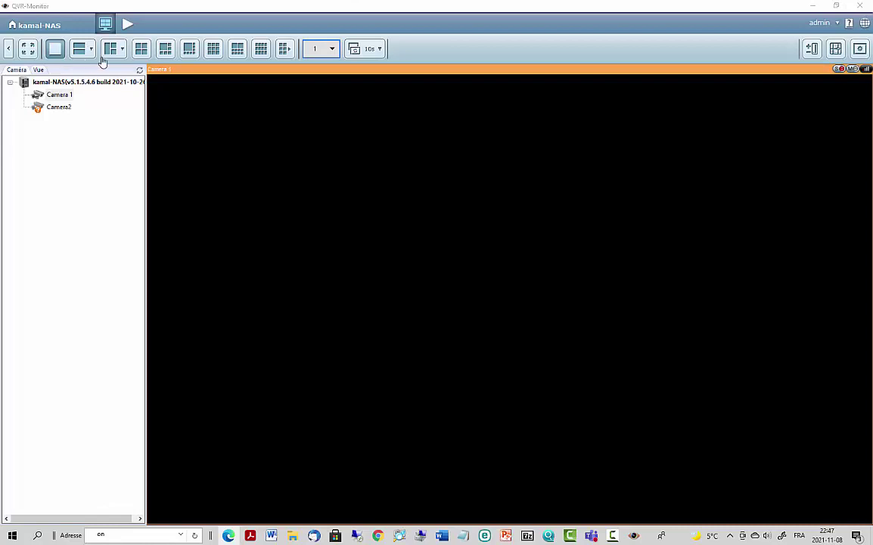
- Switch QVR-Monitor to the four-view layout and select the Camera 1 and Camera 2 live tiles
left_click(139, 51)
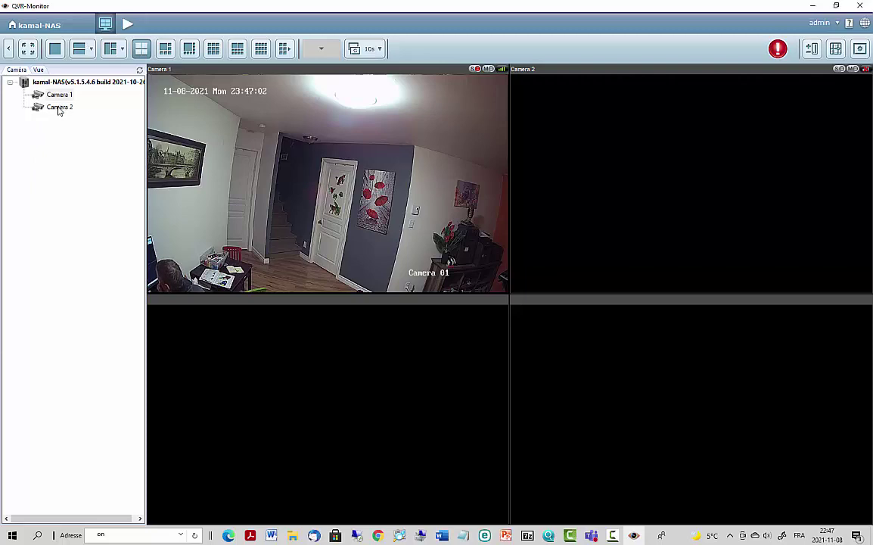
left_click(59, 107)
left_click(60, 95)
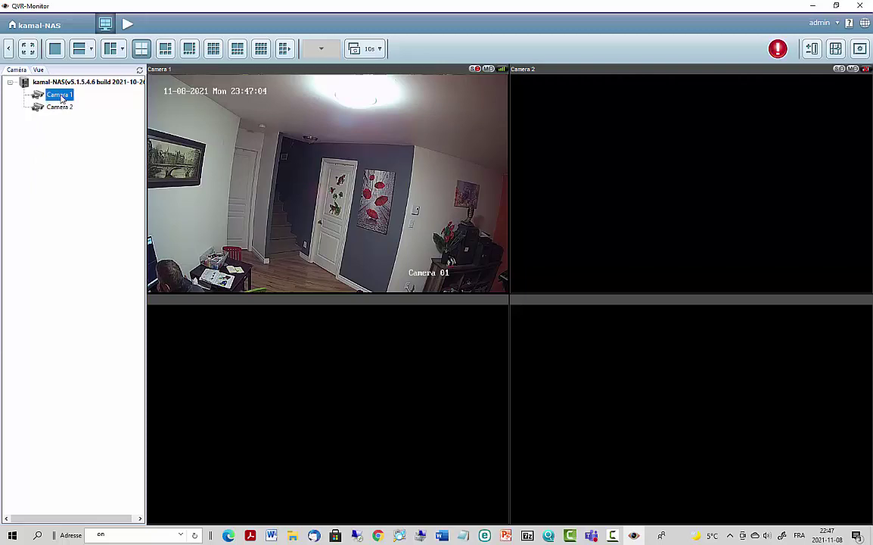
left_click(59, 107)
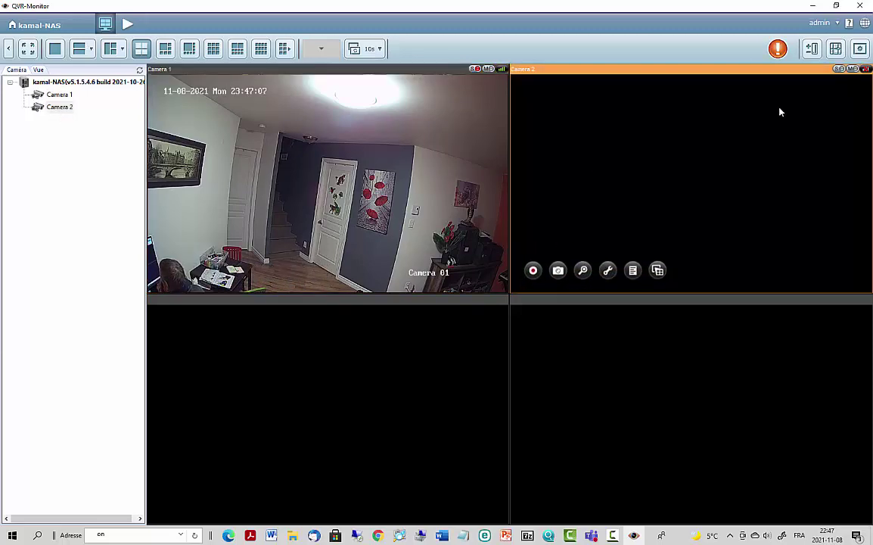
- Review the event notification log, dismiss it with Fermer, and close QVR-Monitor
left_click(777, 50)
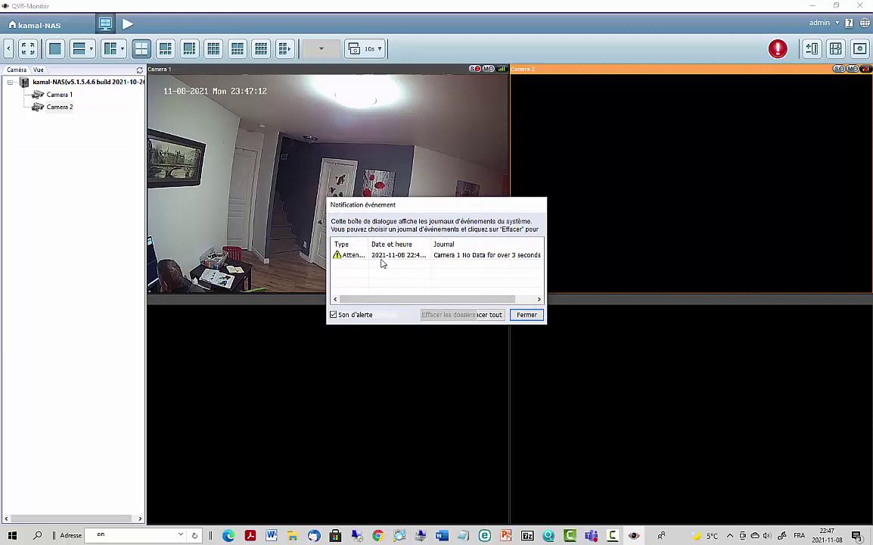
left_click(522, 315)
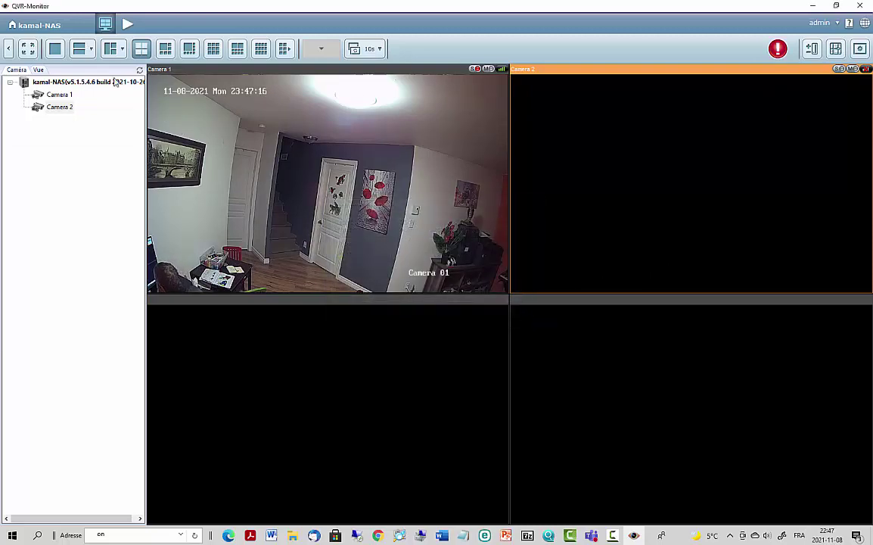
left_click(854, 7)
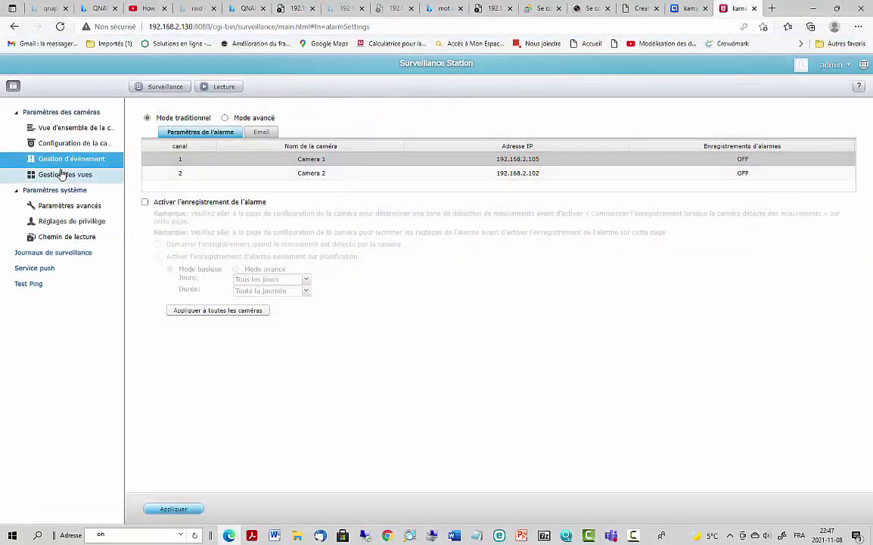
- Browse Gestion des vues, Gestion d'événement and Configuration de la caméra, then launch QVR-Playback via Lecture
left_click(62, 174)
left_click(69, 159)
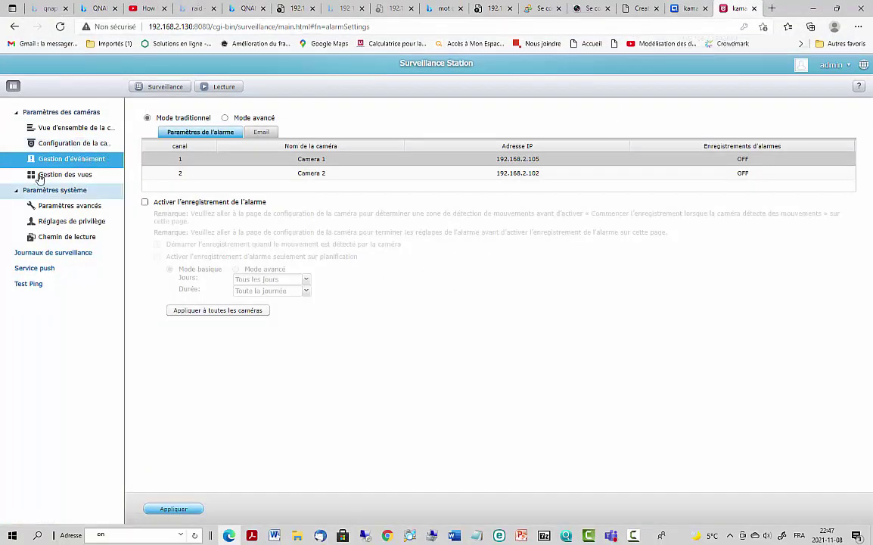
left_click(65, 144)
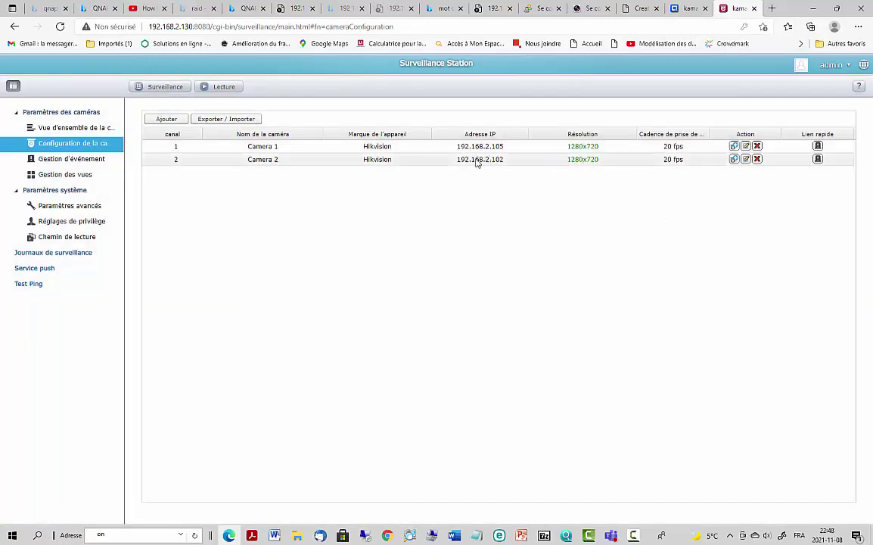
left_click(62, 164)
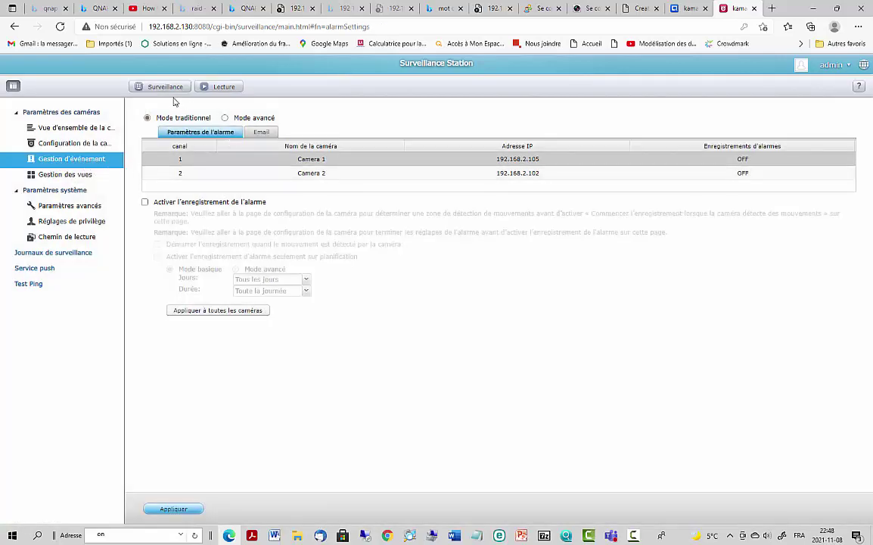
left_click(228, 94)
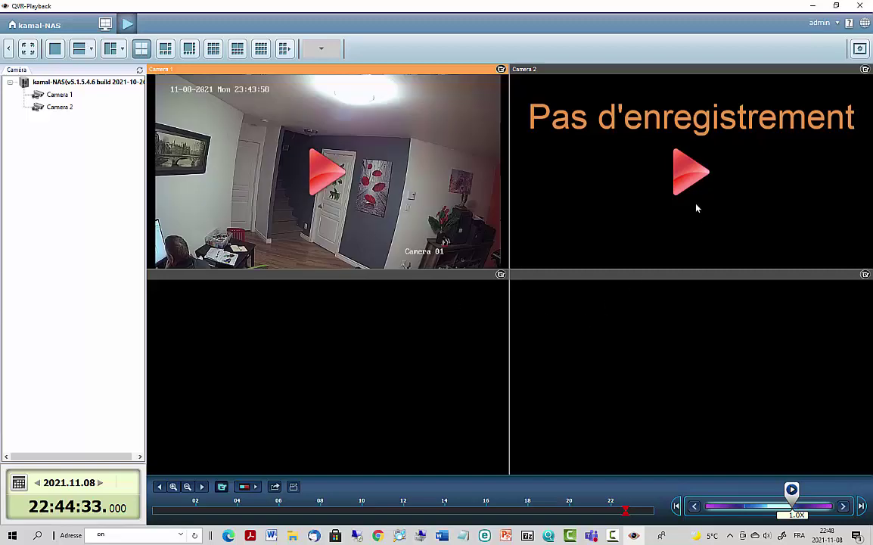
- Start playback of Camera 1's recorded footage from 2021.11.08
left_click(696, 172)
left_click(696, 172)
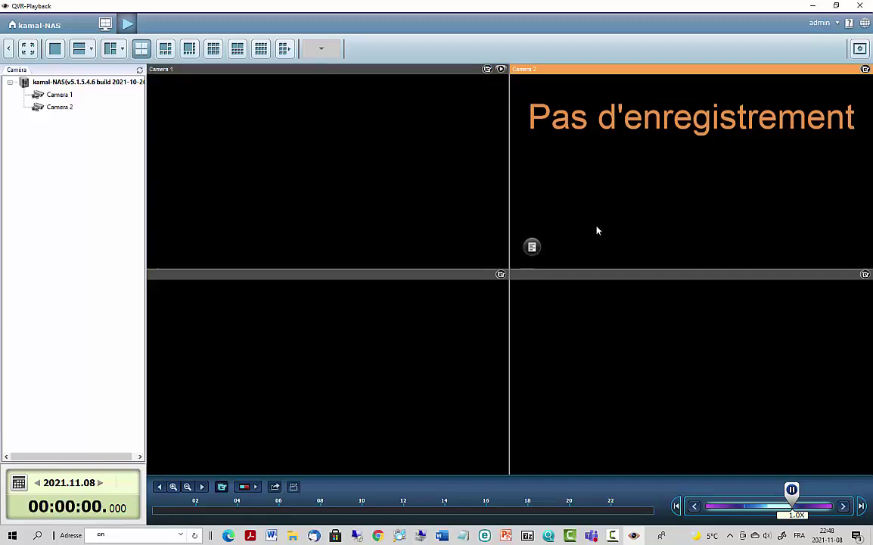
left_click(306, 192)
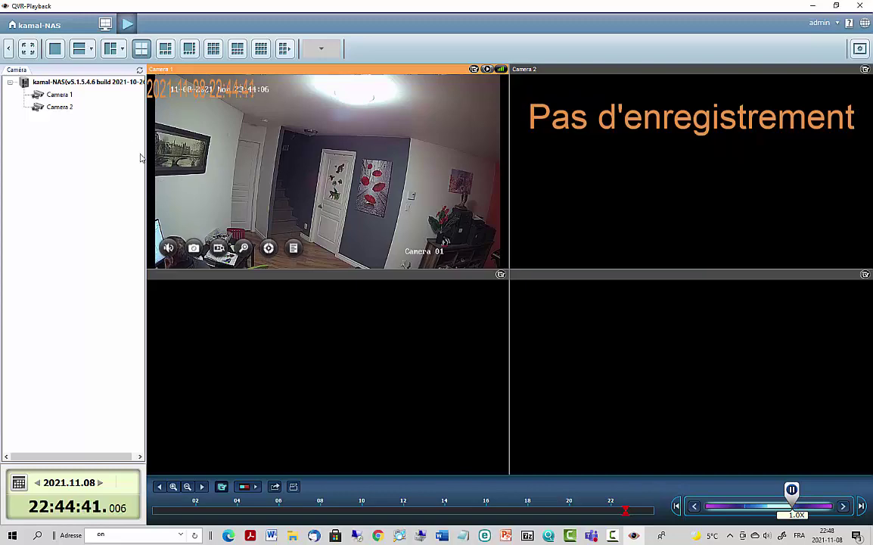
- Switch between Camera 1 and Camera 2, confirm Camera 2 has no recording, then close QVR-Playback
left_click(65, 109)
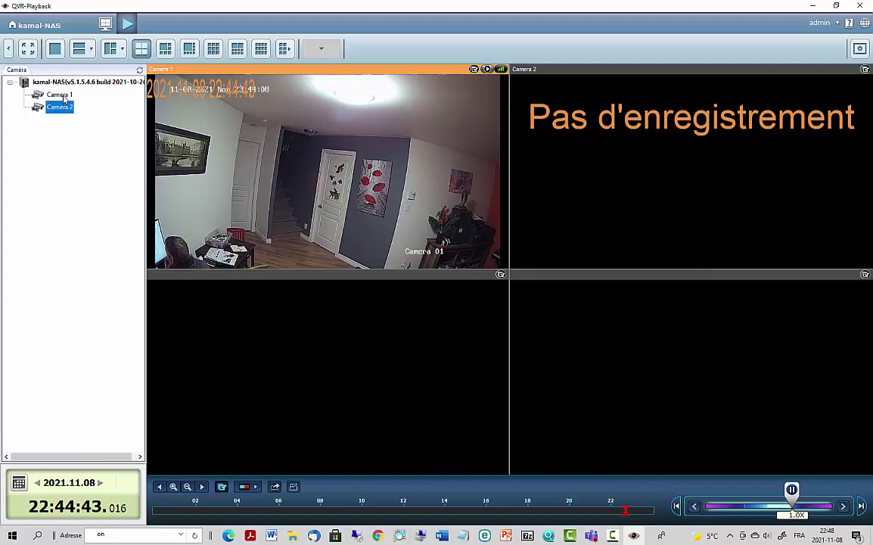
left_click(63, 96)
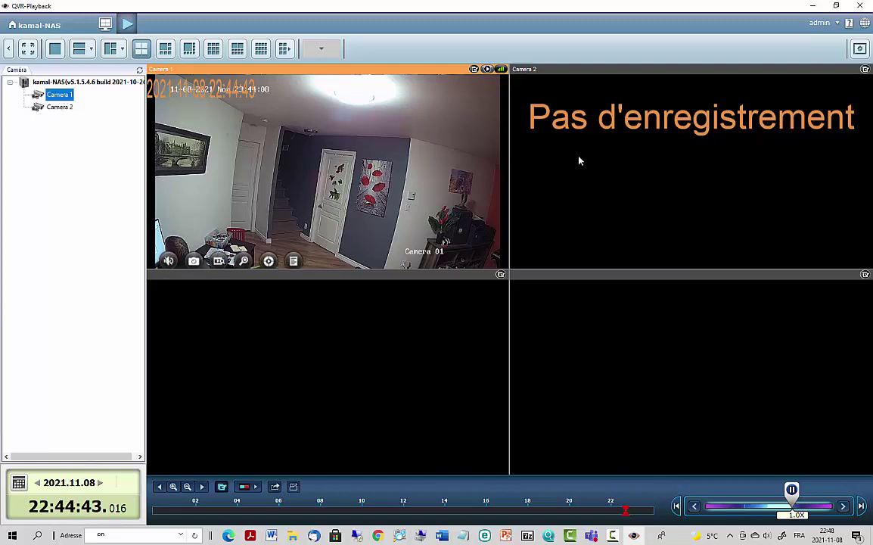
left_click(651, 163)
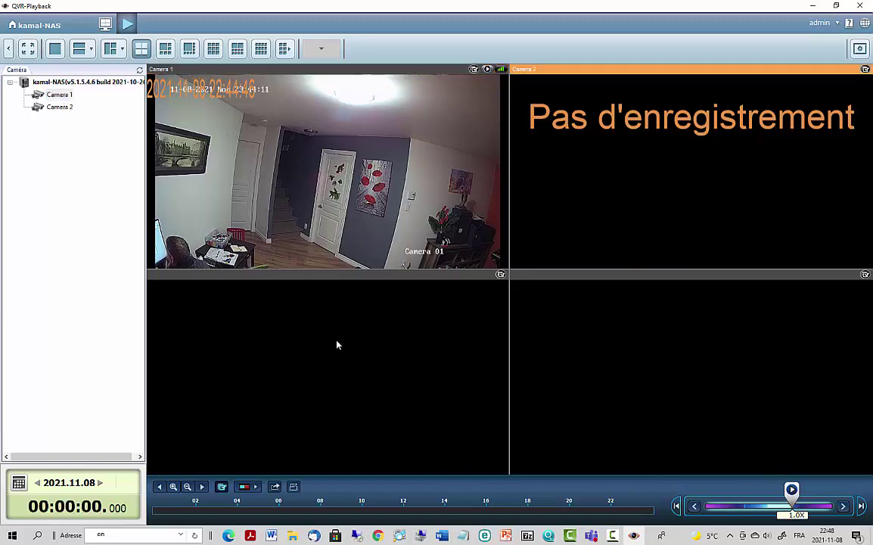
left_click(80, 156)
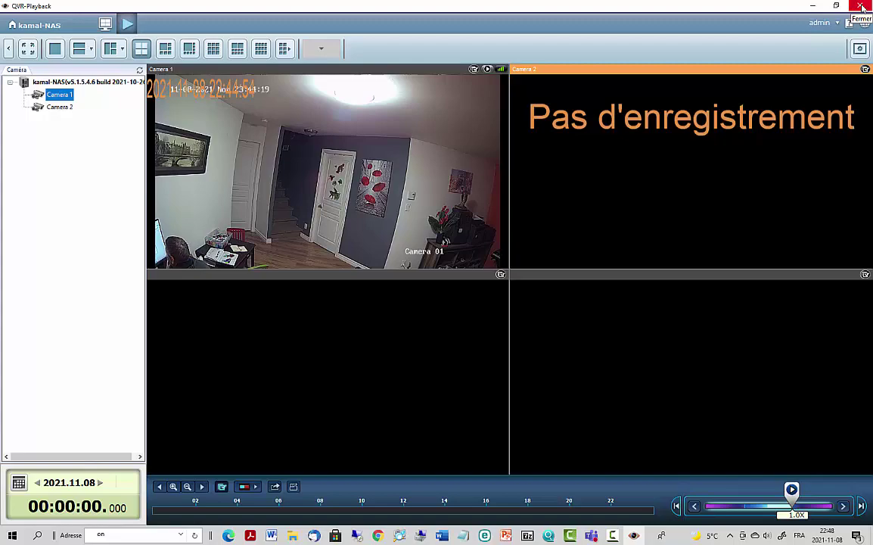
left_click(862, 7)
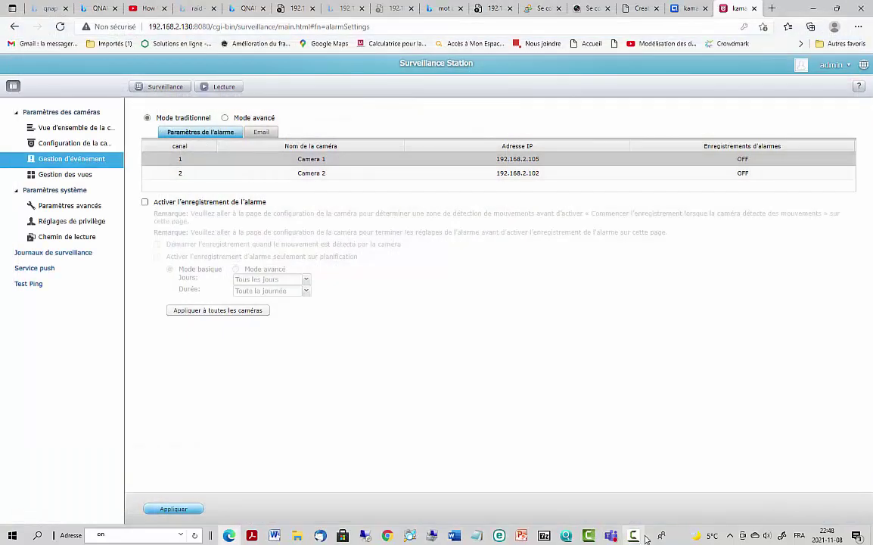
- Switch to the NAS browser tab where QTS App Center is open
left_click(639, 536)
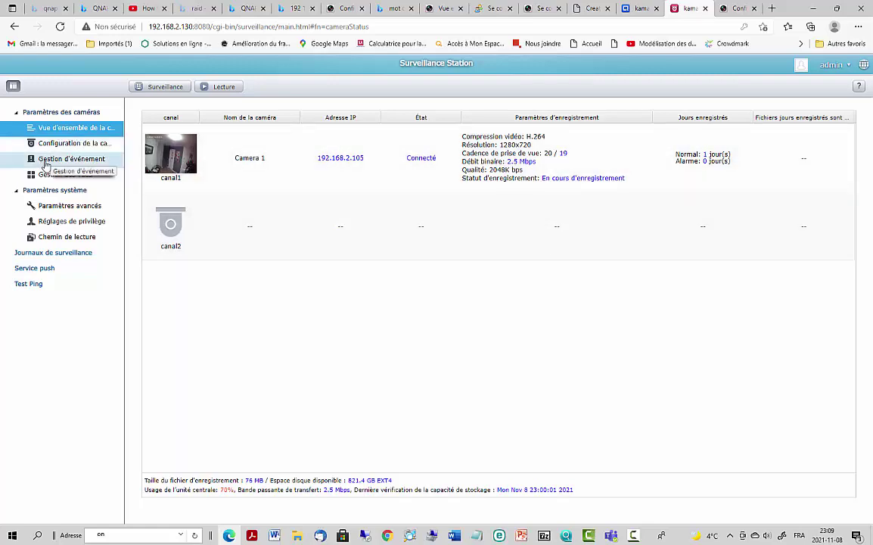
left_click(634, 9)
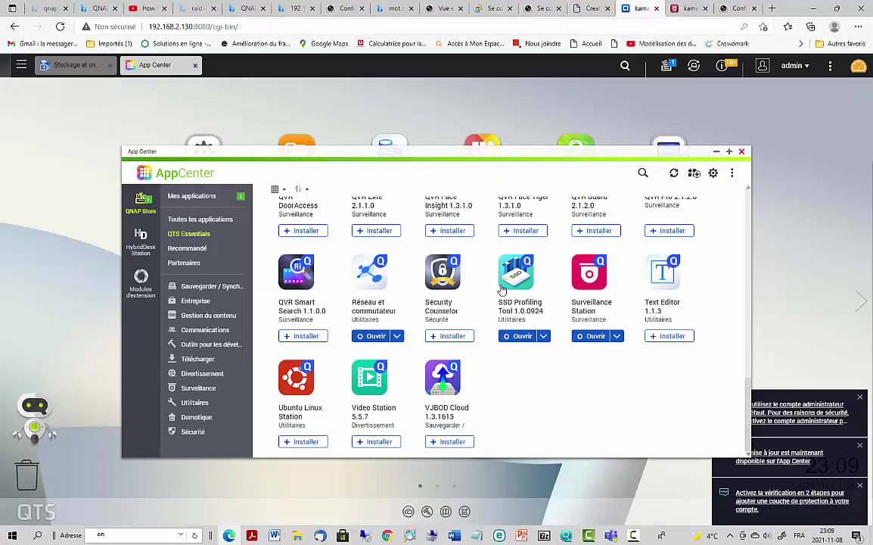
- Scroll through the QTS Essentials apps in App Center, then close App Center to the desktop
scroll(409, 333, "up", 5)
scroll(410, 336, "up", 4)
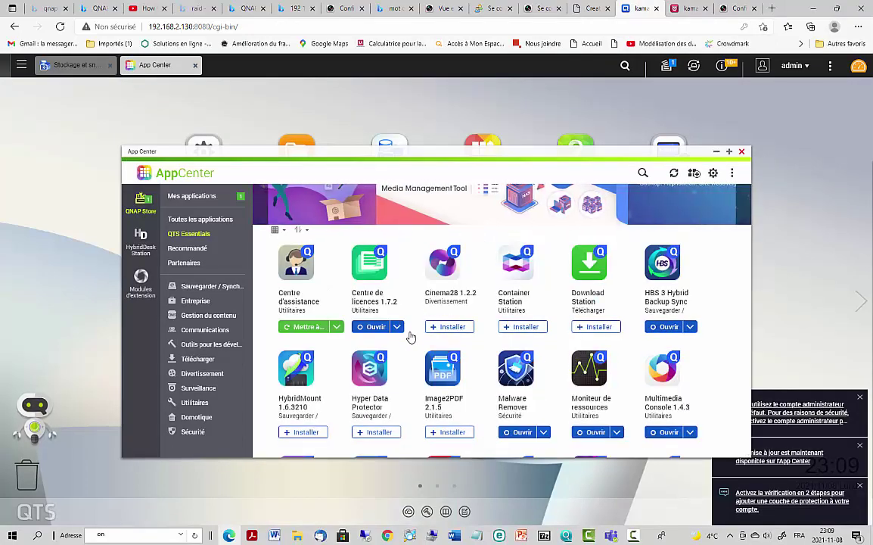
scroll(410, 336, "down", 5)
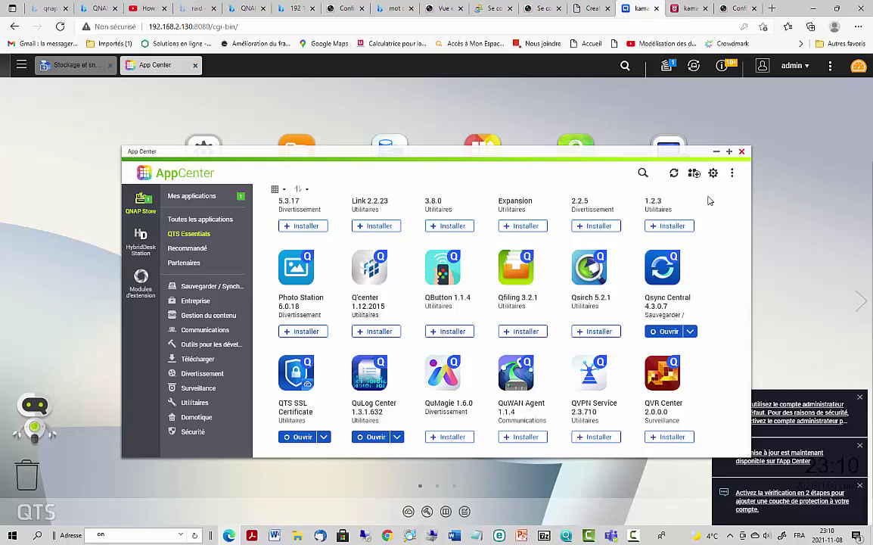
scroll(569, 293, "down", 3)
scroll(569, 295, "up", 3)
scroll(569, 295, "down", 3)
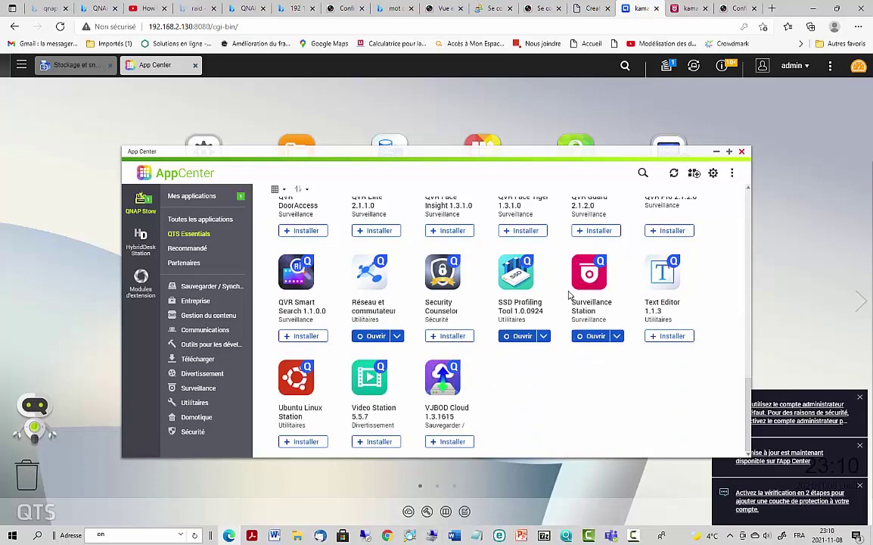
scroll(569, 295, "up", 5)
scroll(569, 295, "down", 5)
scroll(569, 295, "up", 2)
left_click(741, 151)
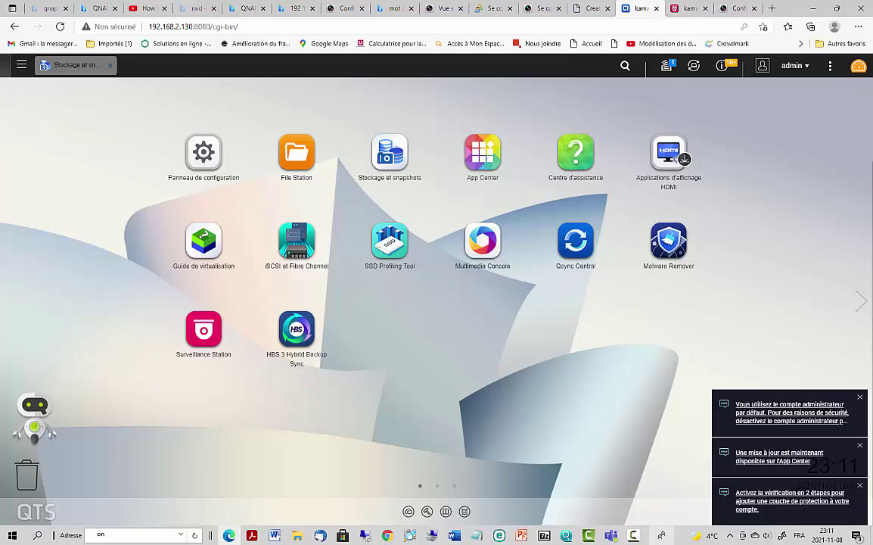
left_click(630, 535)
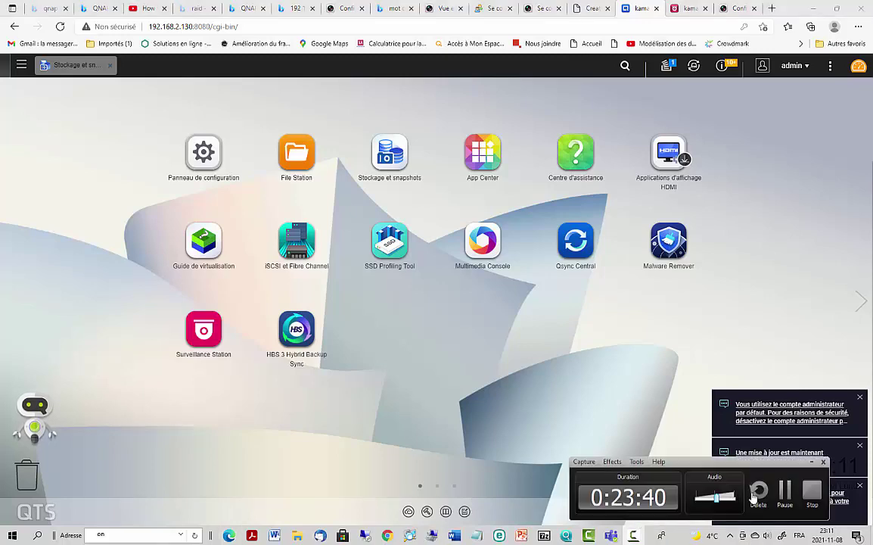